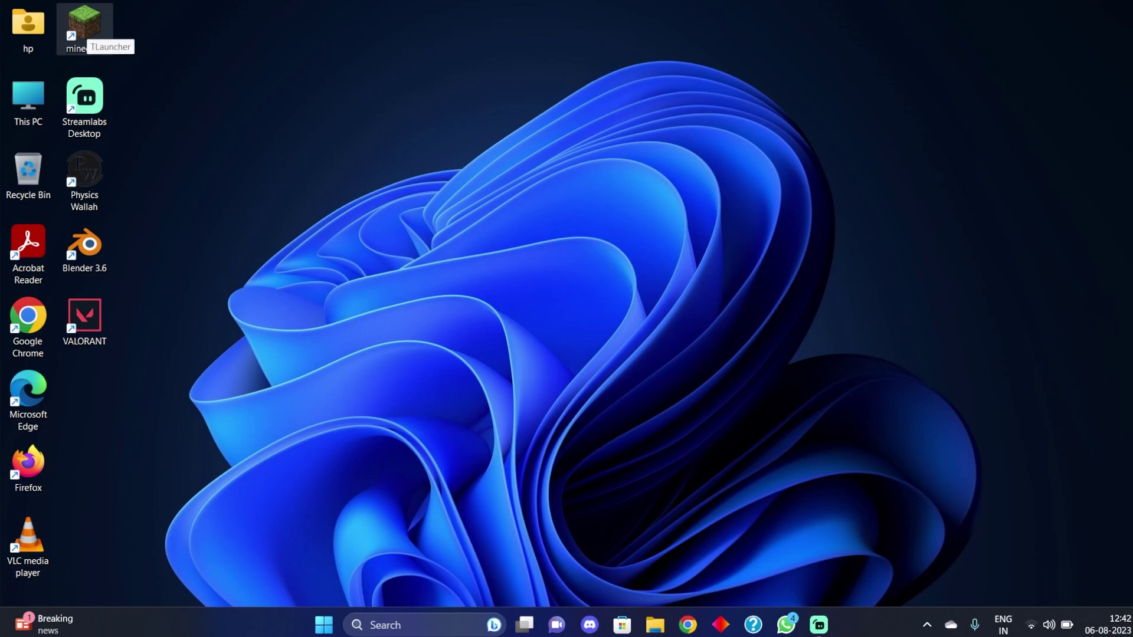
# Step: Open the TLauncher Minecraft launcher, choose the version Release 1.20.1 and install it
pyautogui.doubleClick(86, 28)
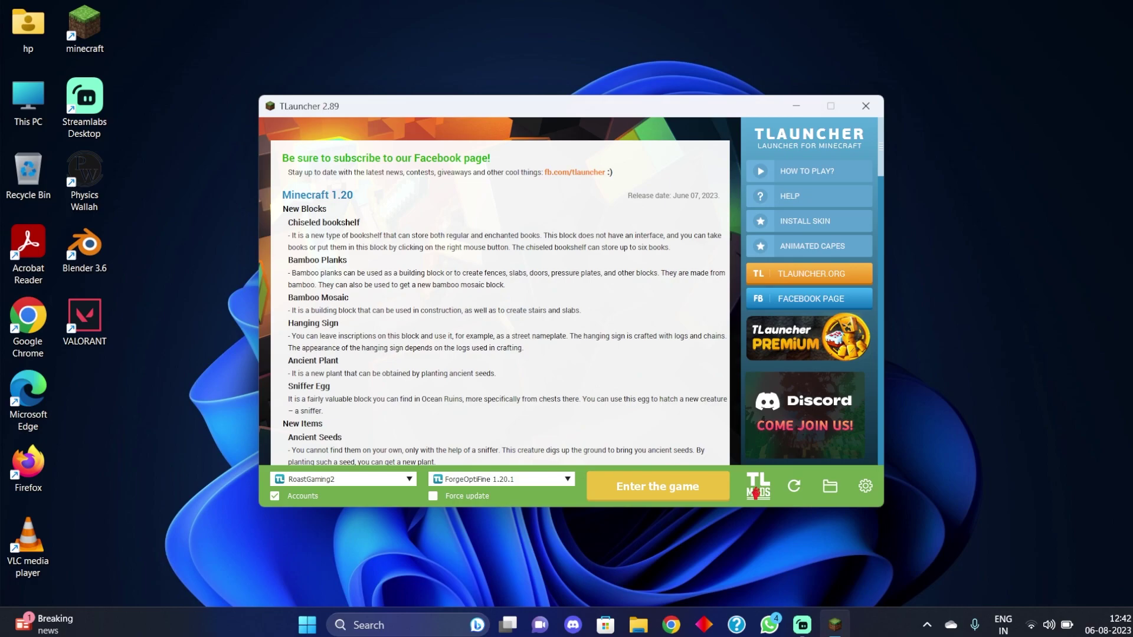
pyautogui.click(512, 479)
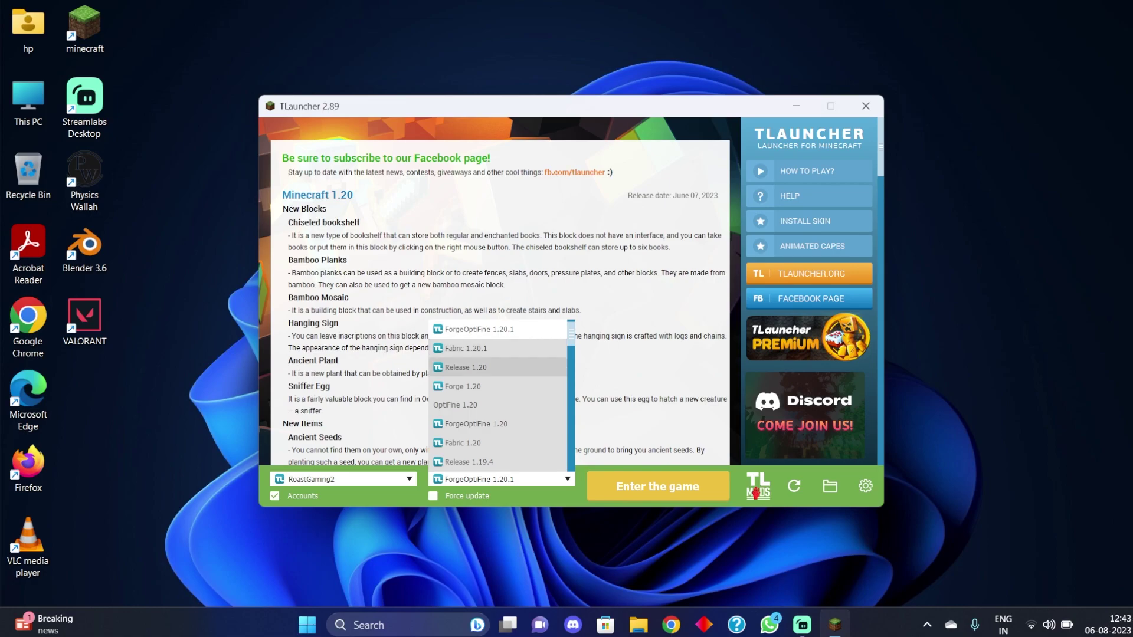
pyautogui.scroll(2, 497, 365)
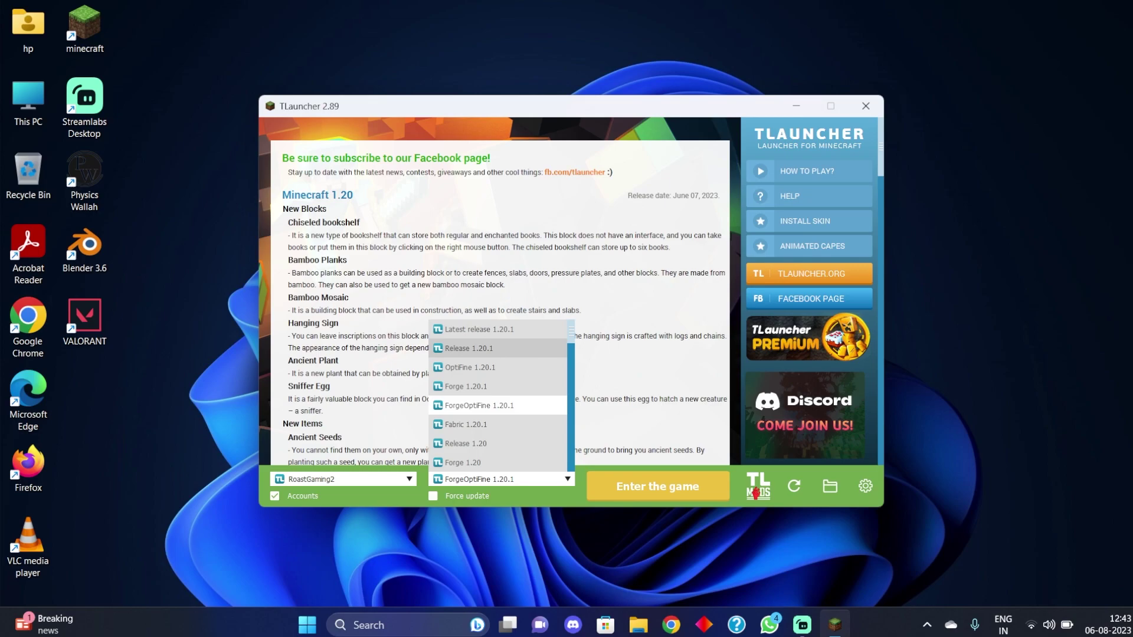
pyautogui.click(469, 348)
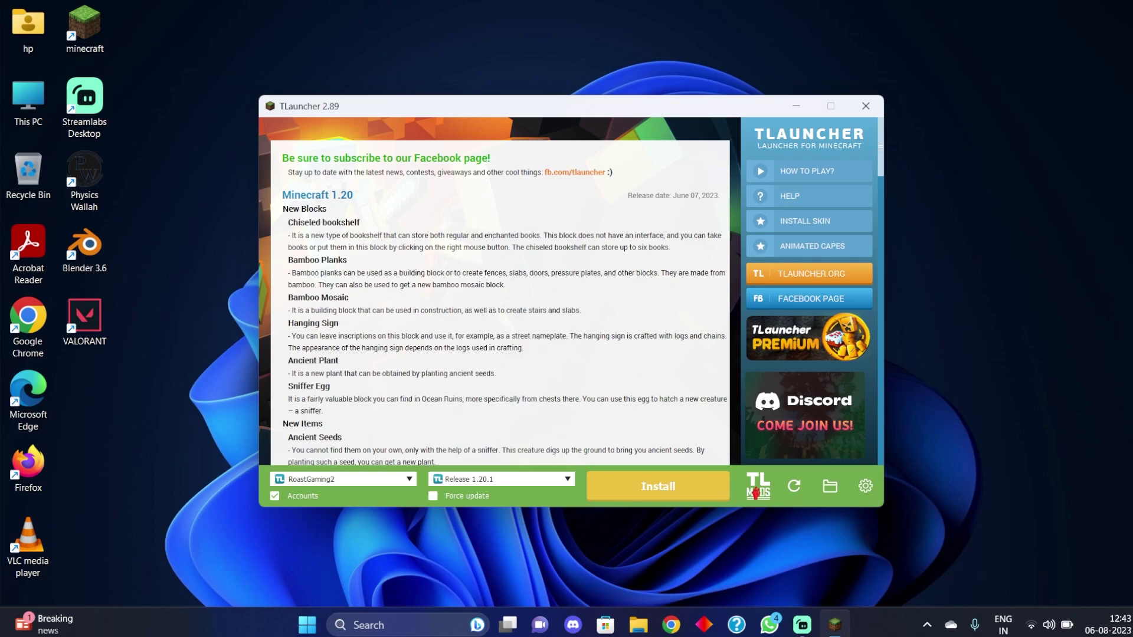
pyautogui.click(657, 486)
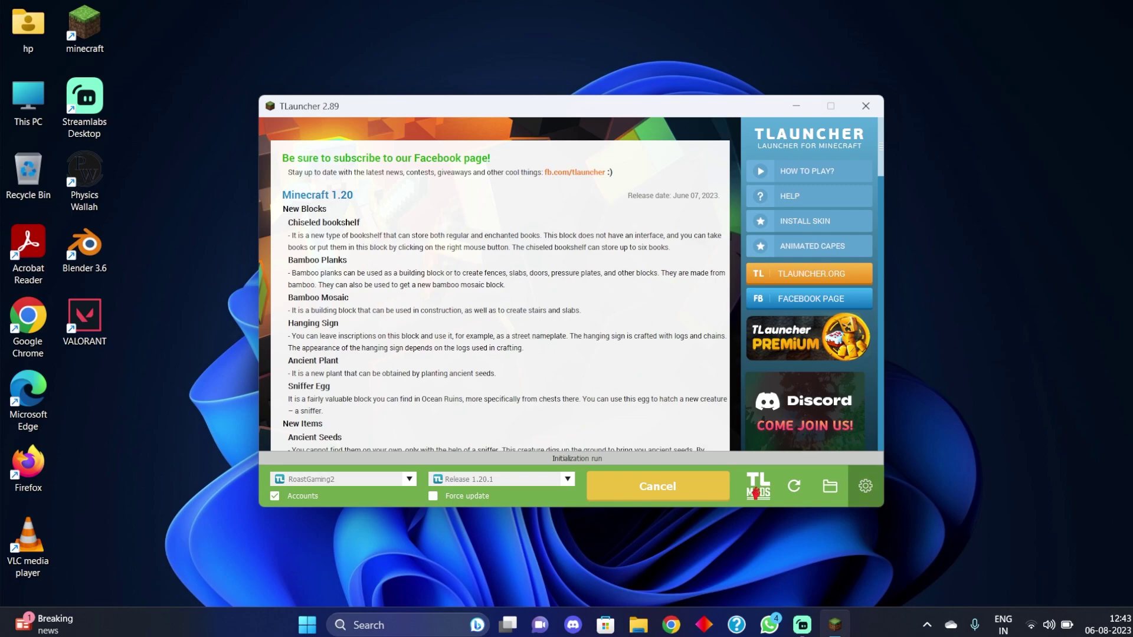
# Step: Copy the Minecraft directory path from the launcher's Minecraft settings, then switch to File Explorer at This PC
pyautogui.click(864, 485)
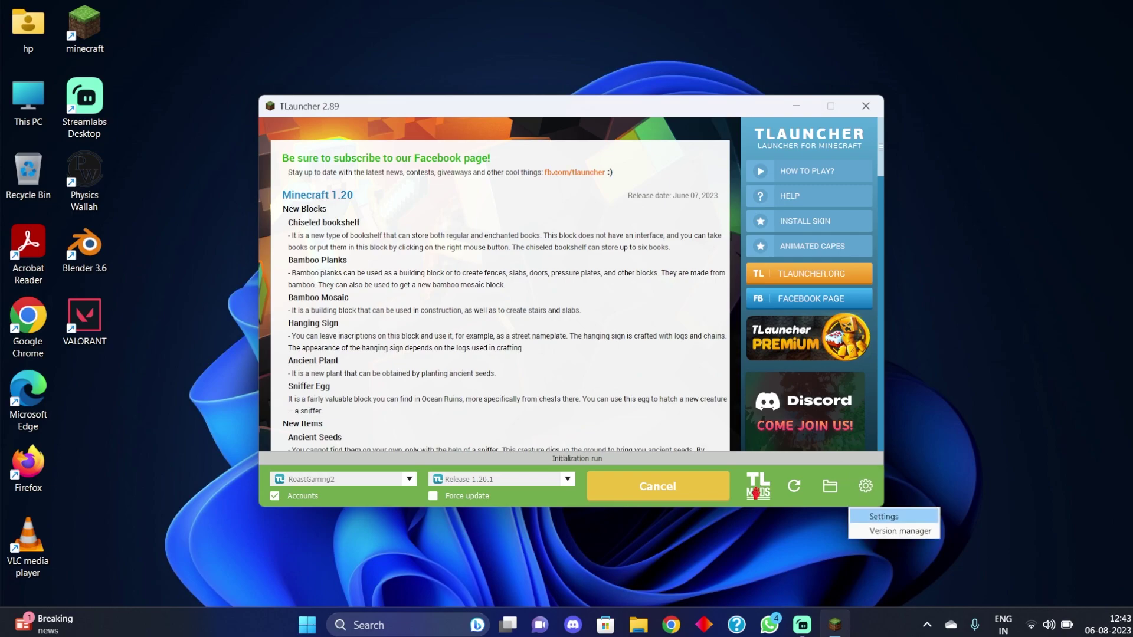
pyautogui.click(884, 517)
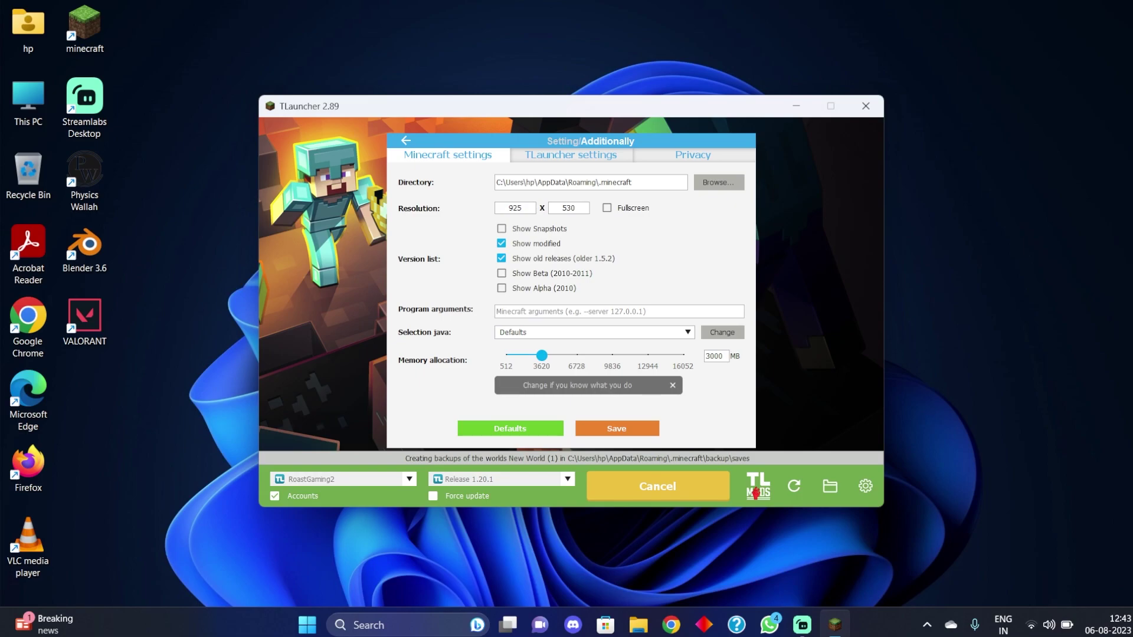
pyautogui.moveTo(635, 183); pyautogui.dragTo(611, 182)
pyautogui.click(637, 182)
pyautogui.hotkey('ctrl', 'a')
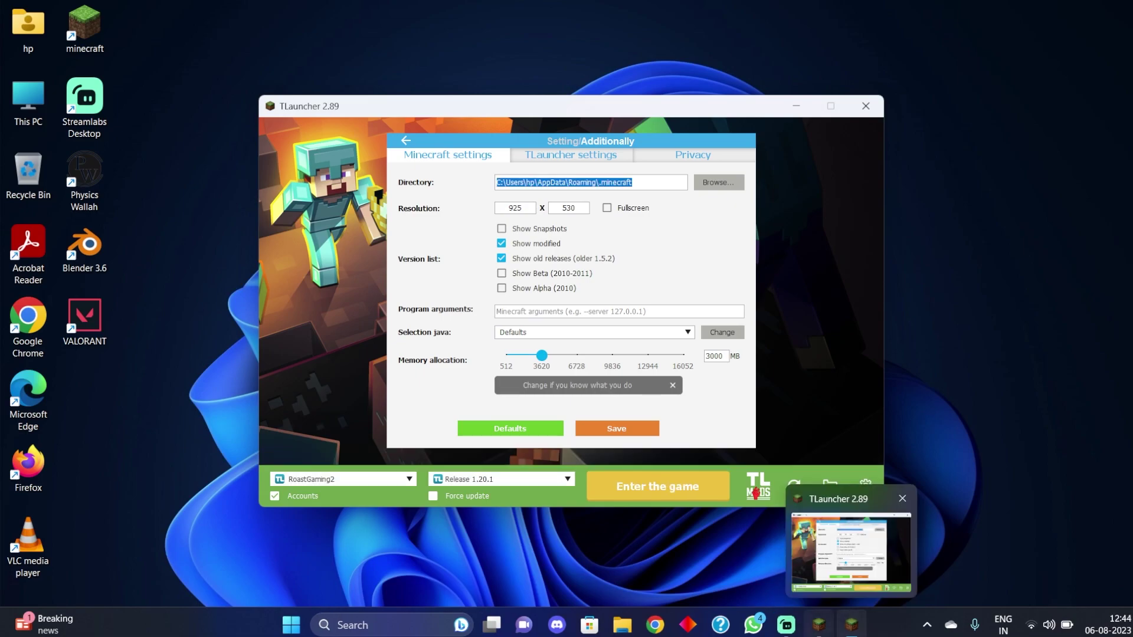
pyautogui.moveTo(818, 624)
pyautogui.click(869, 499)
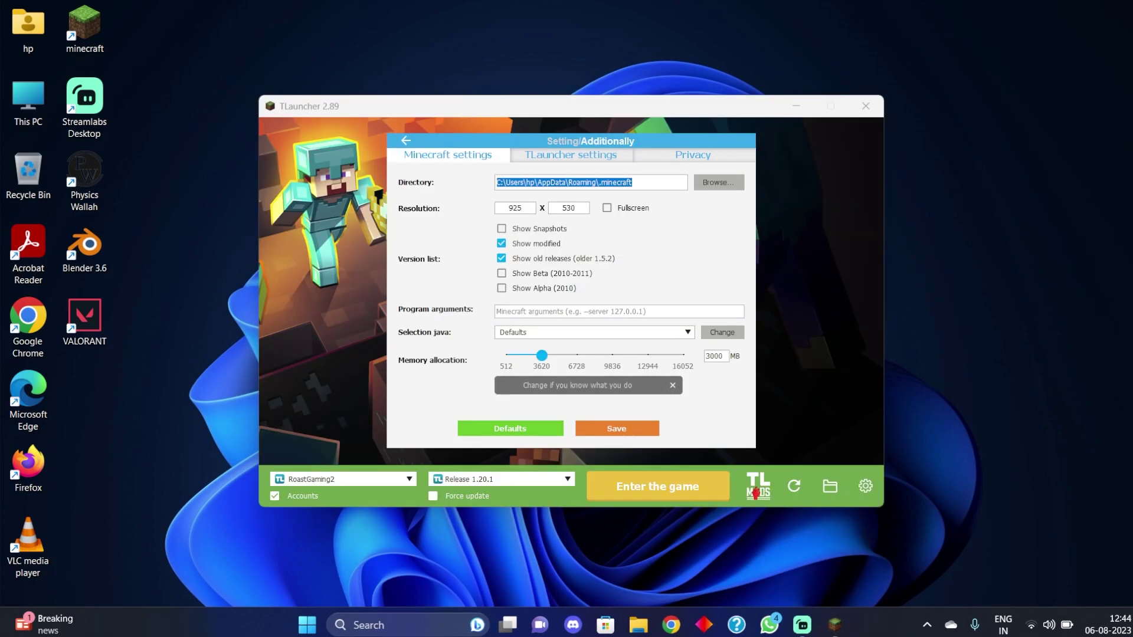
pyautogui.moveTo(636, 183); pyautogui.dragTo(495, 182)
pyautogui.hotkey('ctrl', 'c')
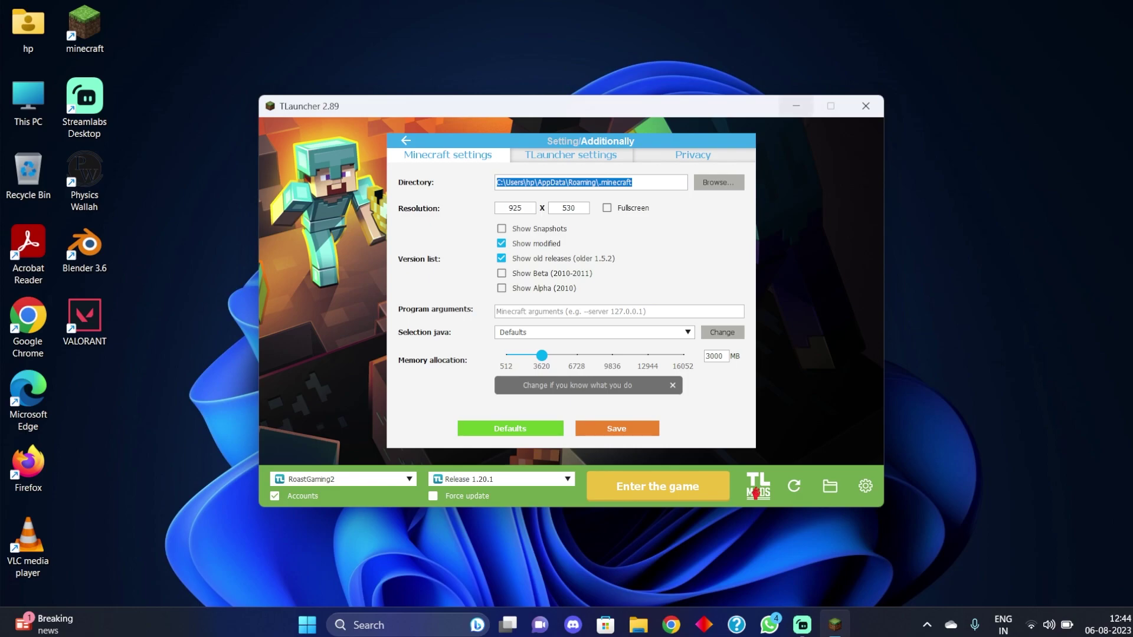
pyautogui.click(796, 105)
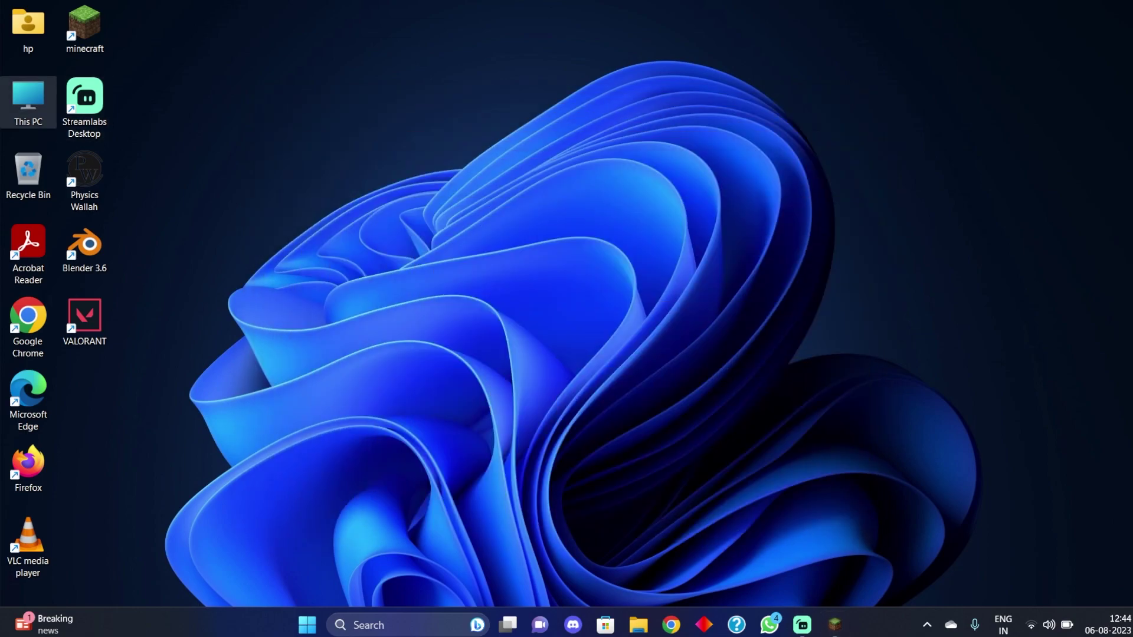
pyautogui.doubleClick(28, 100)
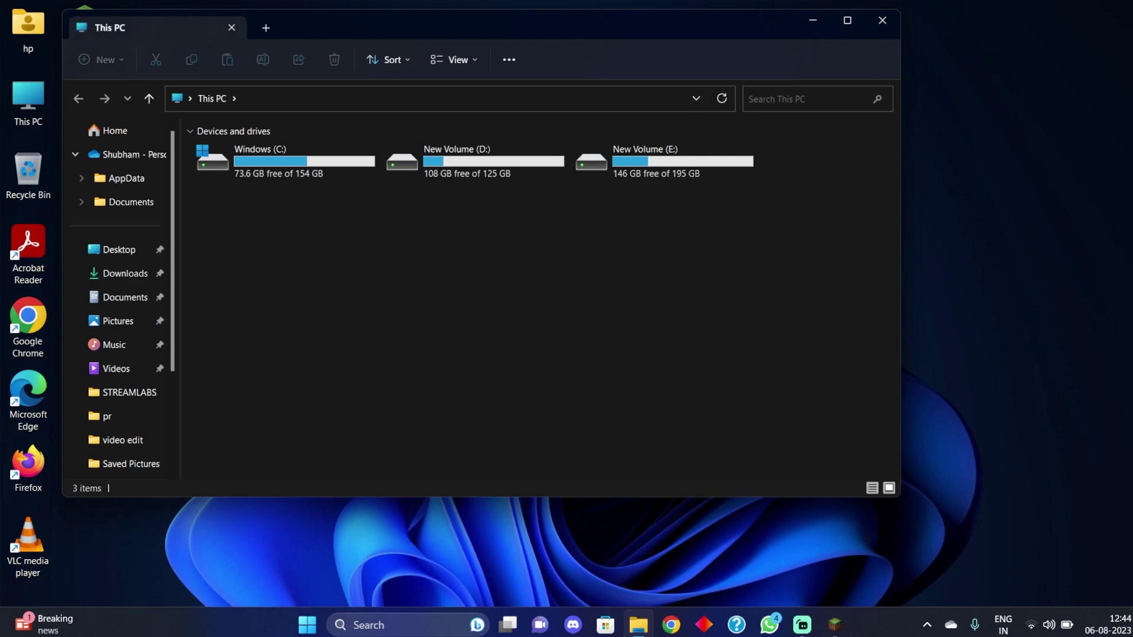
pyautogui.click(805, 99)
pyautogui.hotkey('ctrl', 'v')
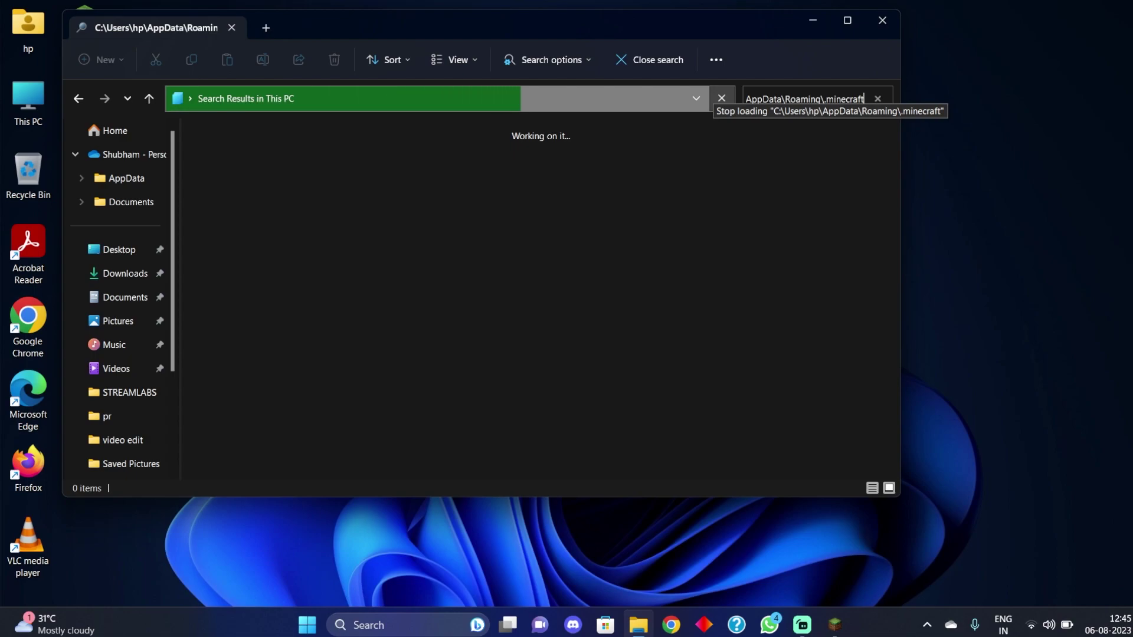
pyautogui.click(722, 98)
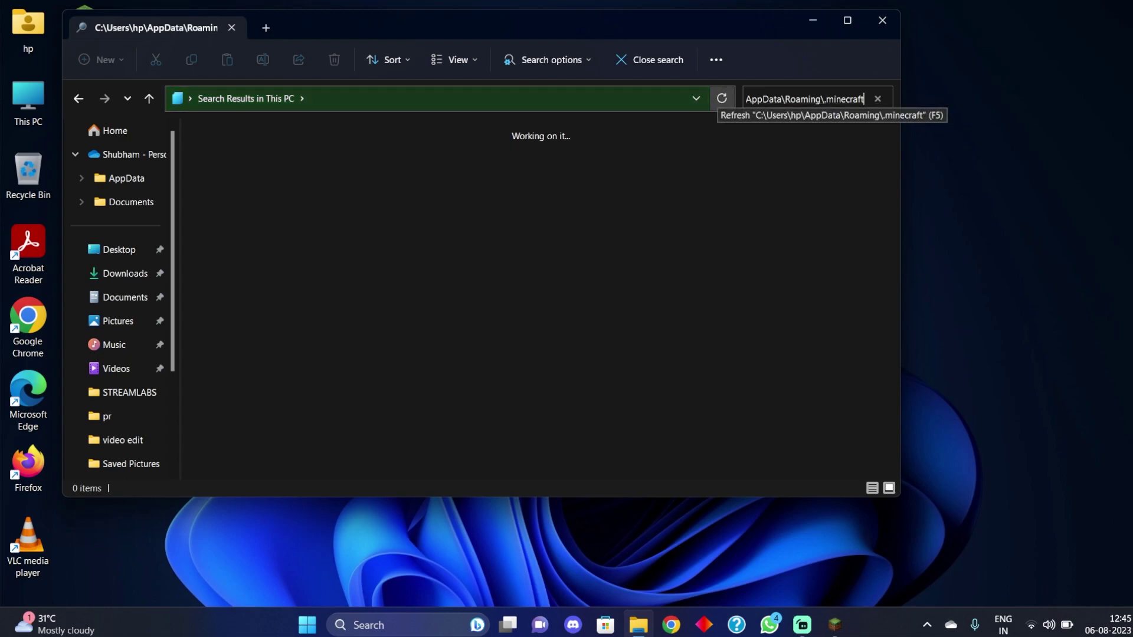
pyautogui.click(687, 98)
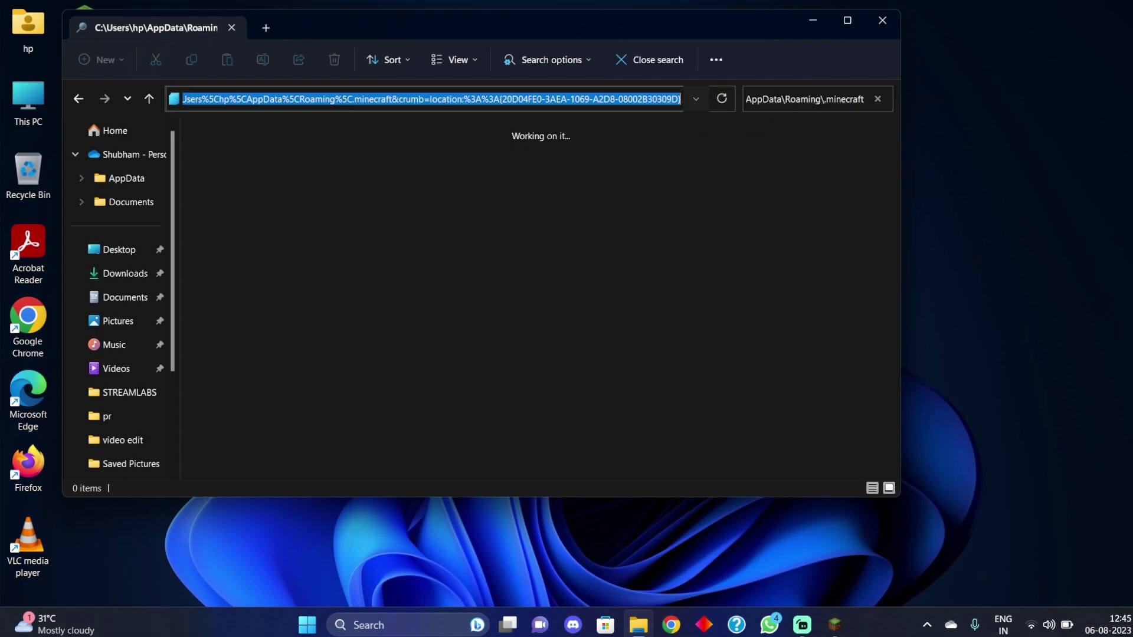
pyautogui.rightClick(507, 98)
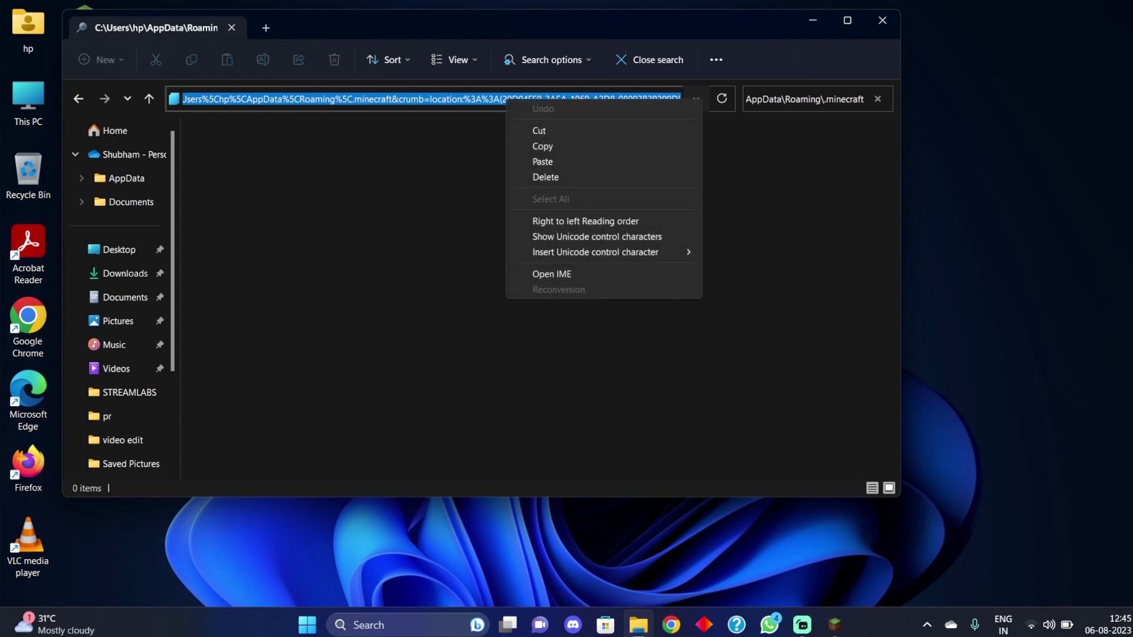
pyautogui.press('Escape')
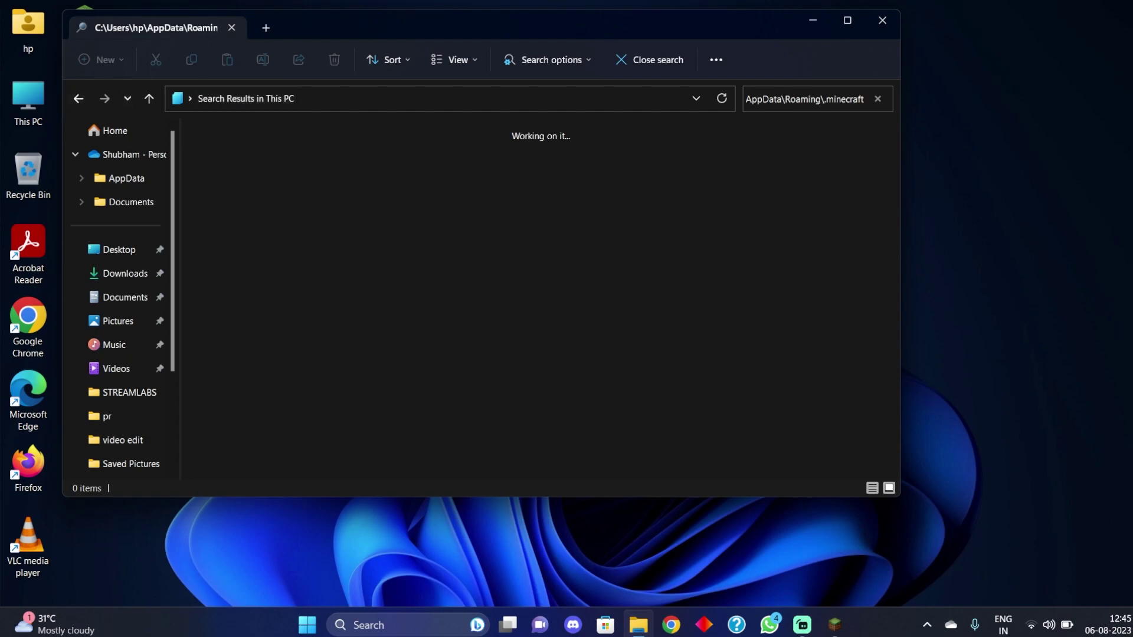
pyautogui.click(78, 98)
# Step: Go to the .minecraft folder in AppData\Roaming by using the copied path as the folder address
pyautogui.click(413, 99)
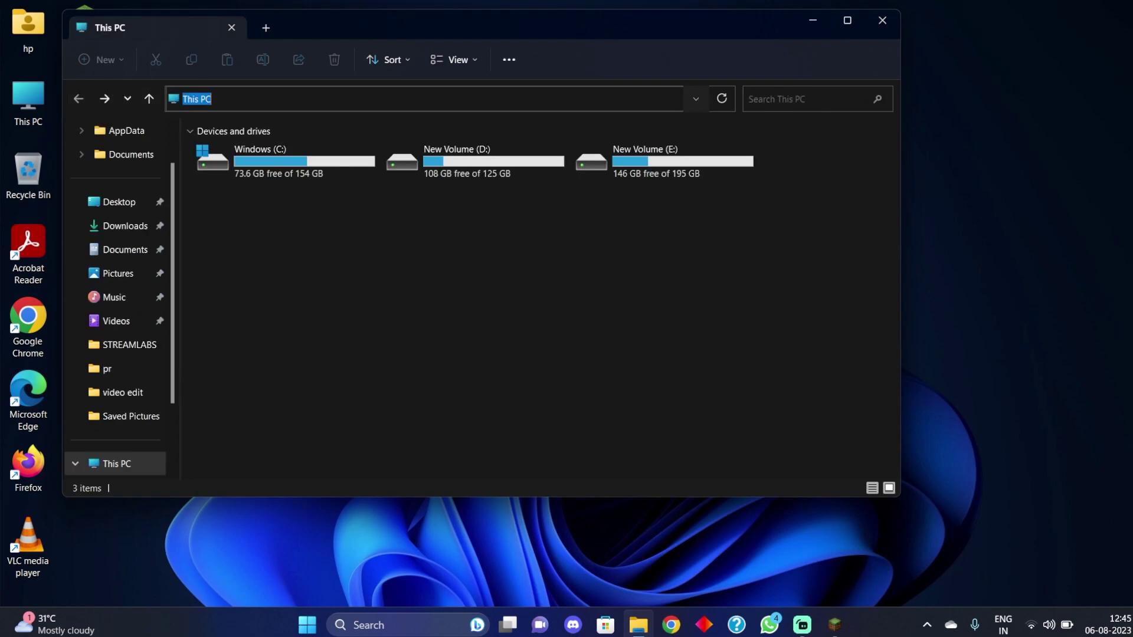
pyautogui.hotkey('ctrl', 'v')
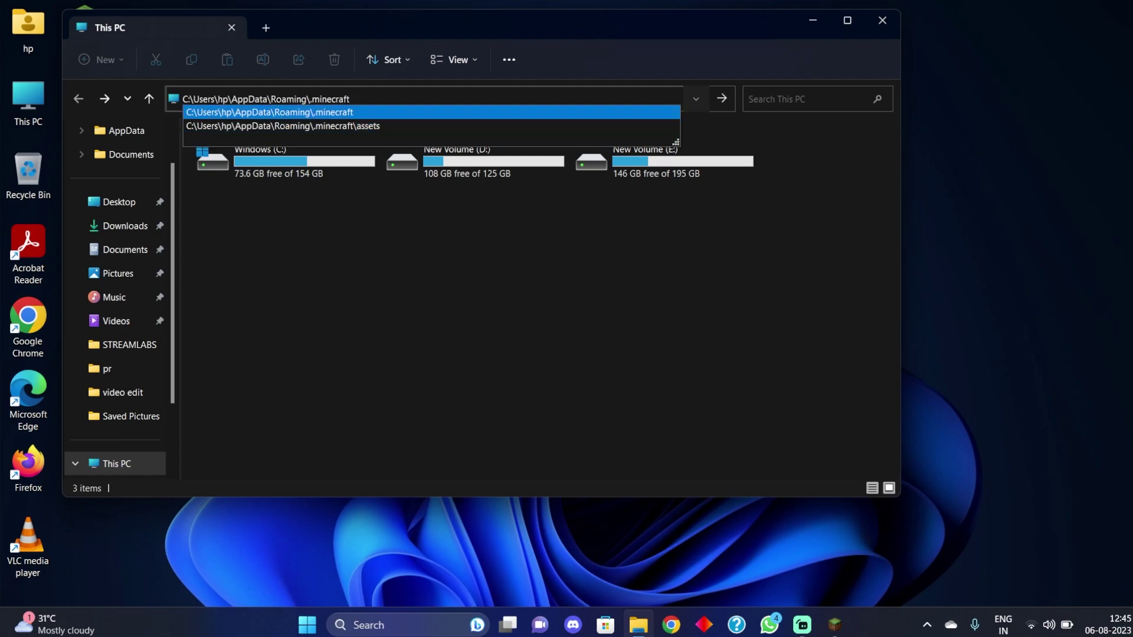
pyautogui.press('Return')
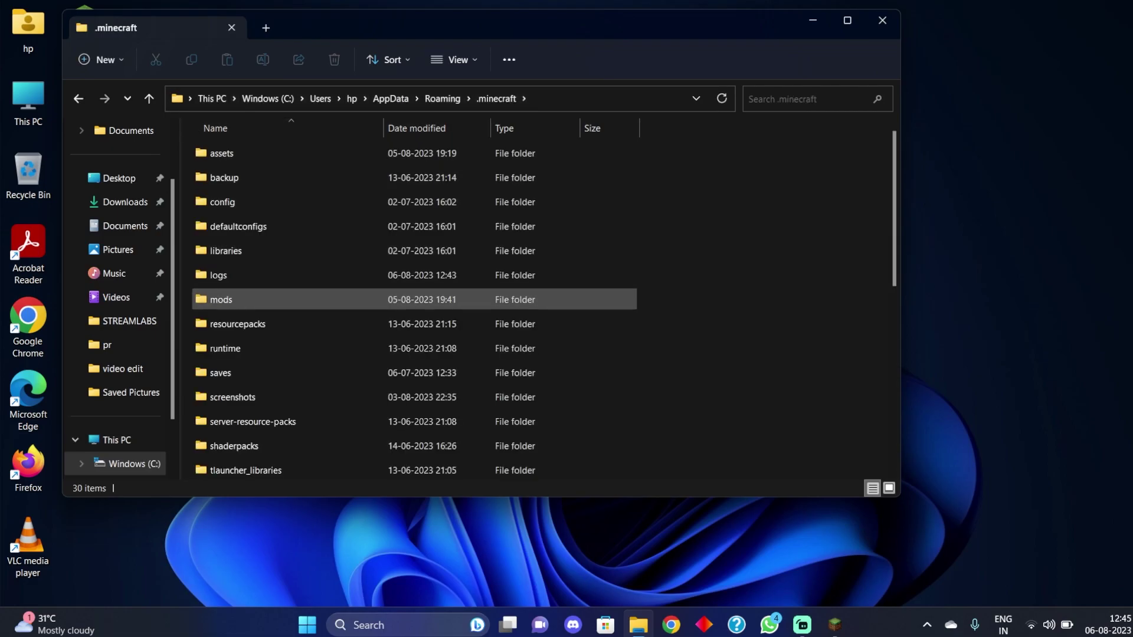
# Step: Open the mods folder inside .minecraft and minimize its window
pyautogui.moveTo(244, 296)
pyautogui.mouseDown()
pyautogui.moveTo(210, 310)
pyautogui.moveTo(215, 293)
pyautogui.mouseUp()
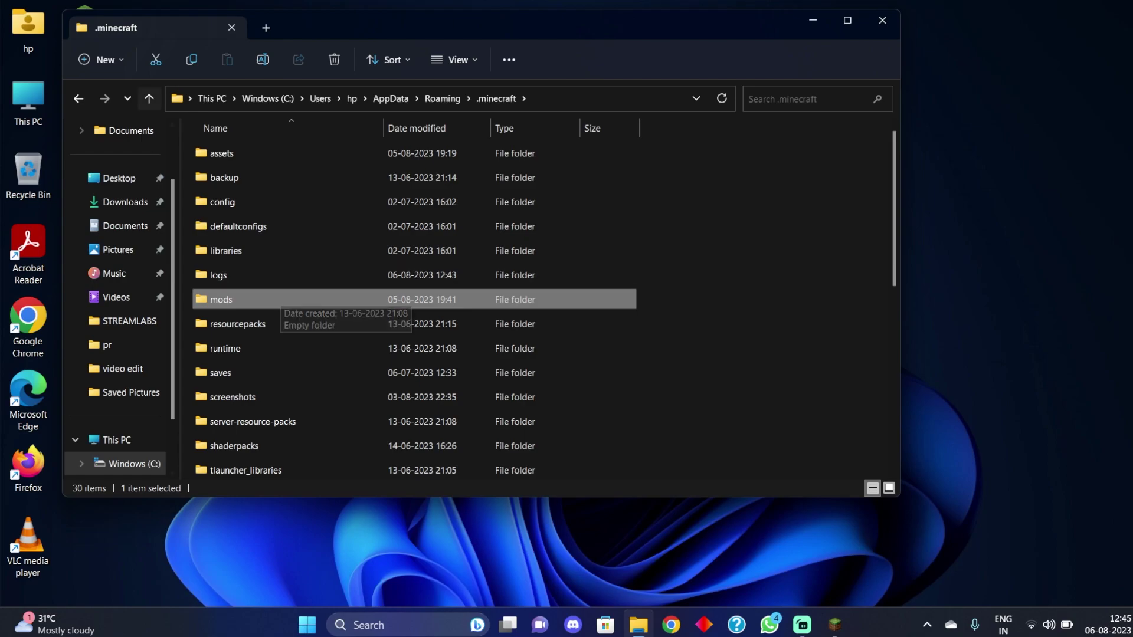
pyautogui.click(100, 59)
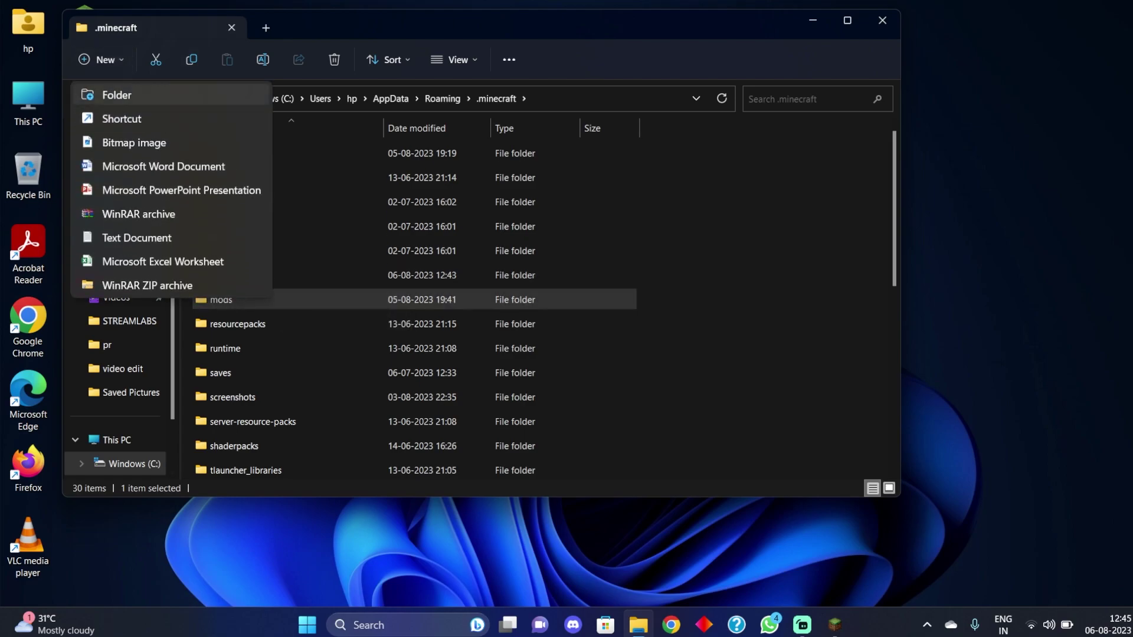
pyautogui.click(696, 266)
pyautogui.doubleClick(221, 300)
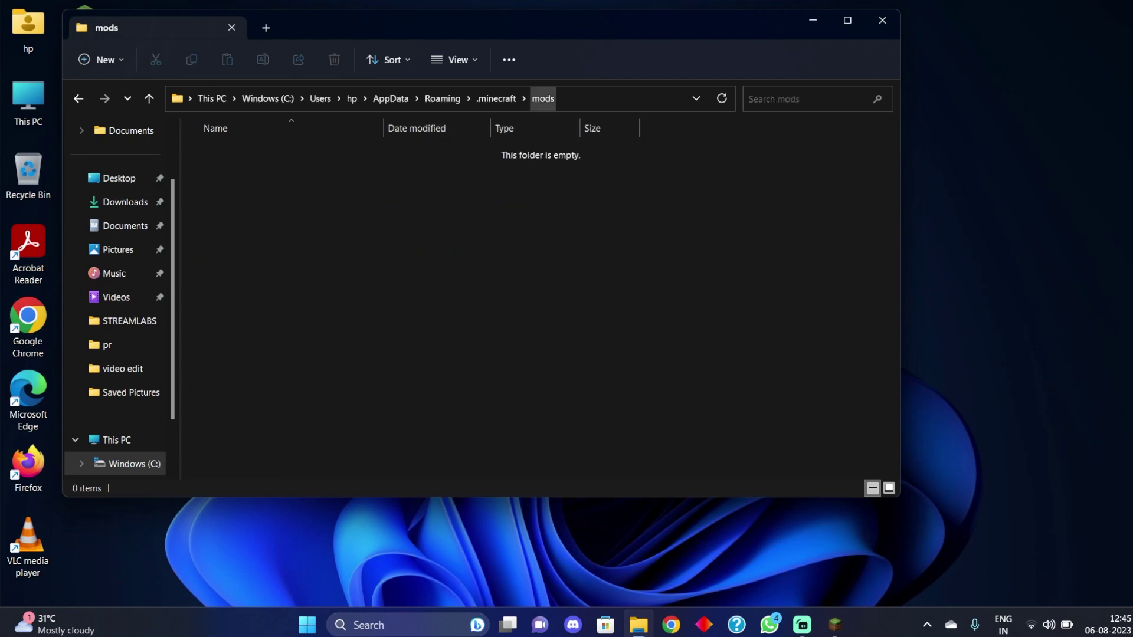
pyautogui.click(813, 20)
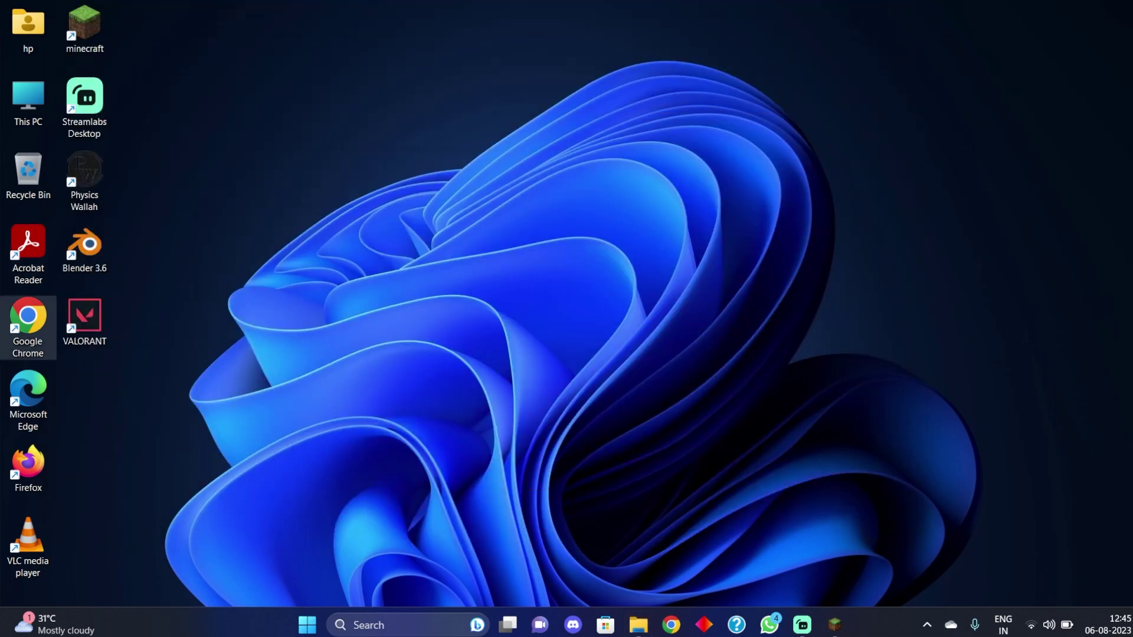
# Step: In Google Chrome, search for "replay mod 1.20.1" and download Replay Mod v2.6.13 for Minecraft 1.20.1 + 1.20 from replaymod.com
pyautogui.doubleClick(28, 325)
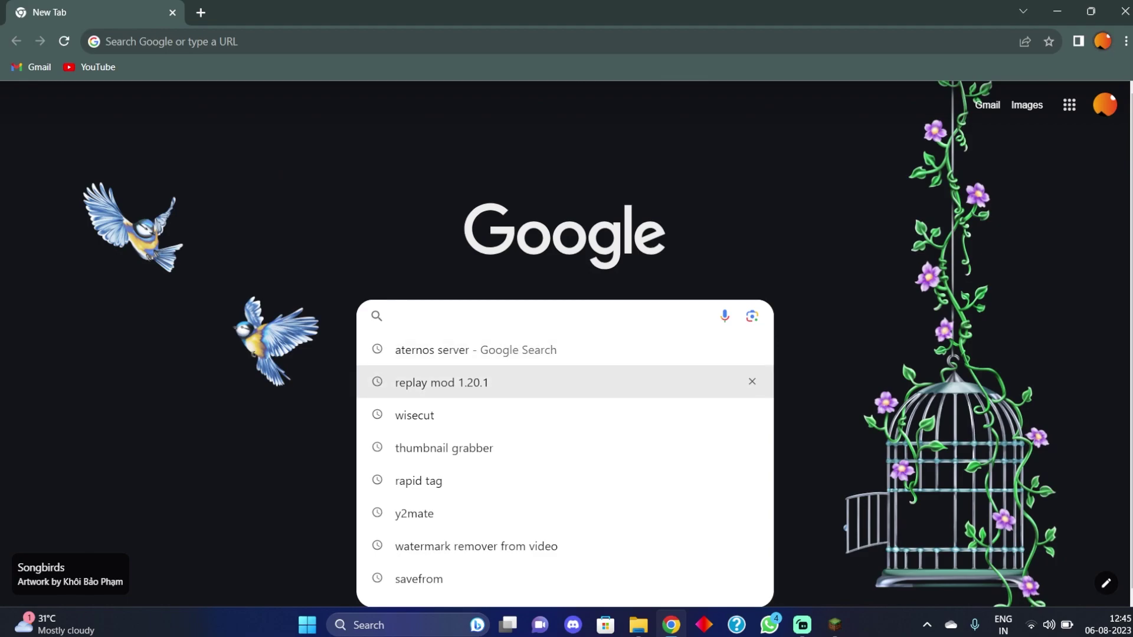
pyautogui.click(441, 382)
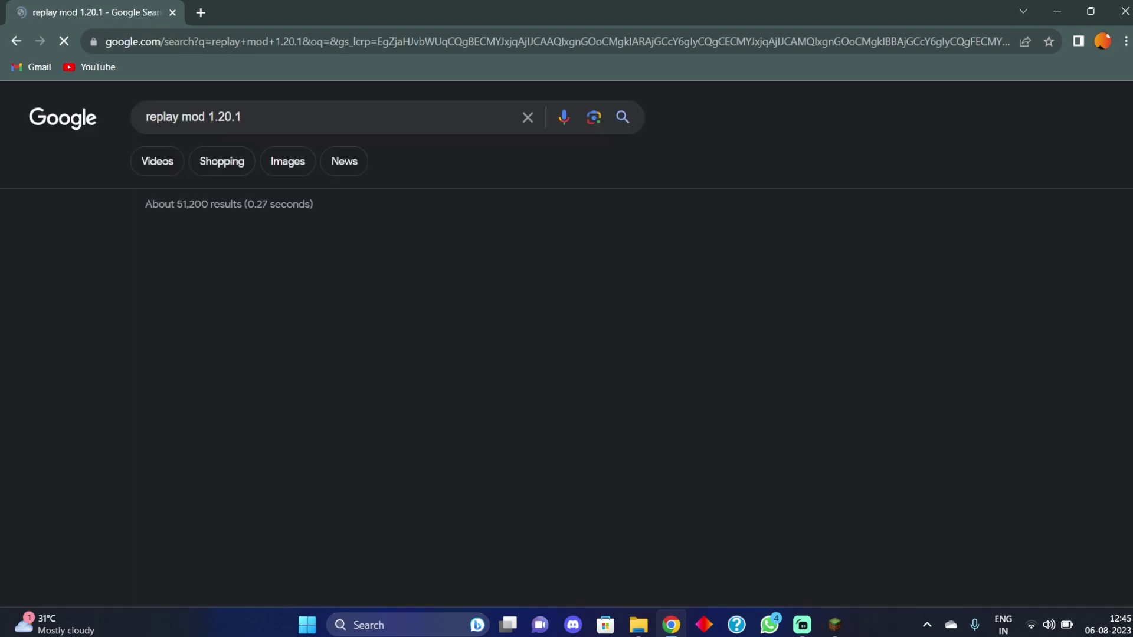
pyautogui.click(277, 267)
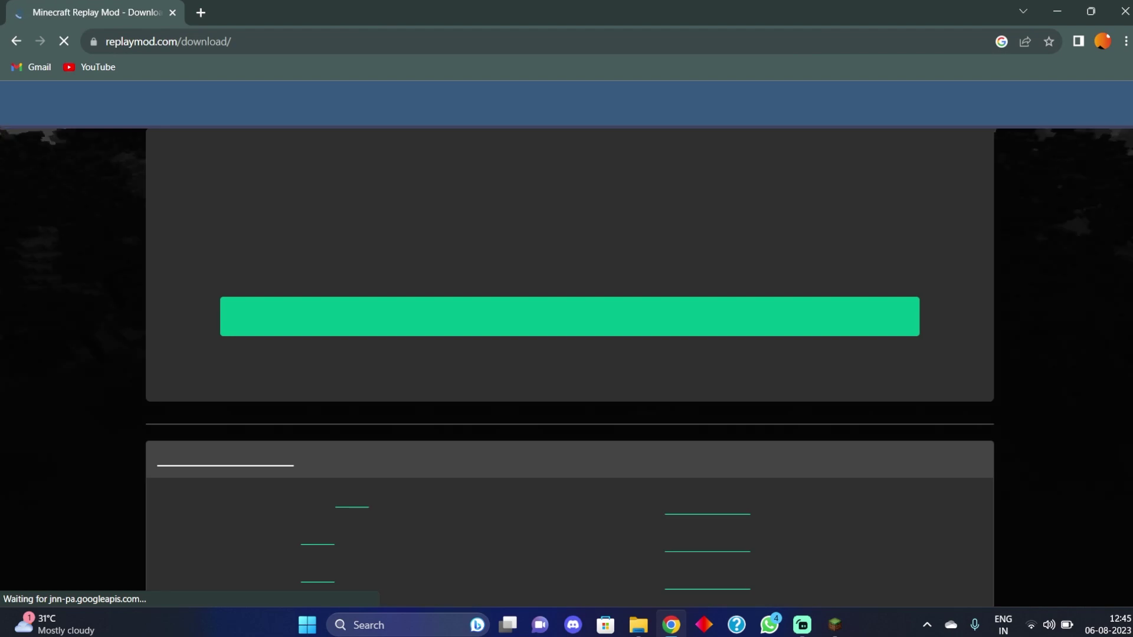
pyautogui.scroll(-7, 732, 590)
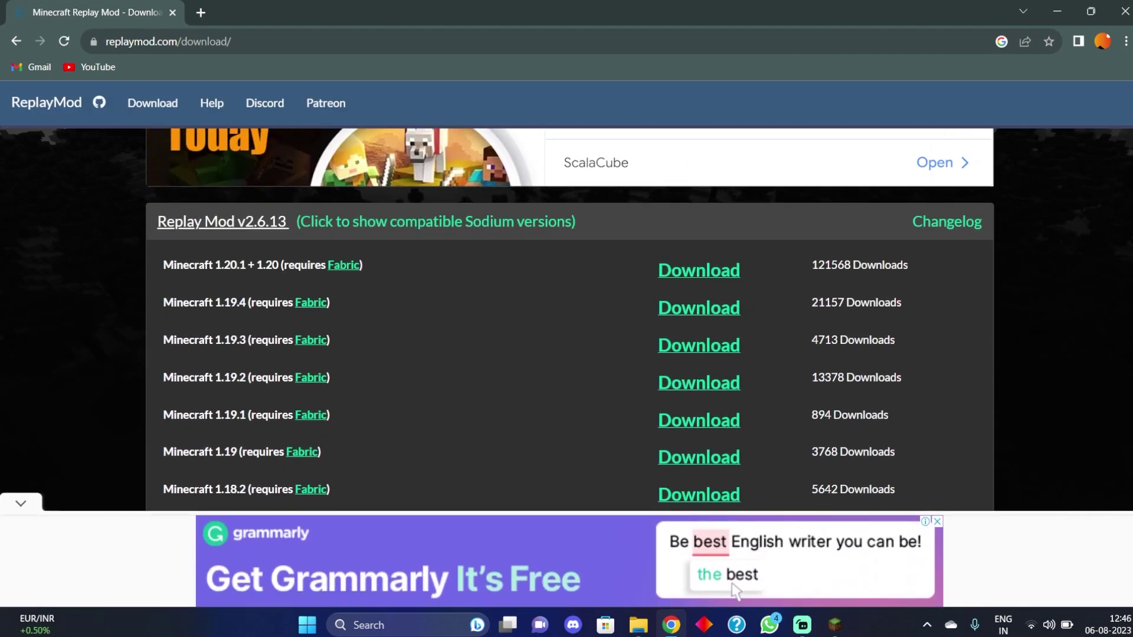
pyautogui.moveTo(362, 266); pyautogui.dragTo(188, 266)
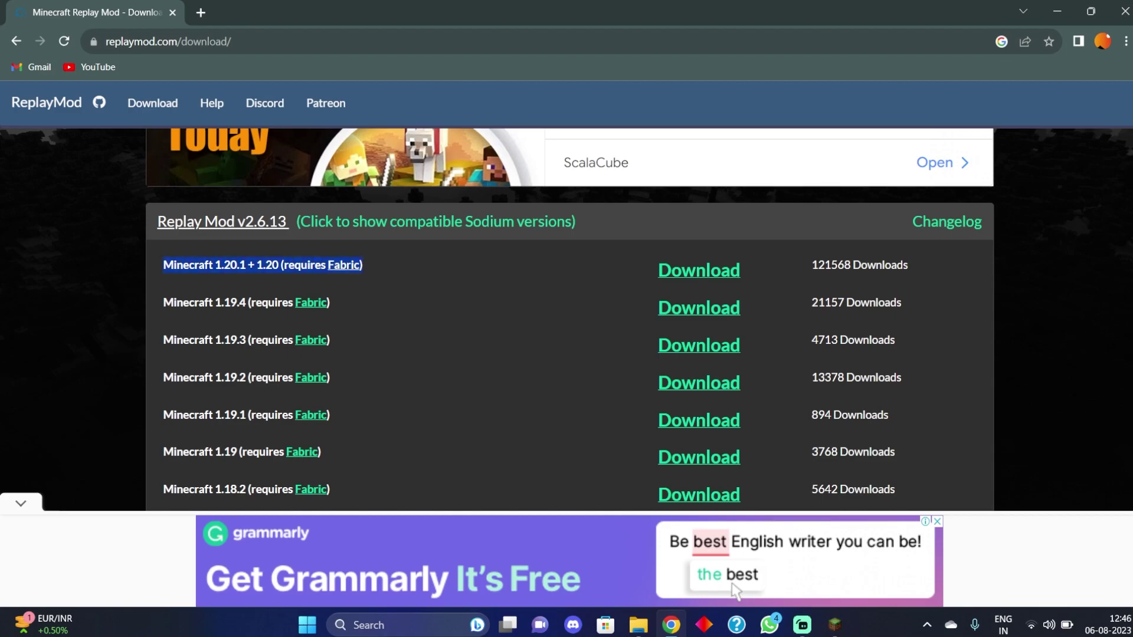
pyautogui.click(699, 270)
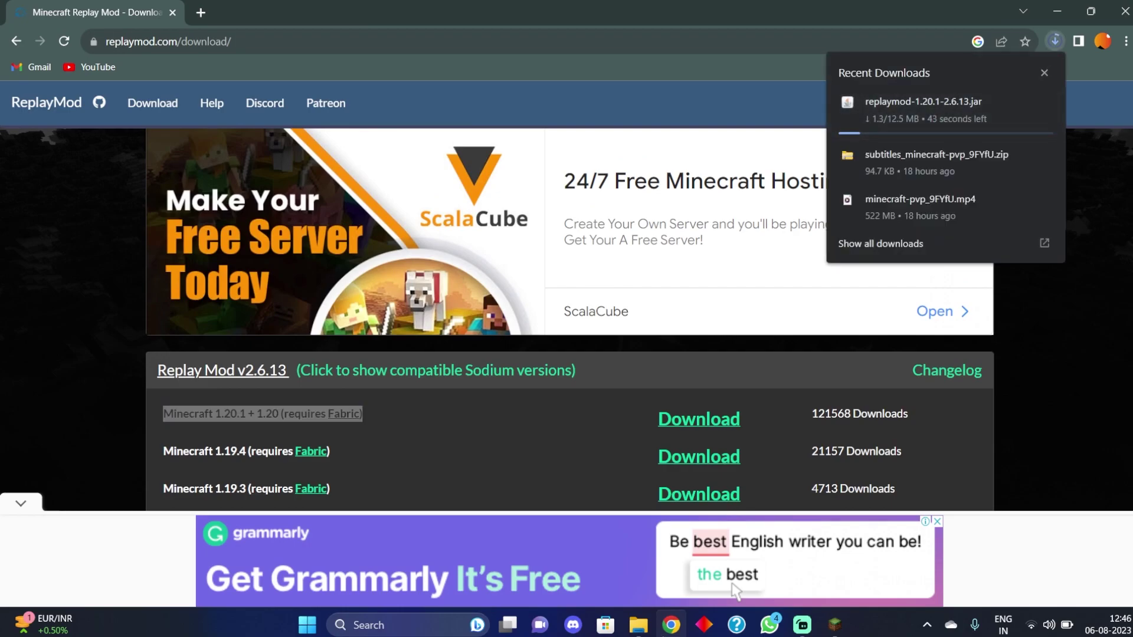
# Step: Follow the Fabric link for Minecraft 1.20.1 + 1.20, download the Windows Fabric installer, and check the recent downloads
pyautogui.scroll(-2, 735, 590)
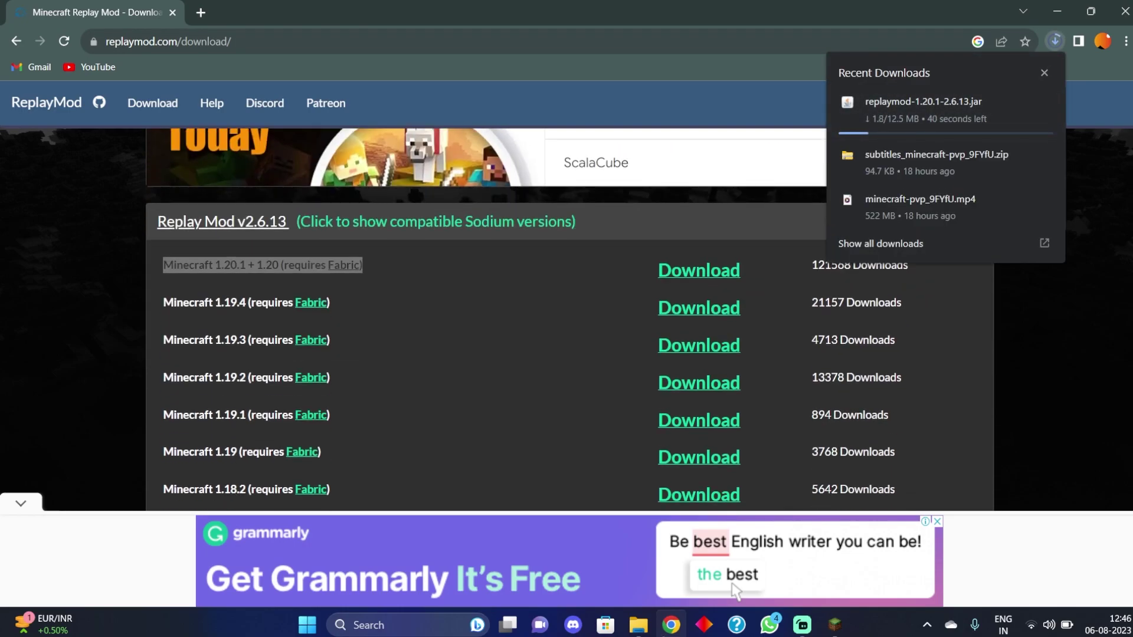
pyautogui.click(344, 266)
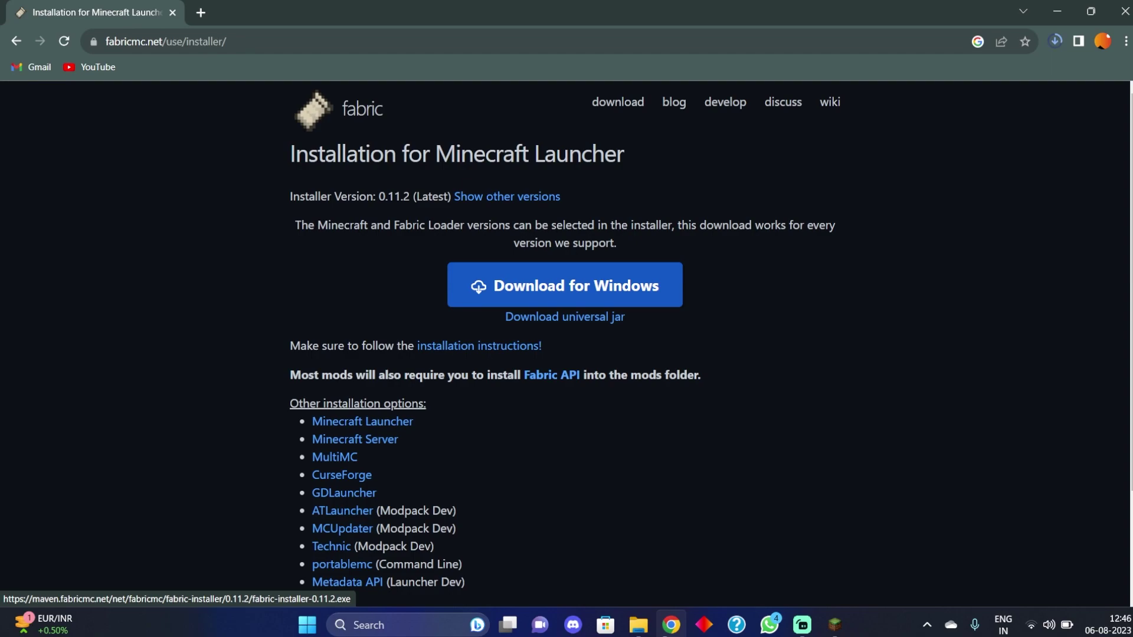
pyautogui.click(565, 285)
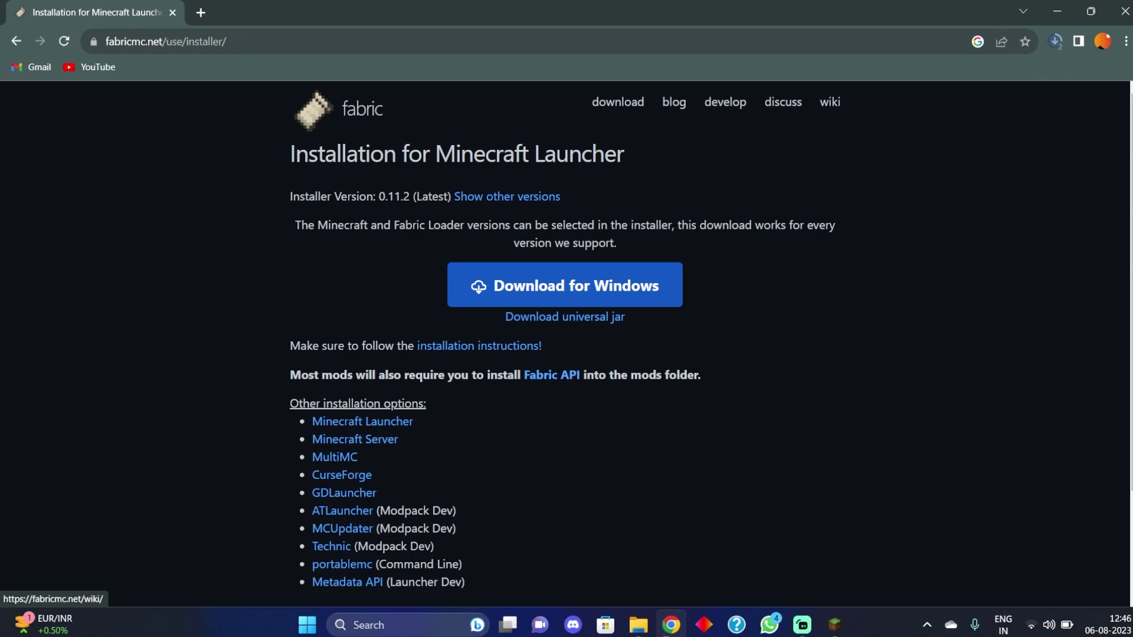
pyautogui.click(1055, 41)
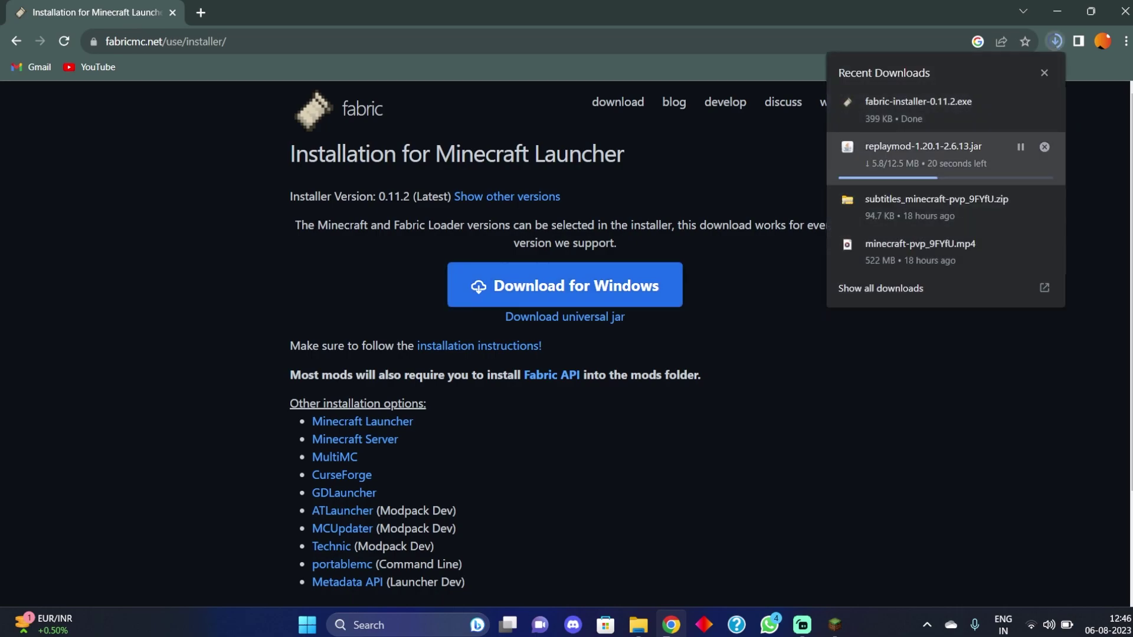
pyautogui.click(767, 331)
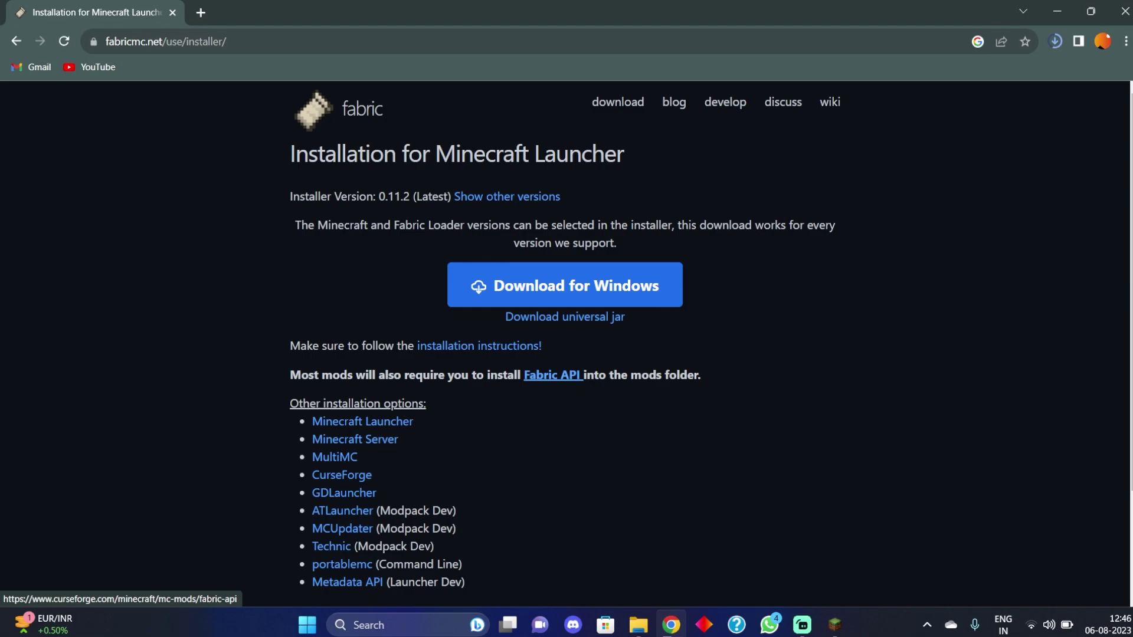
# Step: Follow the Fabric API link to CurseForge and start the Fabric API file download
pyautogui.click(553, 375)
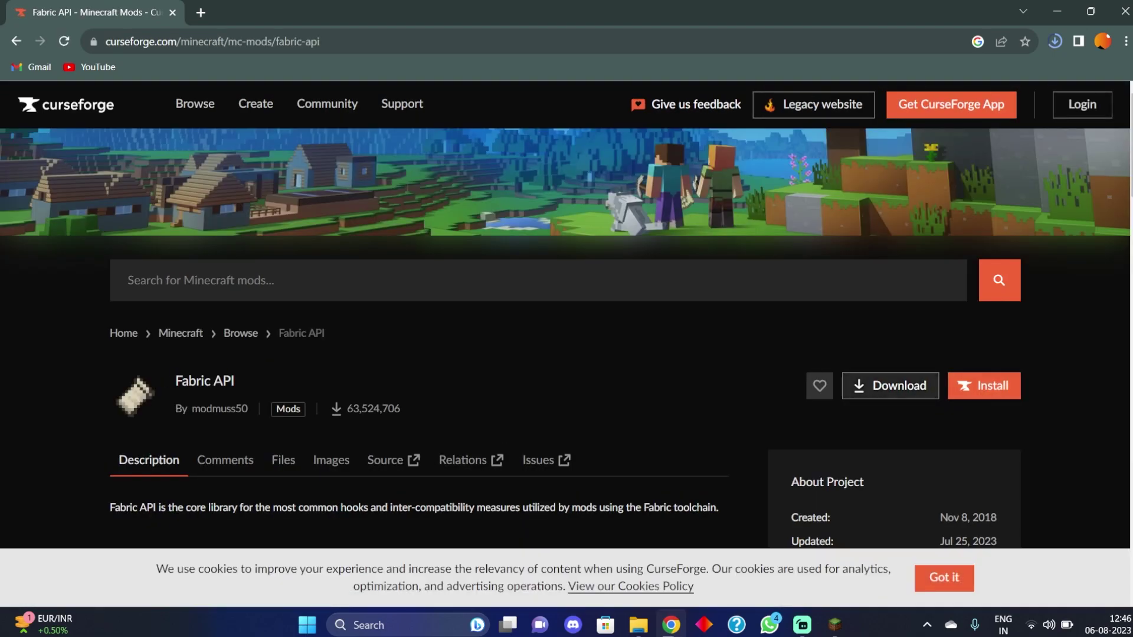
pyautogui.click(889, 385)
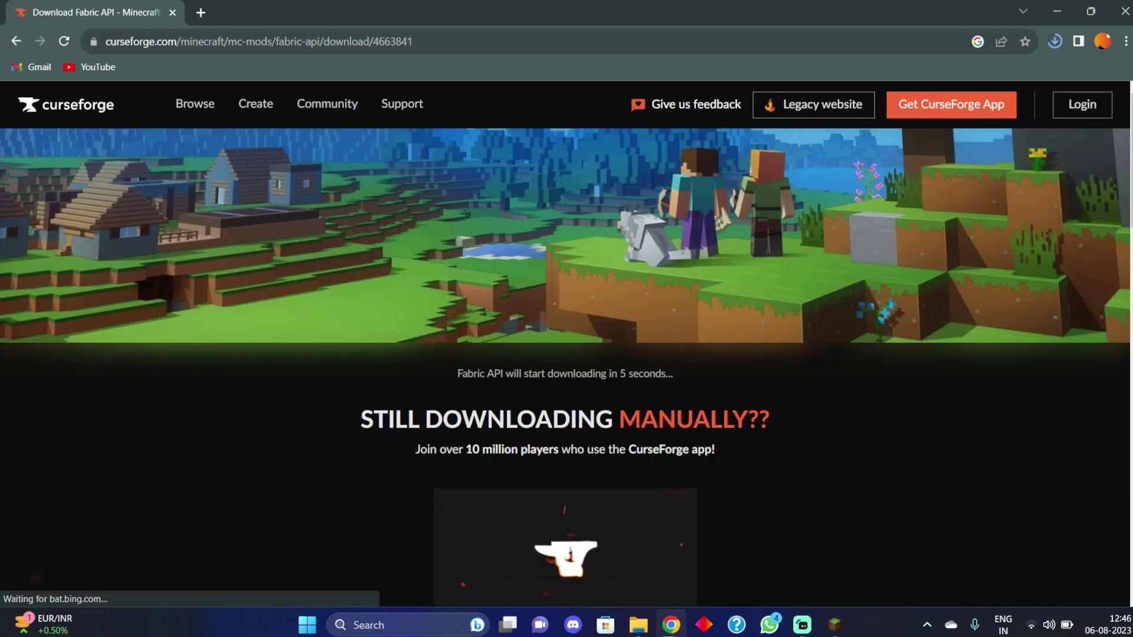
pyautogui.scroll(-3, 558, 430)
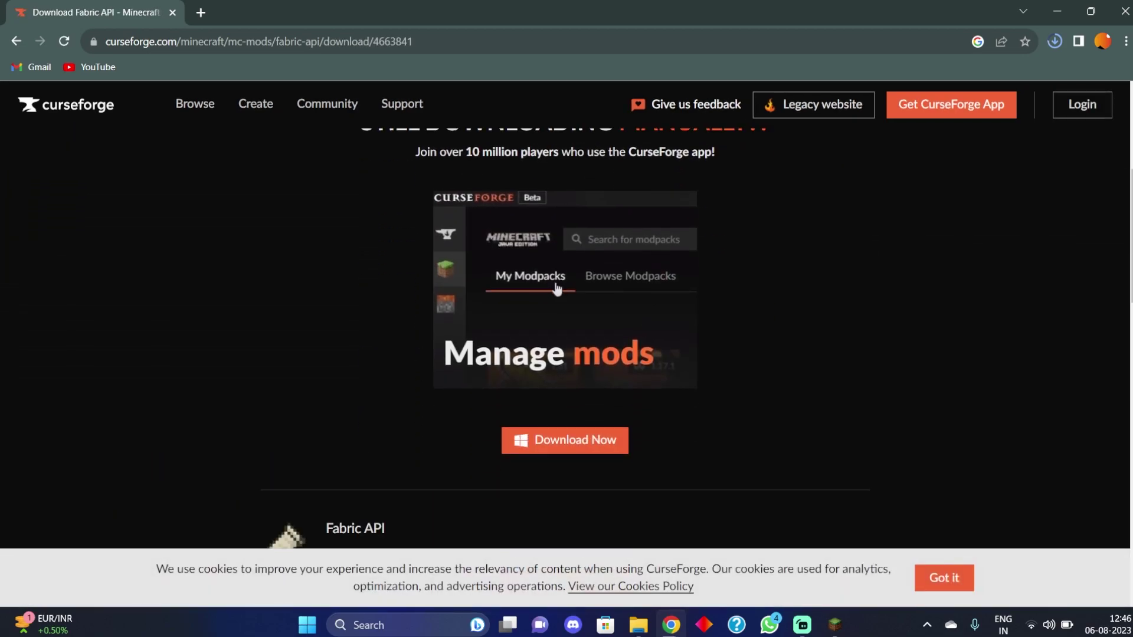
pyautogui.click(565, 440)
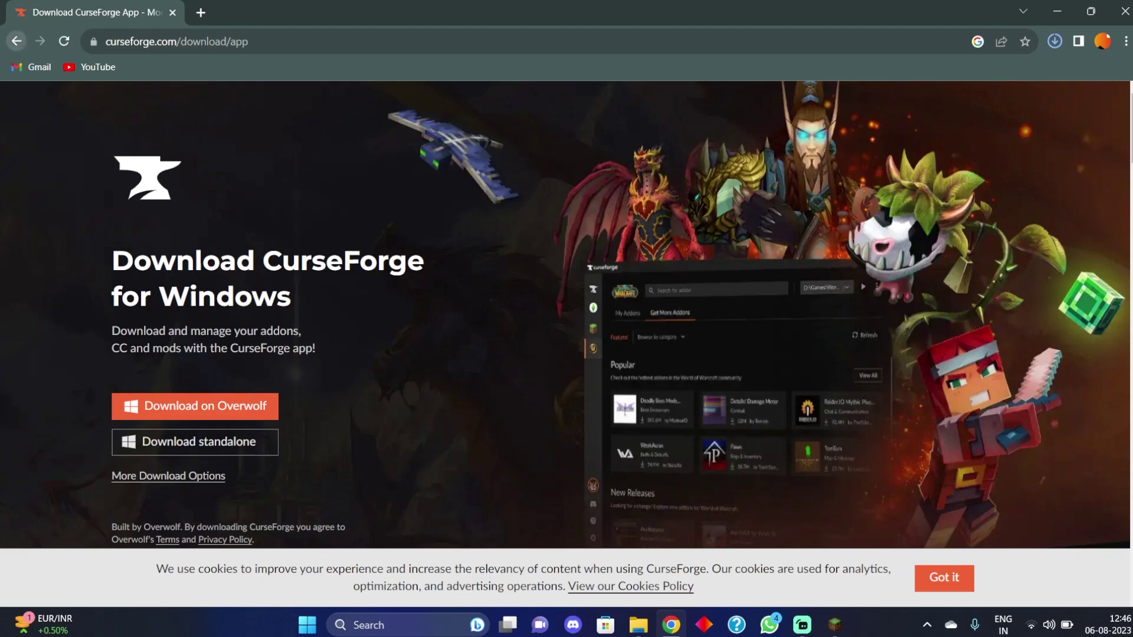
pyautogui.click(16, 41)
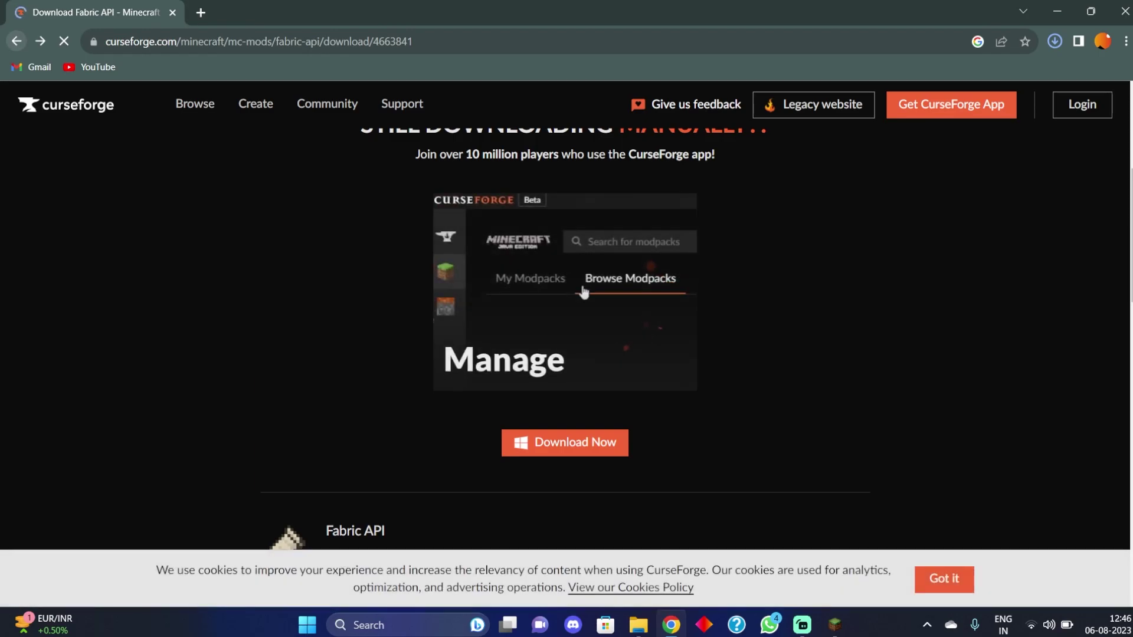
pyautogui.click(16, 40)
pyautogui.click(983, 385)
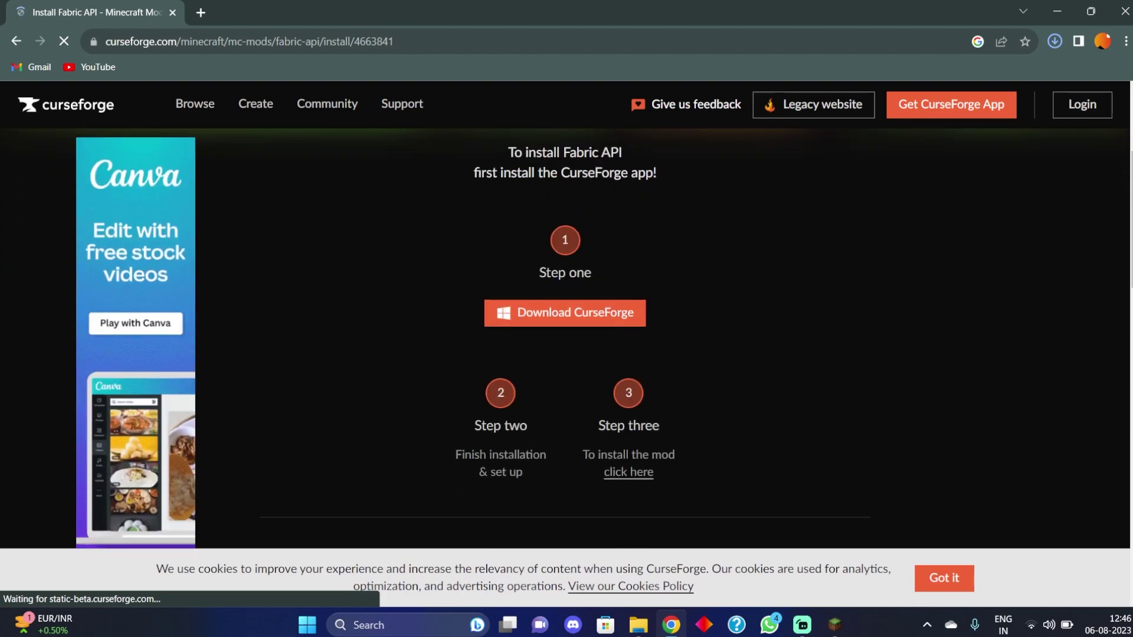
pyautogui.scroll(-2, 567, 325)
pyautogui.scroll(5, 565, 338)
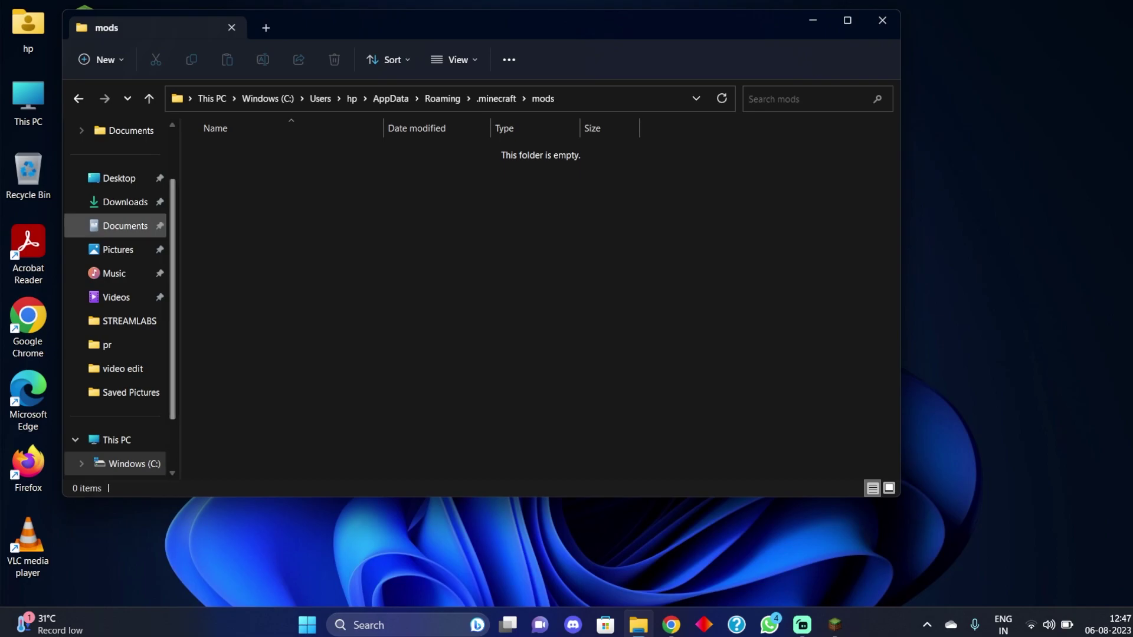
# Step: Run fabric-installer-0.11.2 from the Downloads folder and choose Minecraft version 1.20.1 with profile creation enabled
pyautogui.click(125, 202)
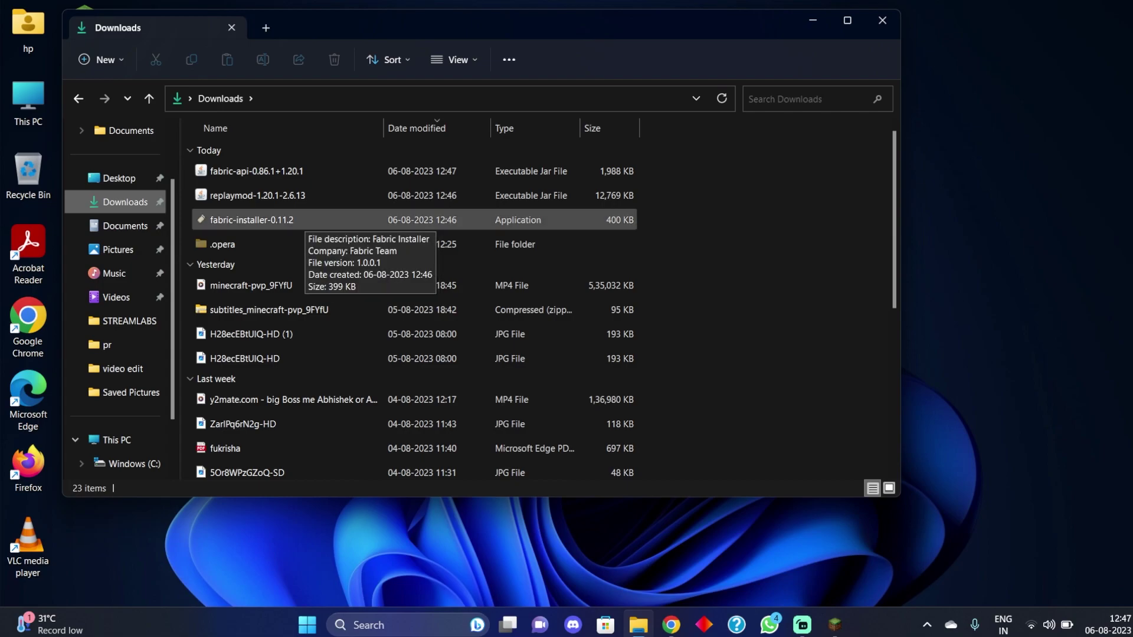
pyautogui.doubleClick(305, 221)
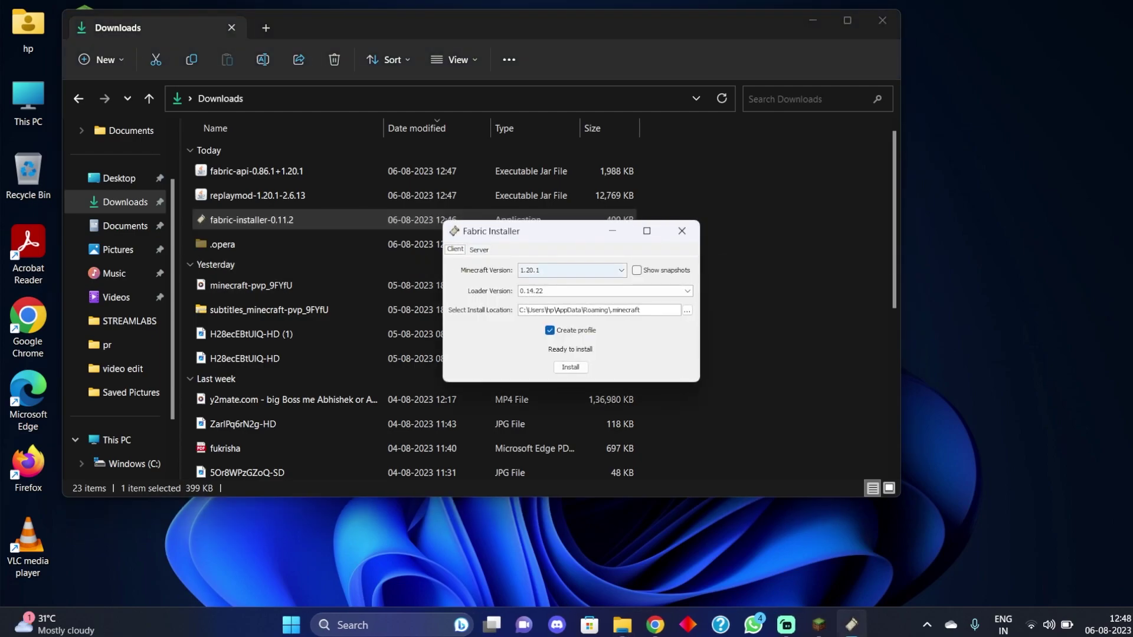
pyautogui.click(571, 269)
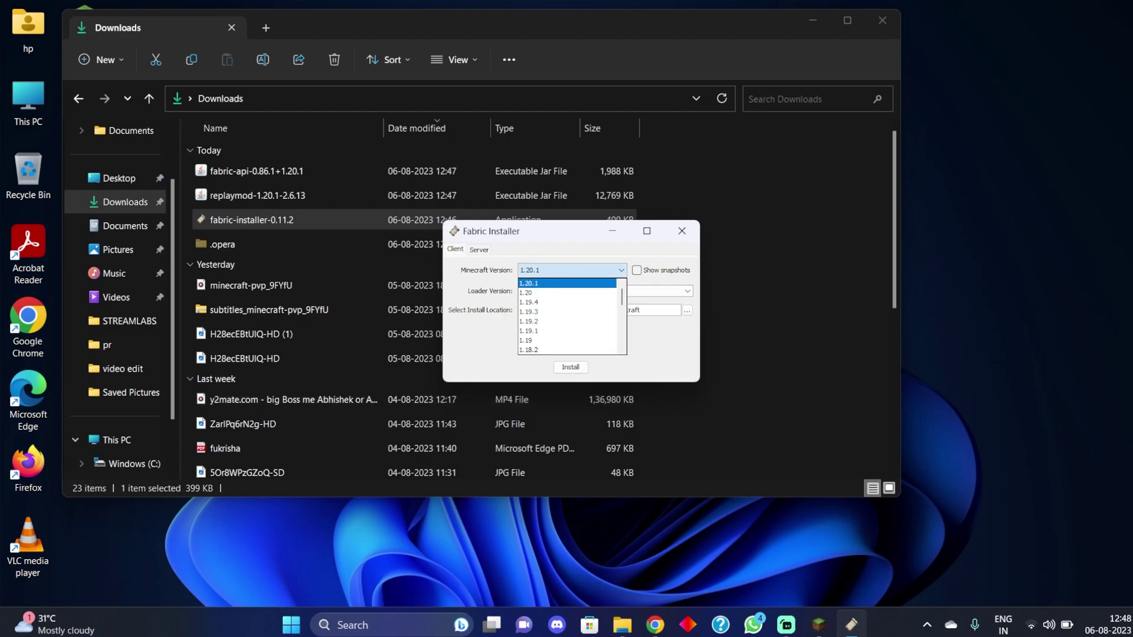
pyautogui.click(566, 283)
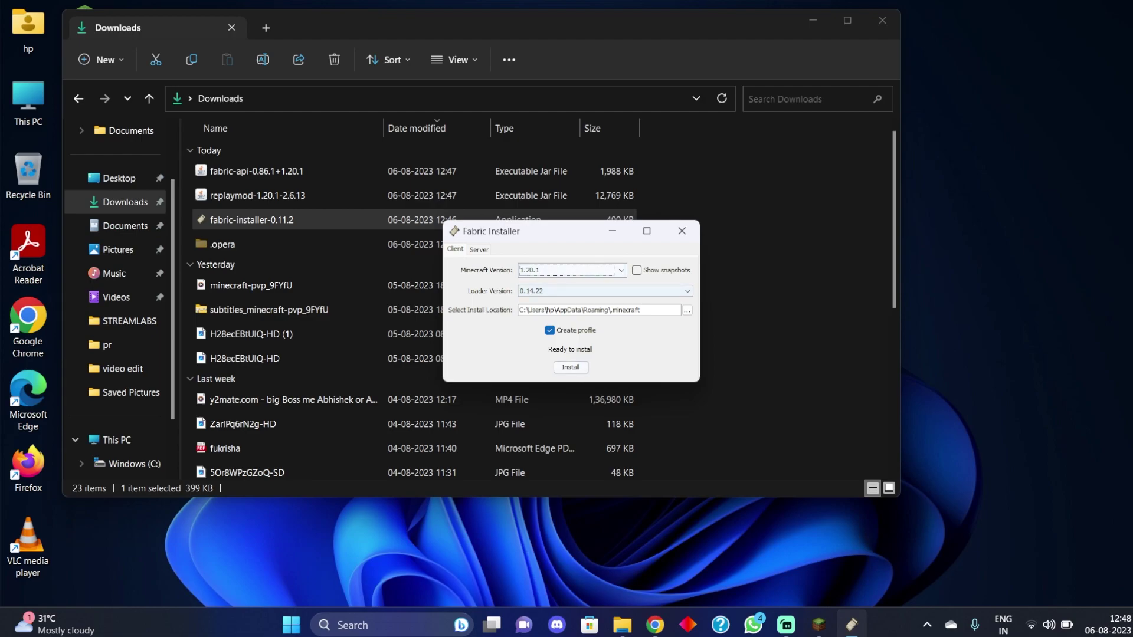
pyautogui.click(550, 330)
pyautogui.click(550, 330)
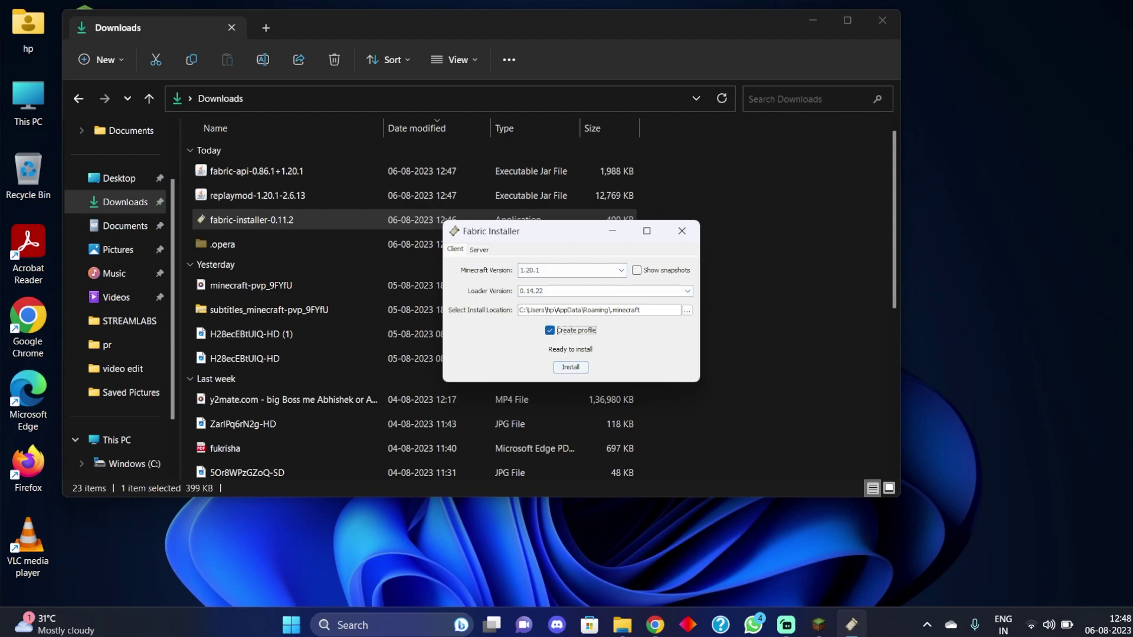
# Step: Install Fabric Loader 0.14.22 into the .minecraft folder, acknowledge completion and close the installer
pyautogui.click(570, 367)
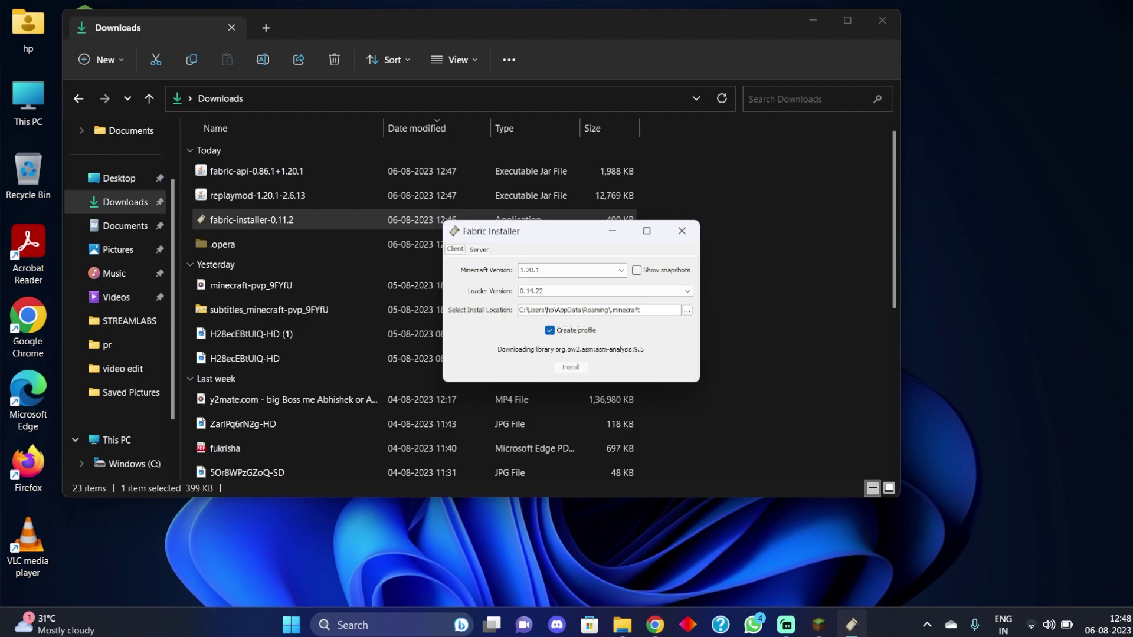
pyautogui.click(1049, 624)
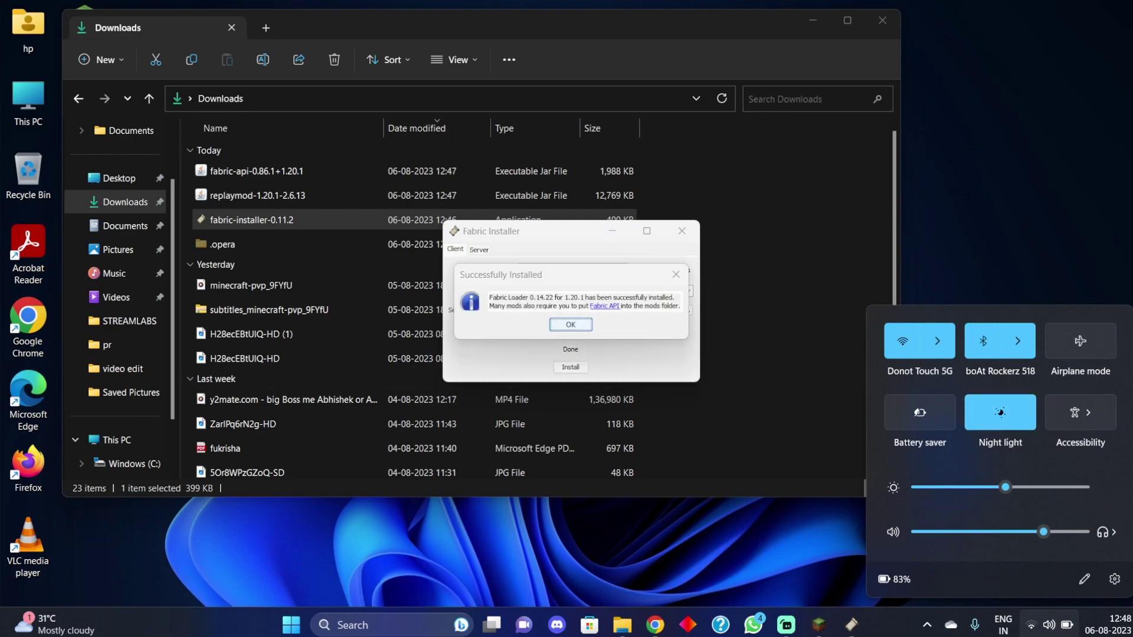
pyautogui.click(1048, 624)
pyautogui.click(570, 324)
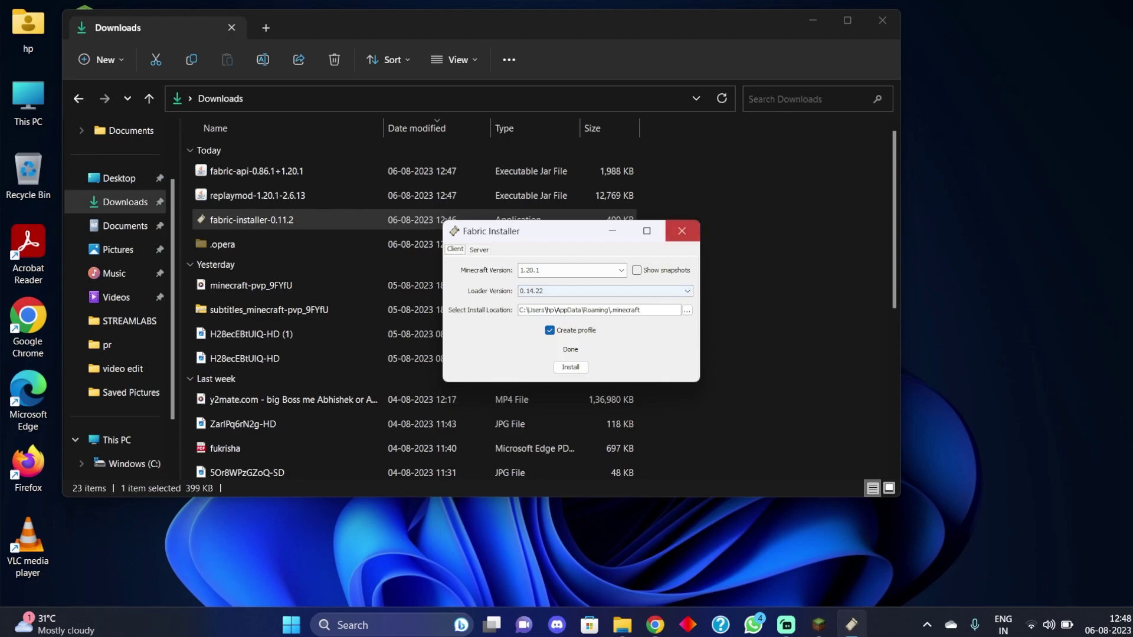
pyautogui.click(681, 231)
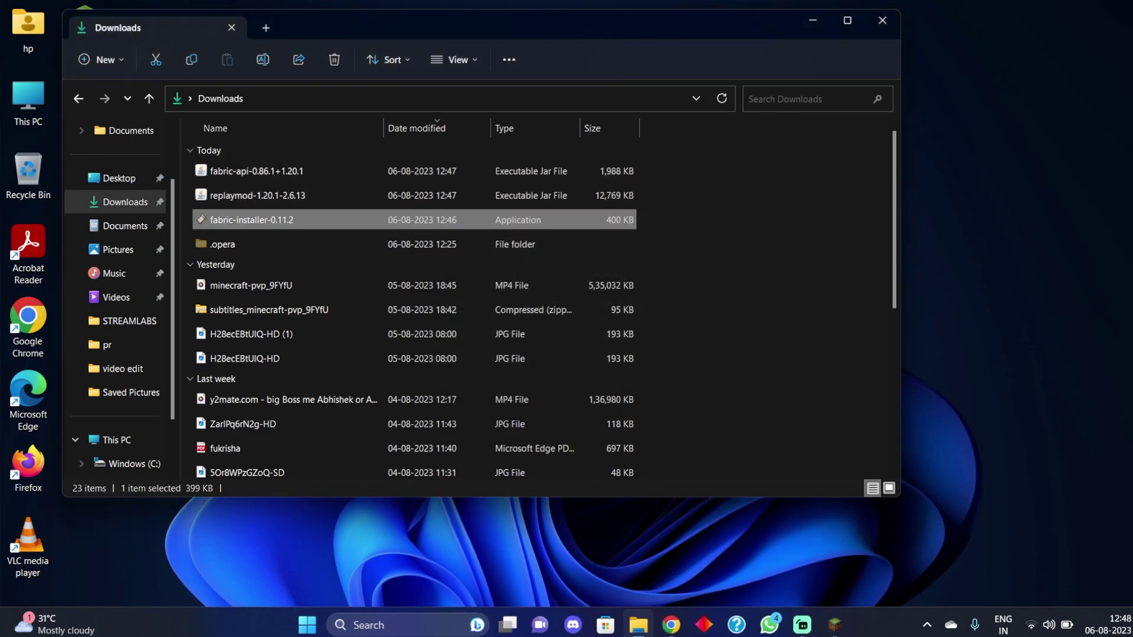
# Step: Copy the files fabric-api-0.86.1+1.20.1 and replaymod-1.20.1-2.6.13 in the Downloads folder
pyautogui.moveTo(619, 220); pyautogui.dragTo(647, 174)
pyautogui.click(702, 312)
pyautogui.moveTo(645, 170); pyautogui.dragTo(615, 201)
pyautogui.rightClick(616, 201)
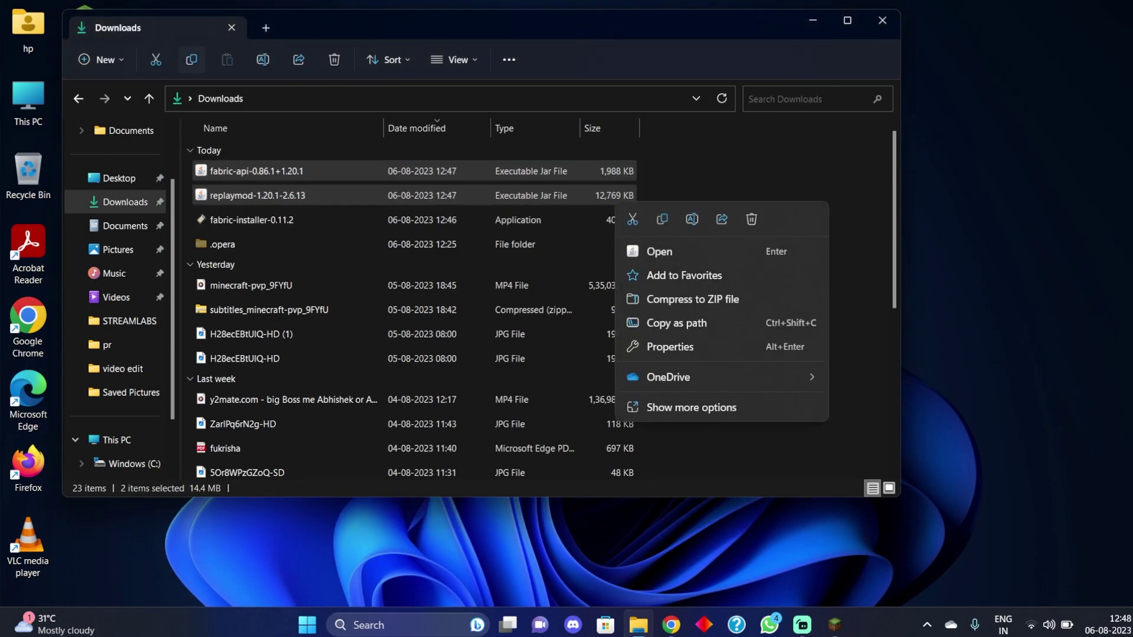
pyautogui.press('Escape')
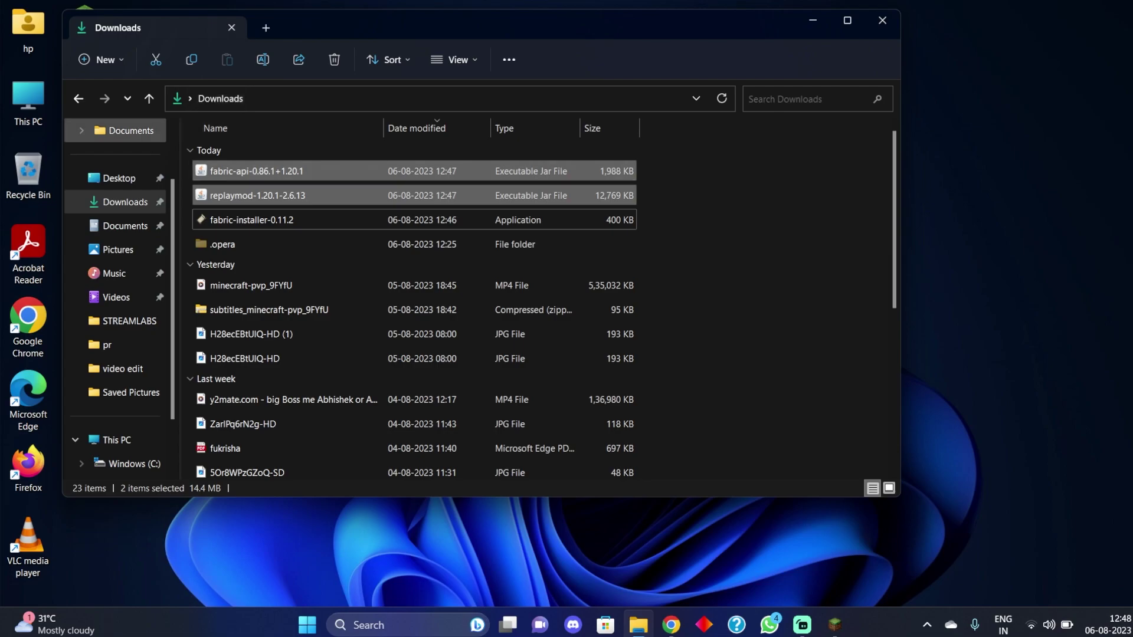
# Step: Paste the copied Fabric API and Replay Mod files into the mods folder inside .minecraft and minimize the window
pyautogui.click(78, 99)
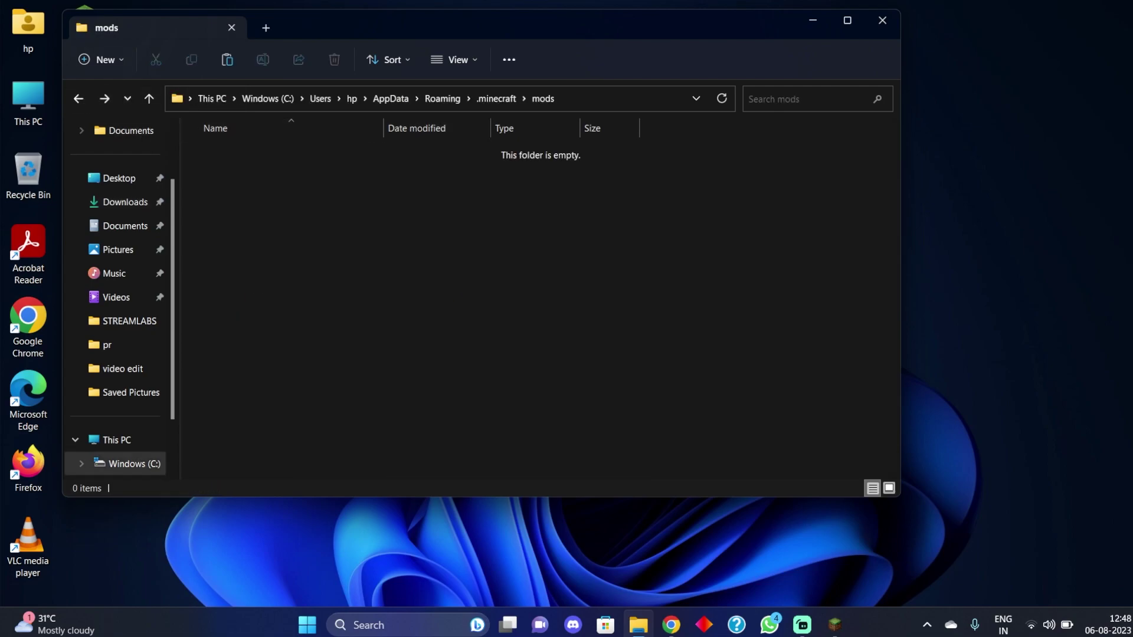
pyautogui.click(496, 98)
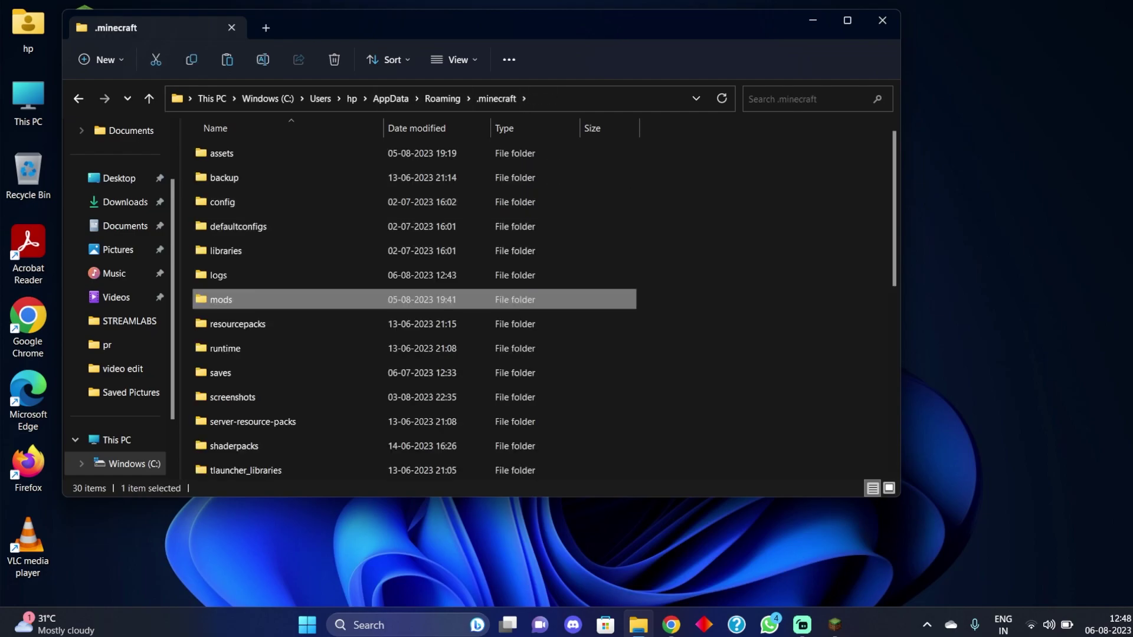
pyautogui.doubleClick(236, 300)
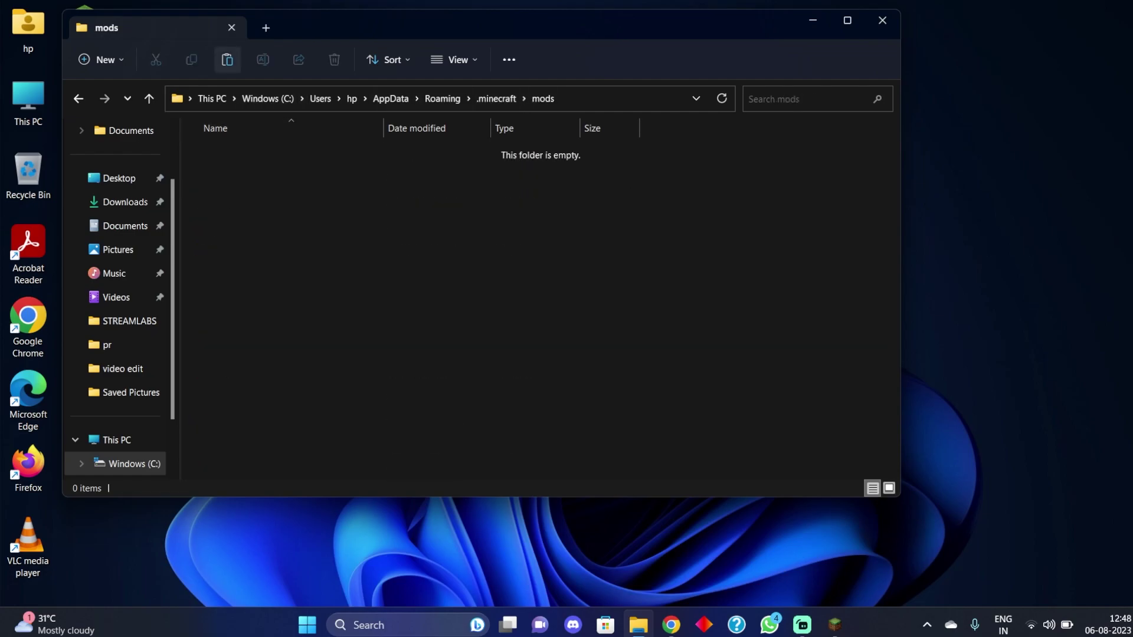
pyautogui.hotkey('ctrl', 'v')
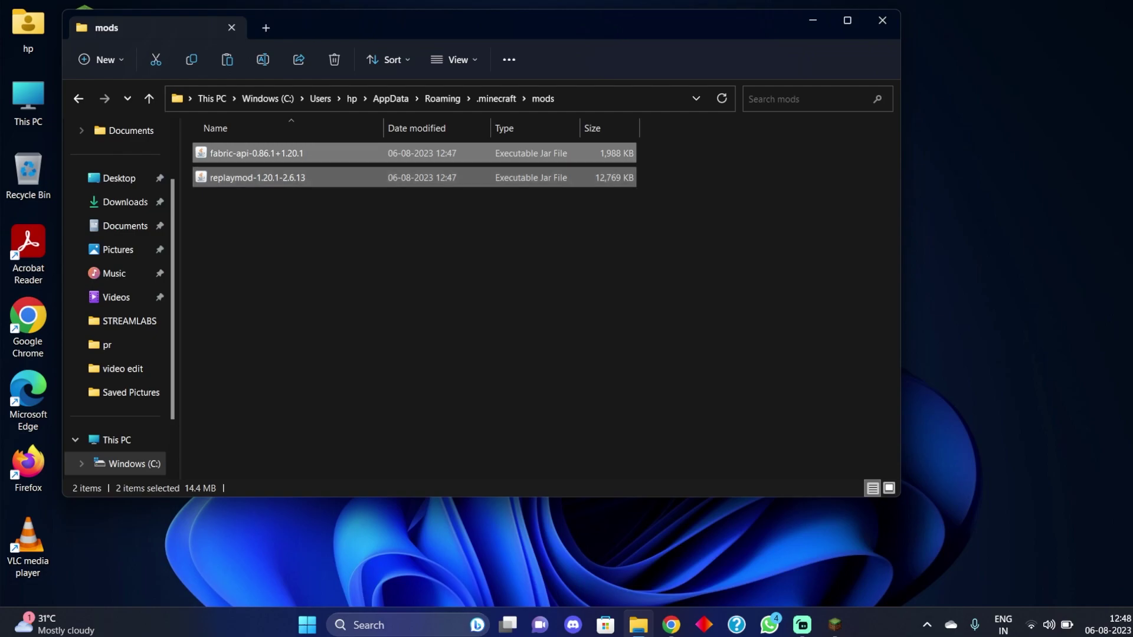
pyautogui.click(414, 283)
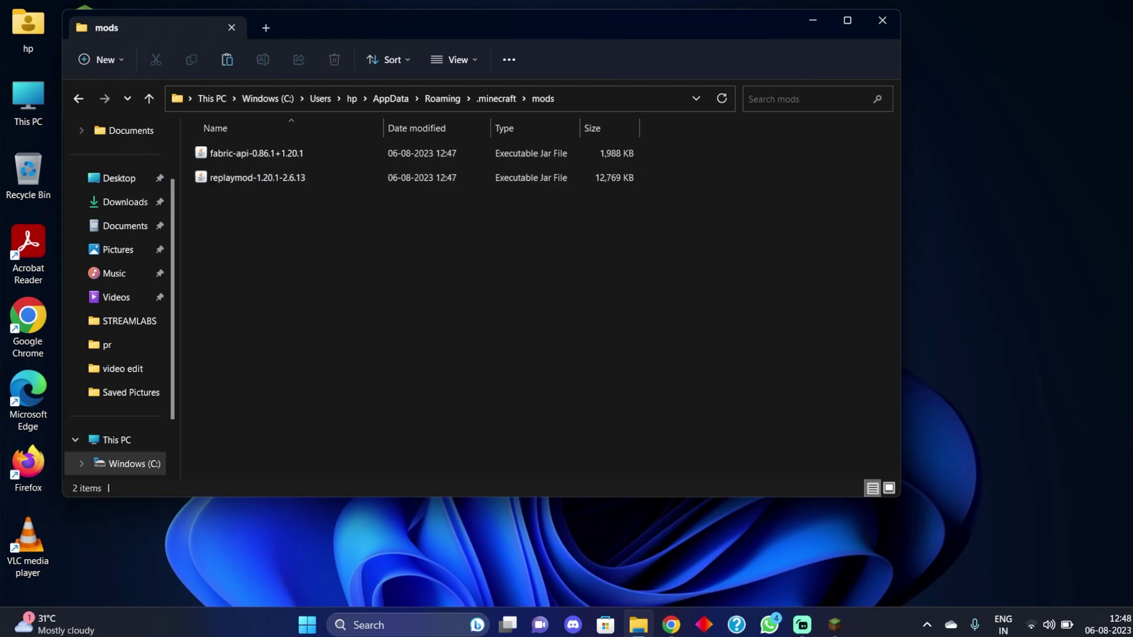
pyautogui.click(812, 20)
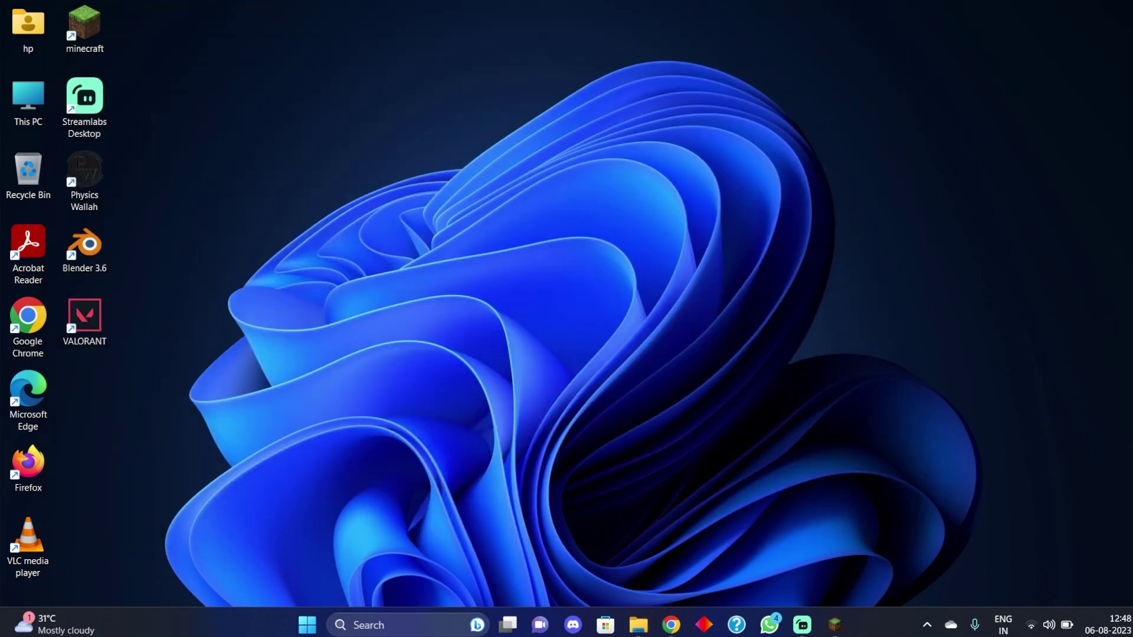
# Step: Switch to TLauncher, check its version list with Release 1.20.1 selected, and close the launcher
pyautogui.click(834, 625)
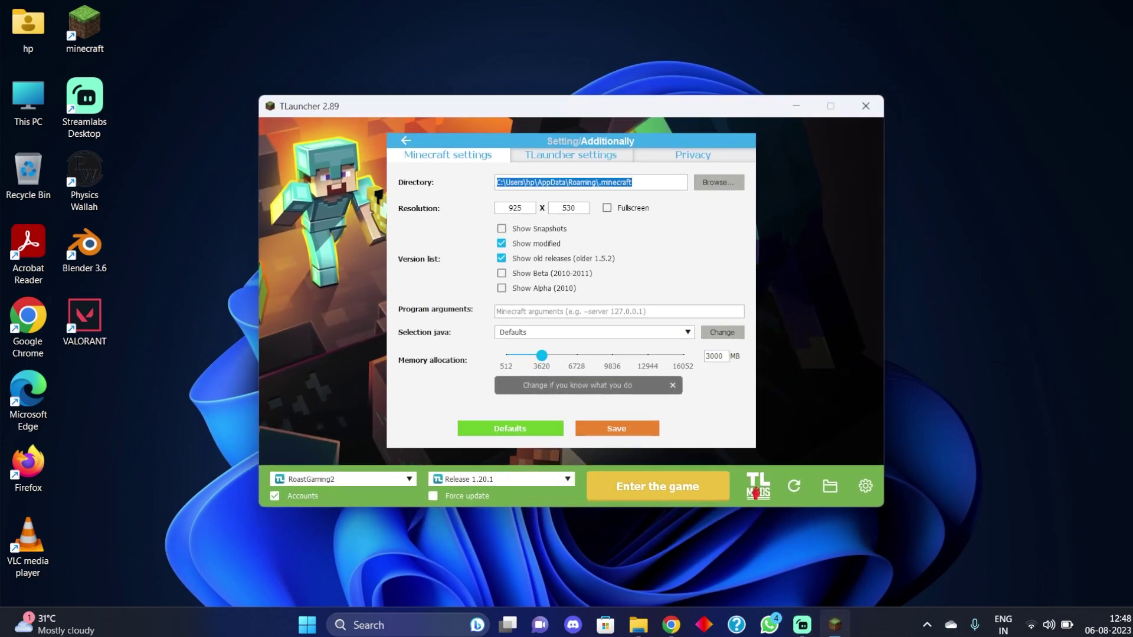
pyautogui.click(501, 479)
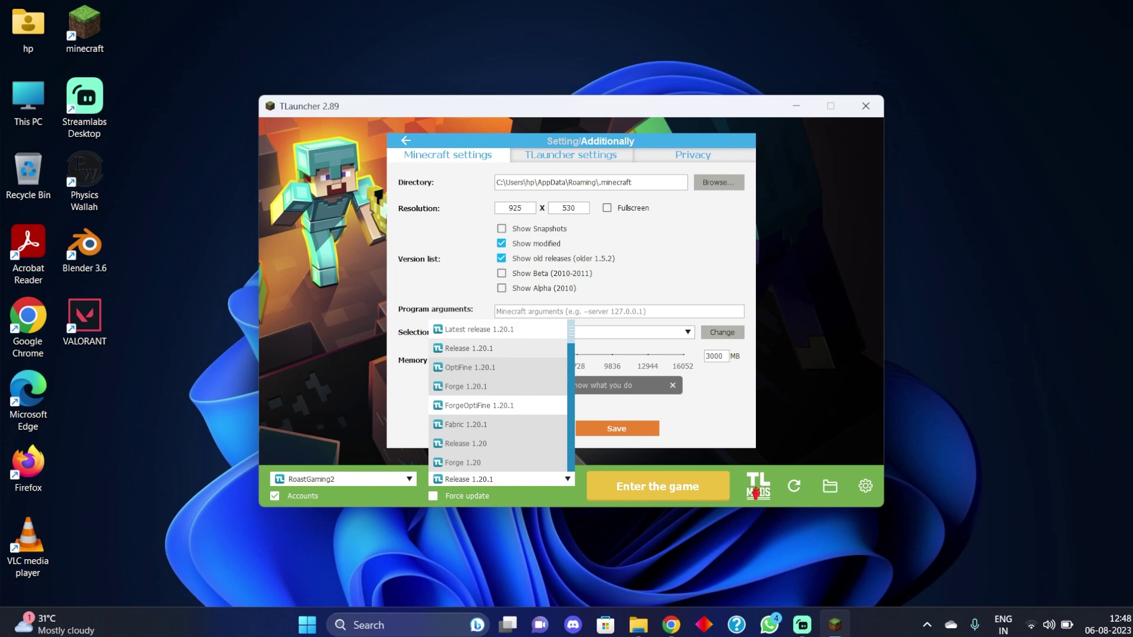
pyautogui.click(469, 349)
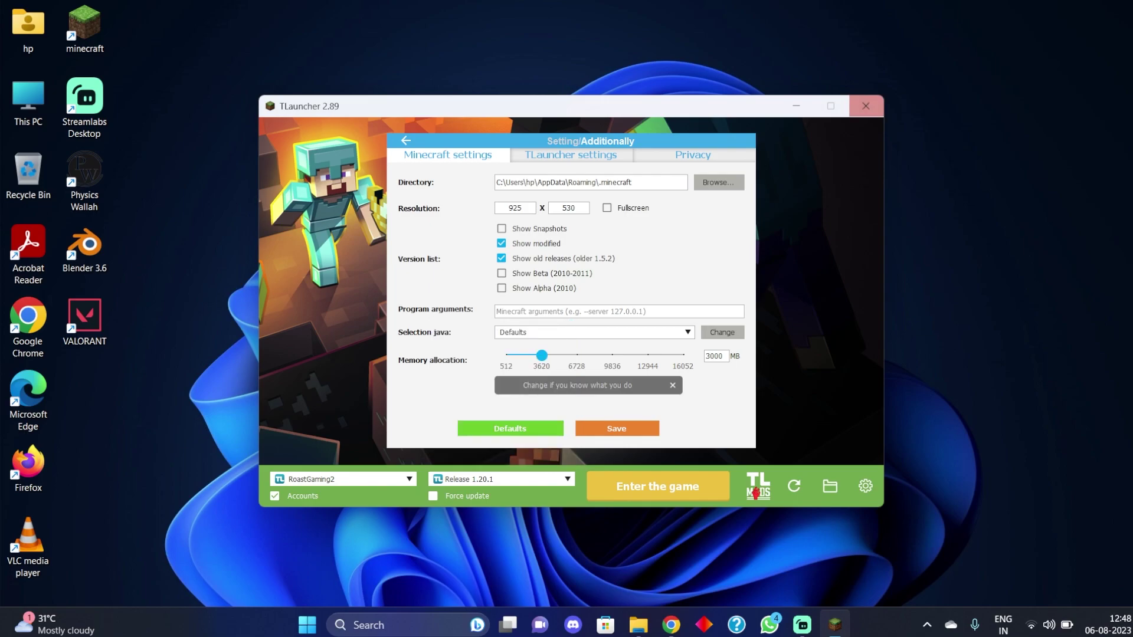
pyautogui.click(865, 106)
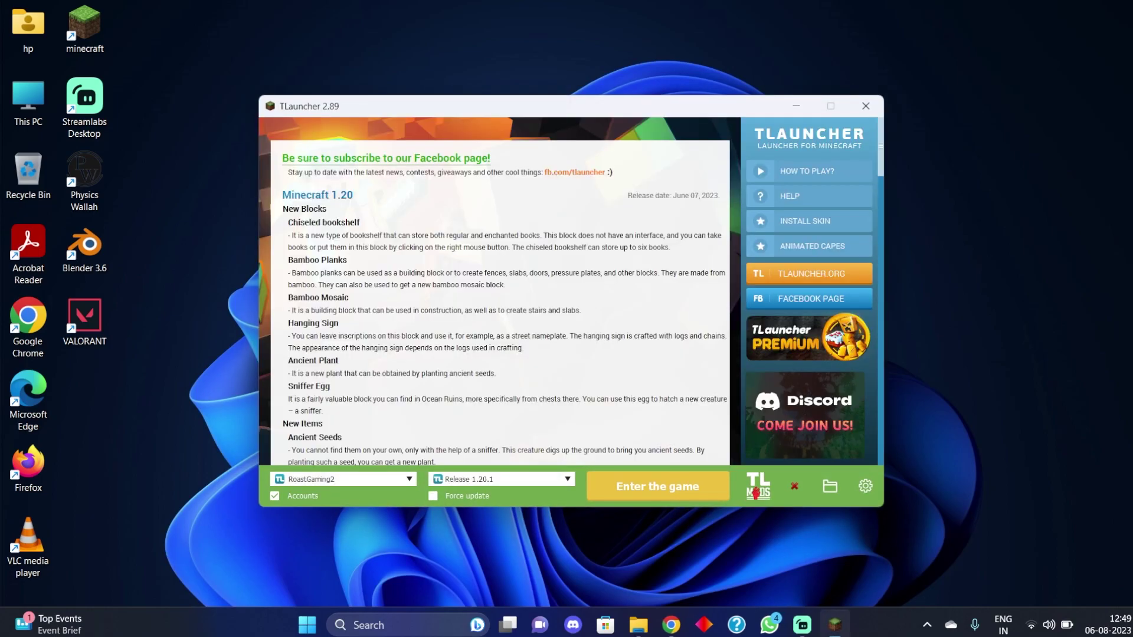
# Step: In the reopened TLauncher, select the version Release fabric-loader-0.14.22-1.20.1 and start the game
pyautogui.click(501, 479)
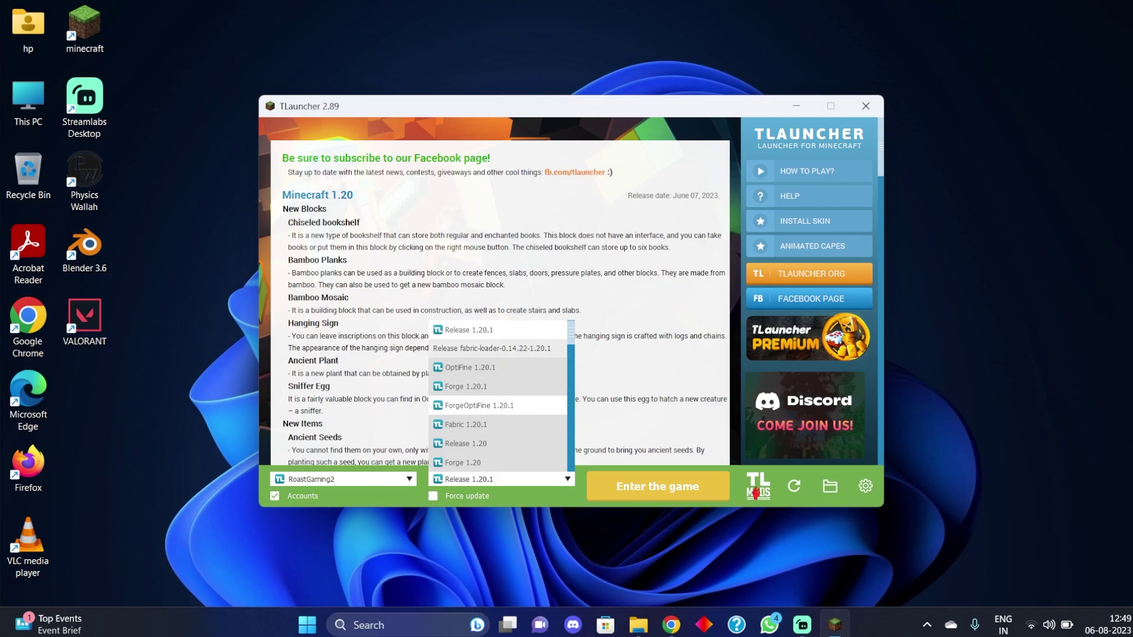
pyautogui.click(497, 349)
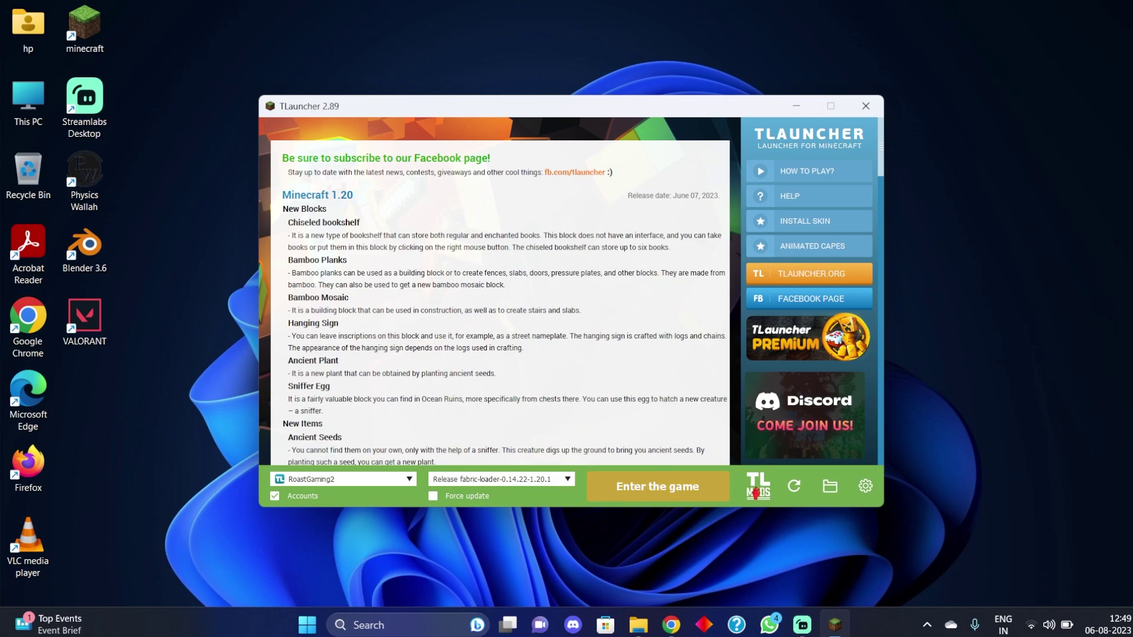
pyautogui.click(657, 486)
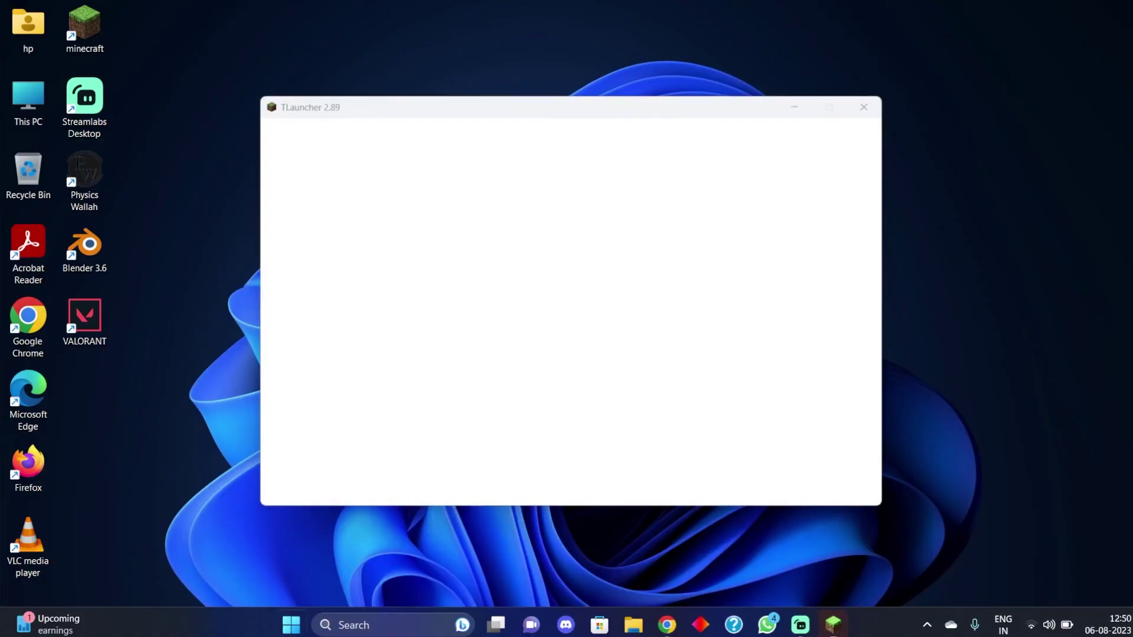
# Step: Close the TLauncher window, switch to the running Minecraft 1.20.1 game and open its Replay Viewer
pyautogui.press('super')
pyautogui.press('super')
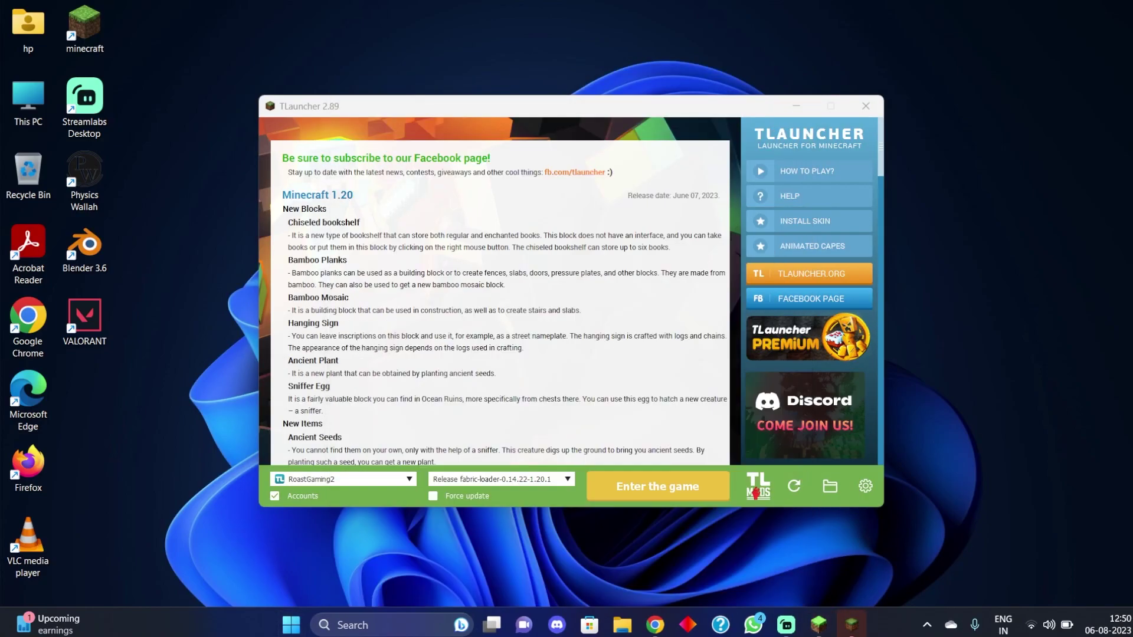
pyautogui.click(866, 105)
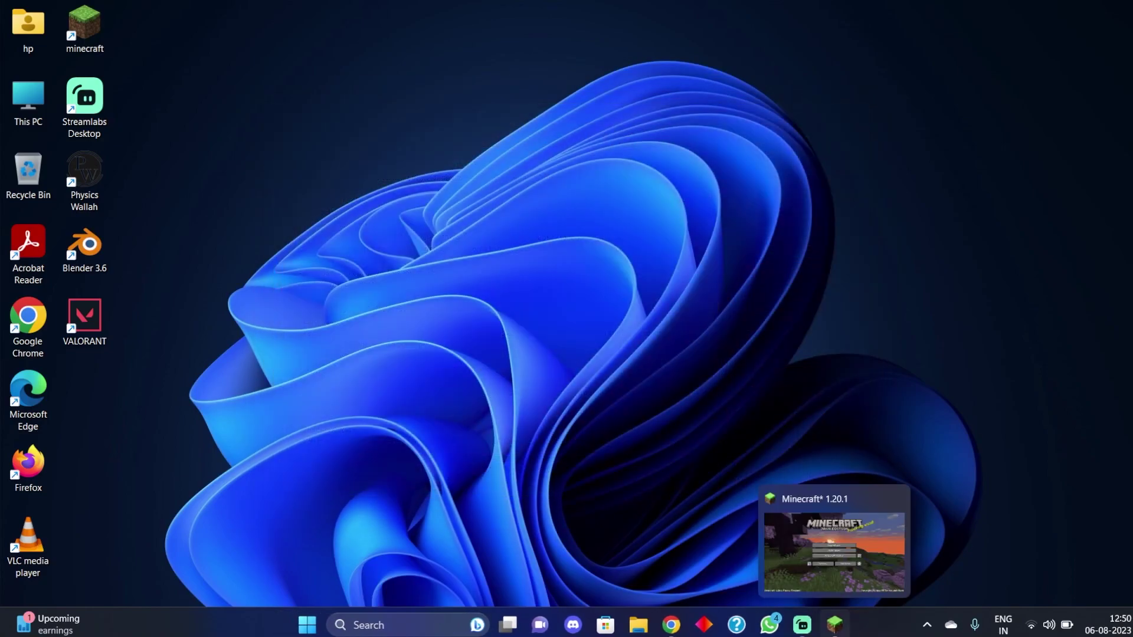
pyautogui.click(802, 624)
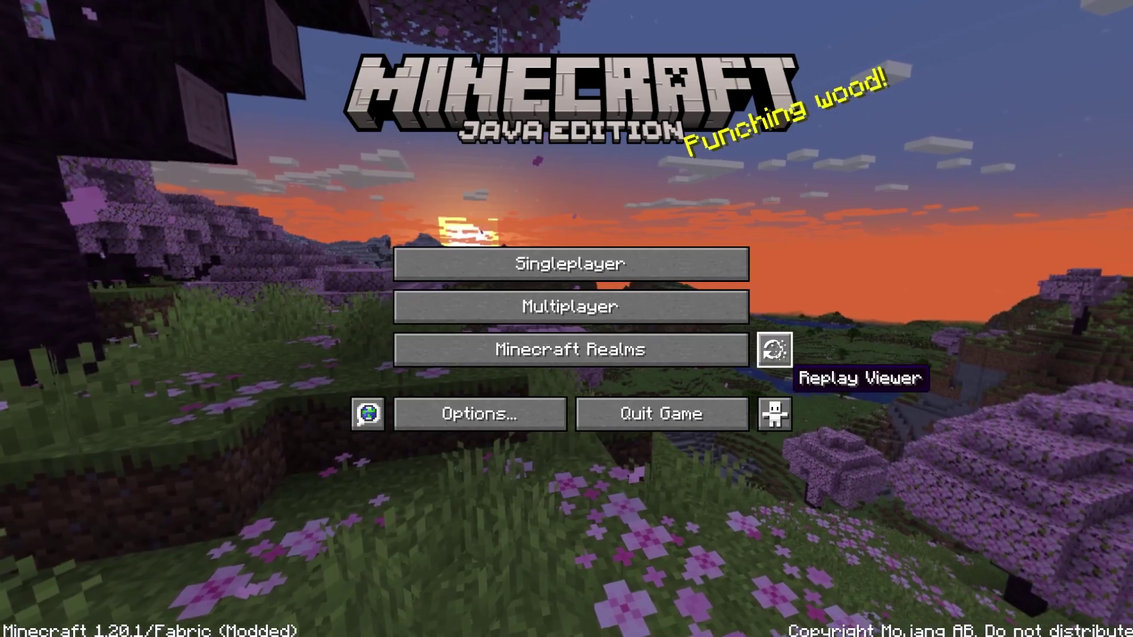
pyautogui.click(775, 350)
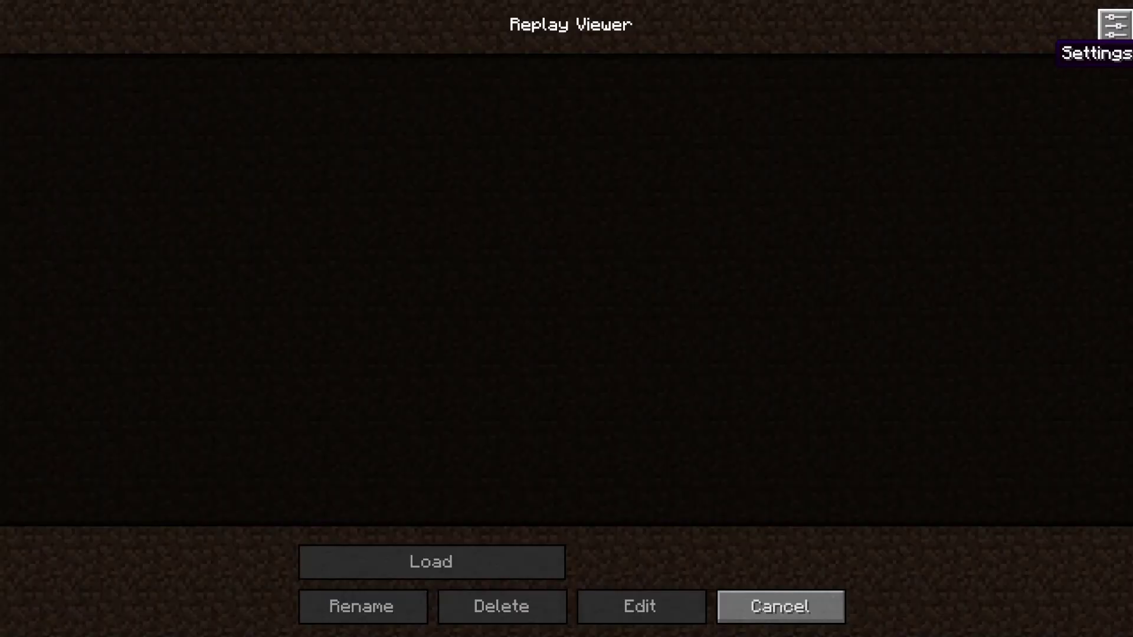
# Step: In the Replay Mod settings, turn off Recording Indicator and toggle Record Singleplayer and Record Server off and back on
pyautogui.click(1115, 26)
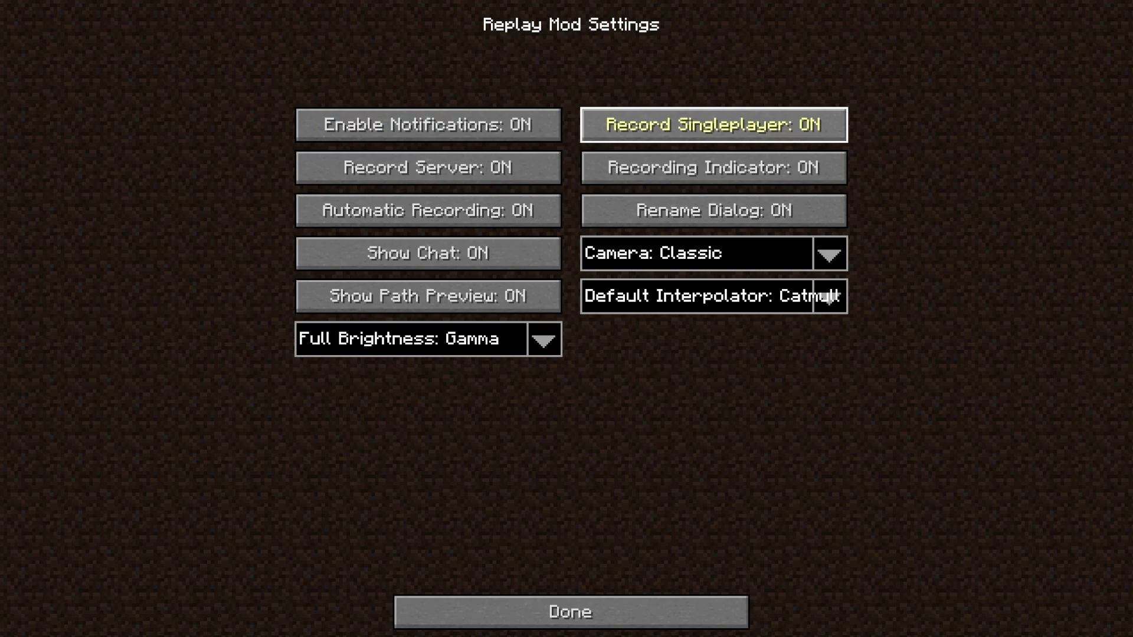
pyautogui.click(714, 124)
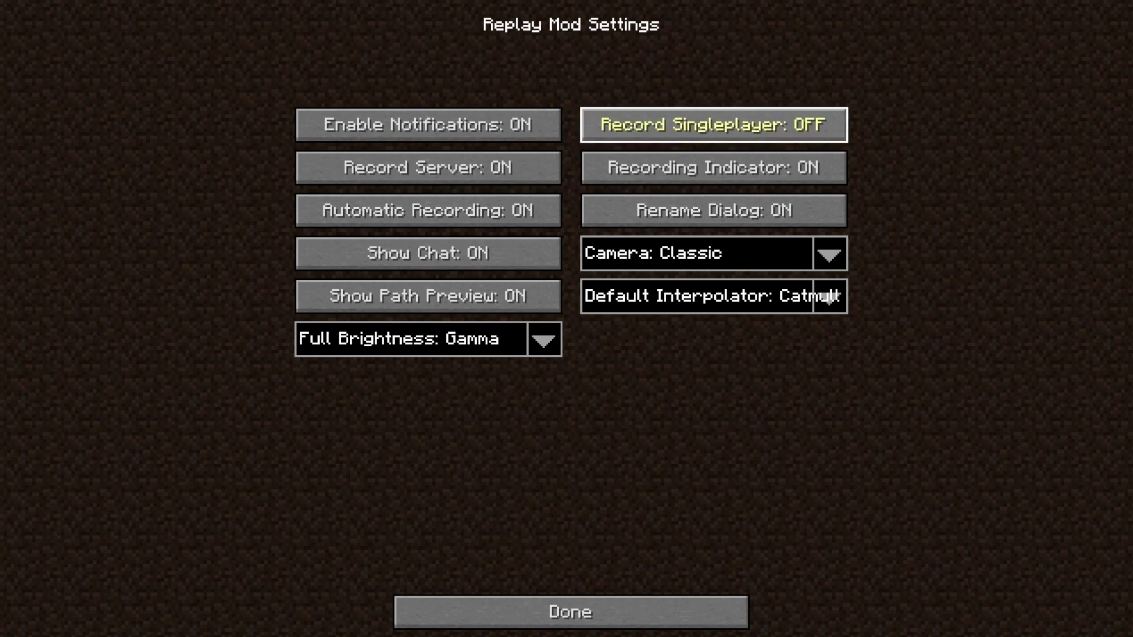
pyautogui.click(714, 167)
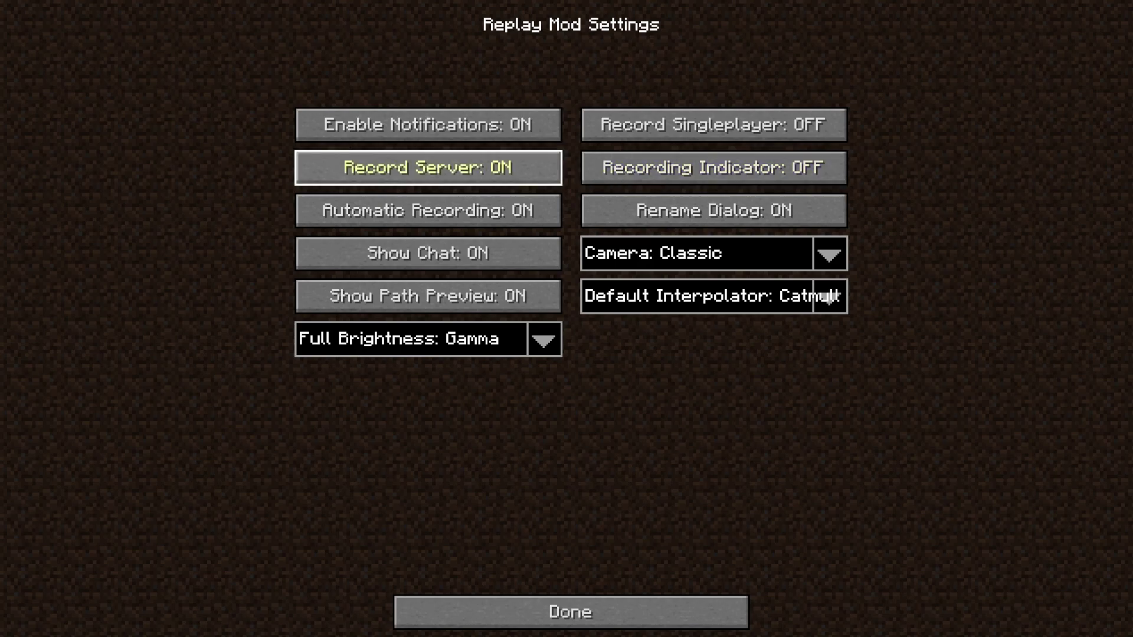
pyautogui.click(428, 168)
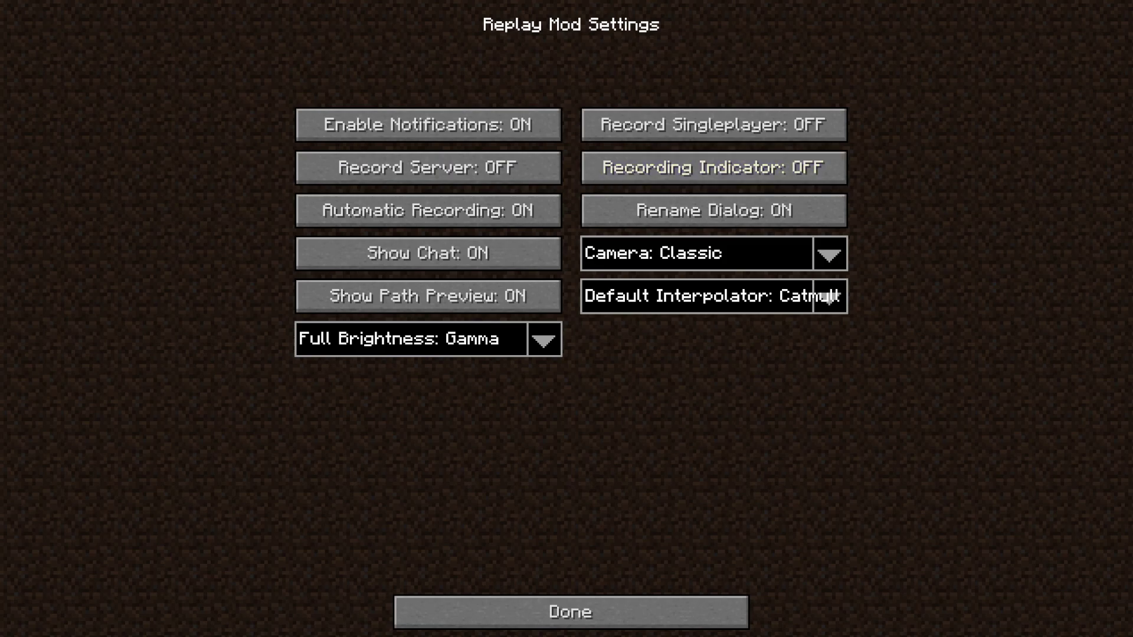
pyautogui.click(714, 125)
pyautogui.click(428, 167)
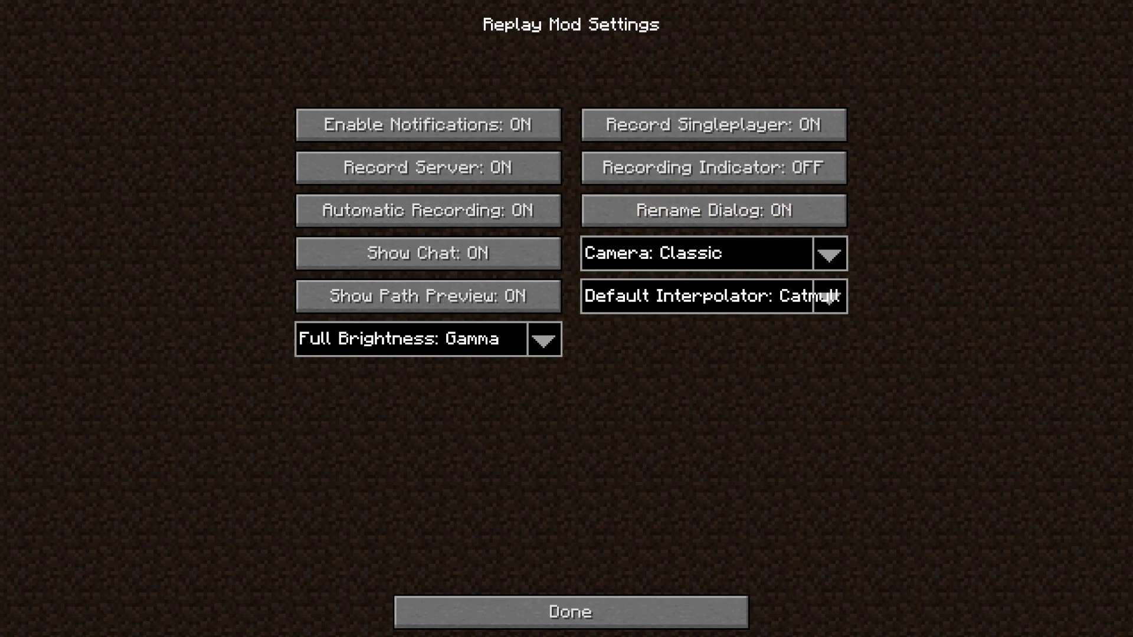
# Step: Look through the available Camera and Full Brightness options, keeping Classic and Gamma
pyautogui.click(714, 254)
pyautogui.click(714, 253)
pyautogui.click(428, 339)
pyautogui.click(429, 339)
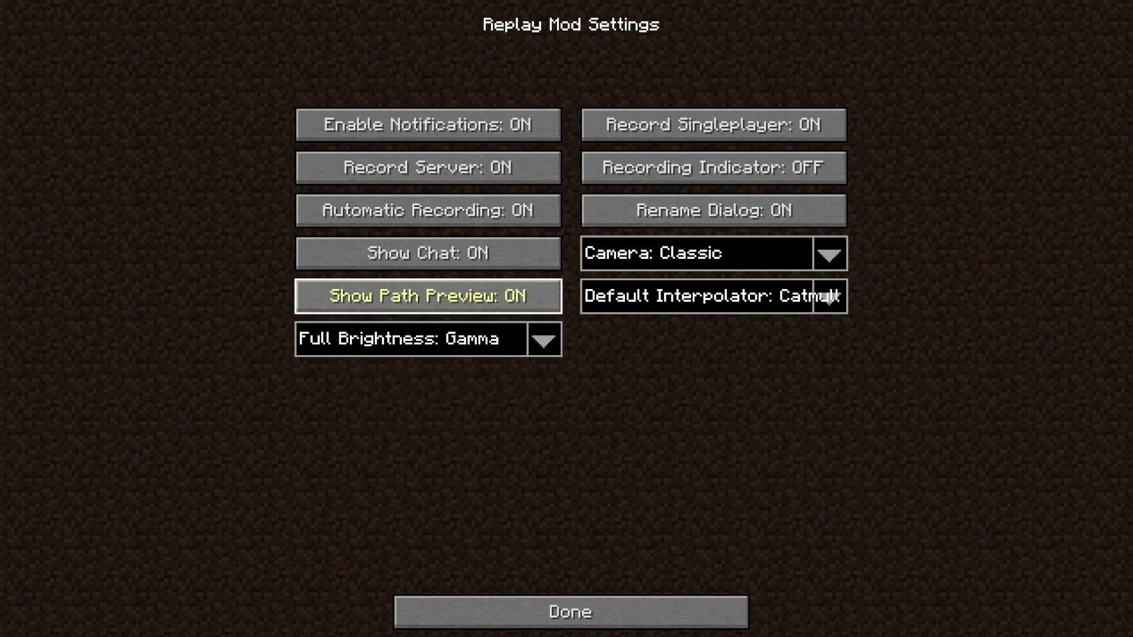
pyautogui.click(428, 339)
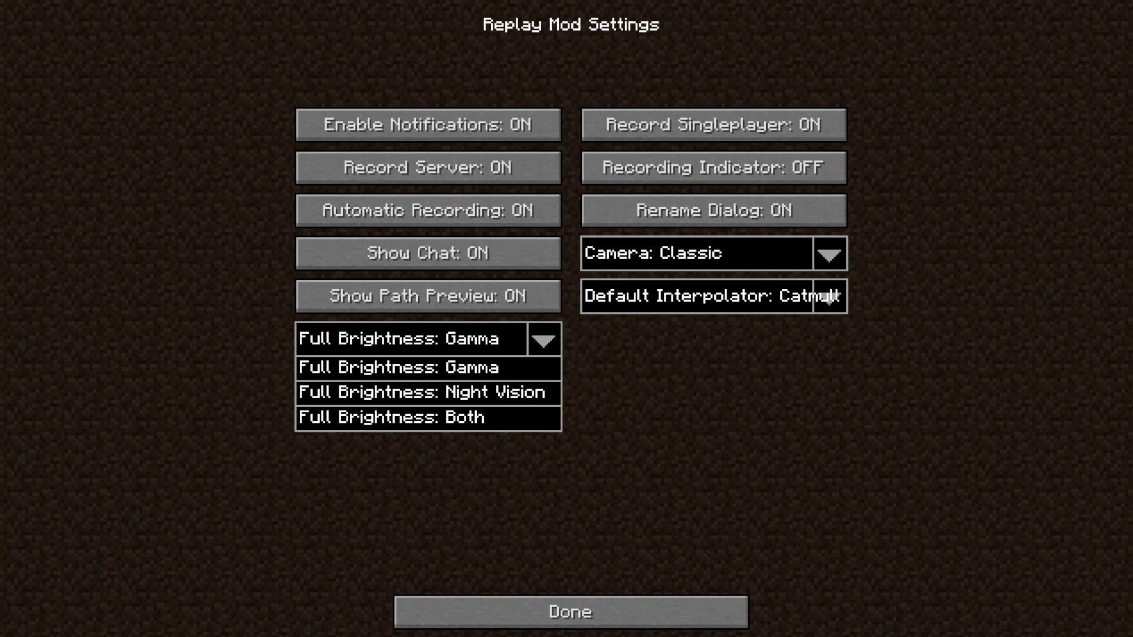
pyautogui.click(428, 340)
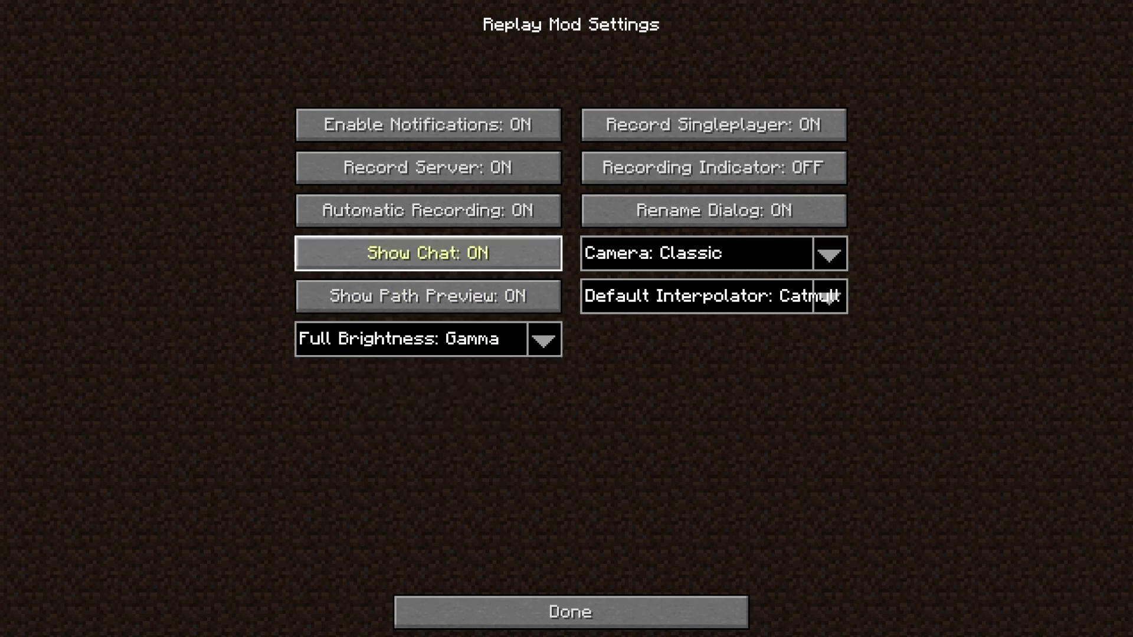
# Step: Leave Show Chat on after toggling it, turn off Automatic Recording, and return to the title screen
pyautogui.click(428, 253)
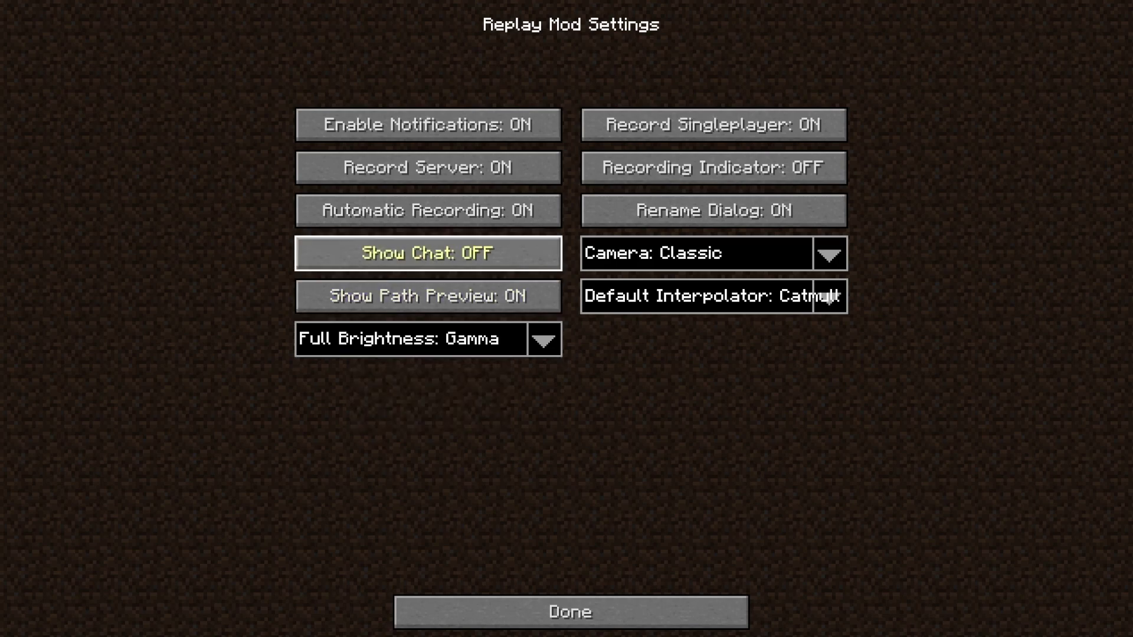
pyautogui.click(428, 253)
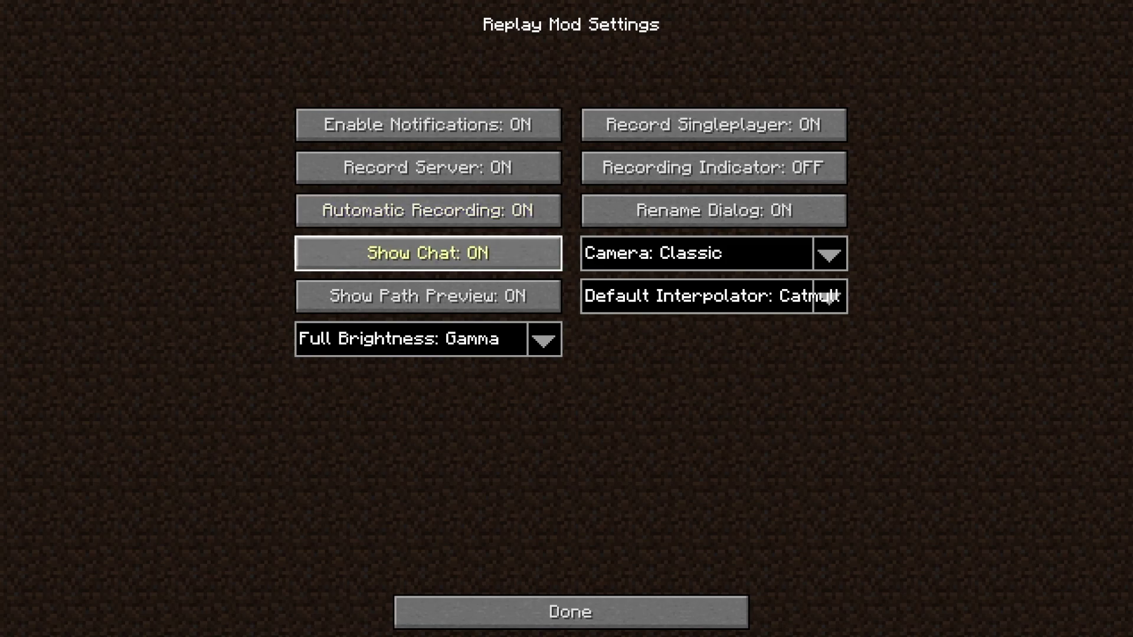
pyautogui.click(428, 211)
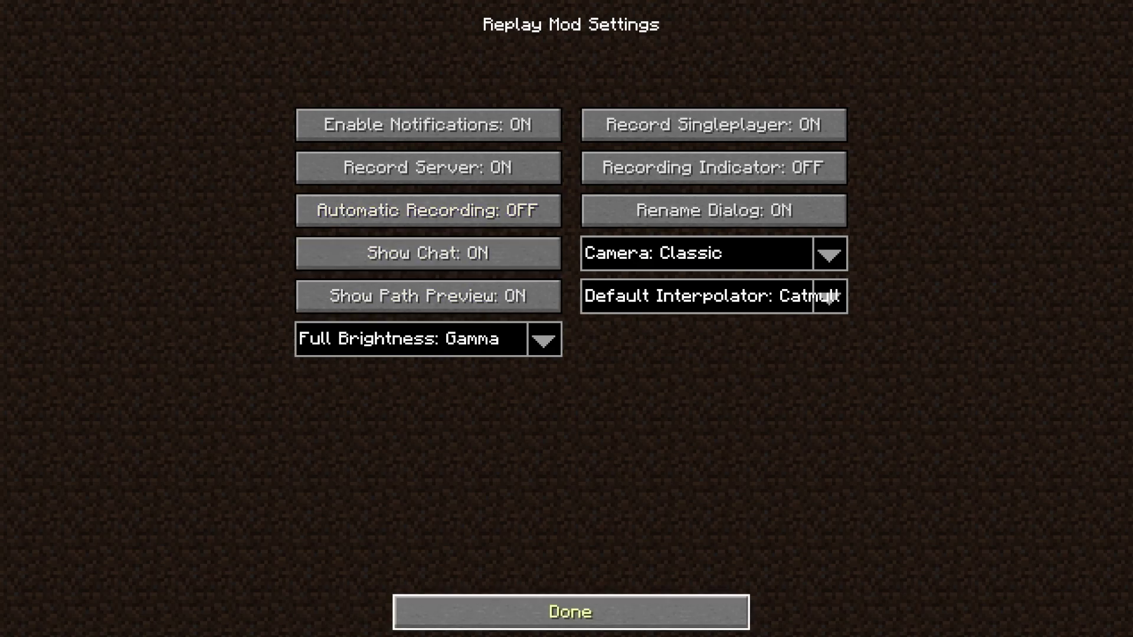
pyautogui.click(569, 611)
pyautogui.click(780, 606)
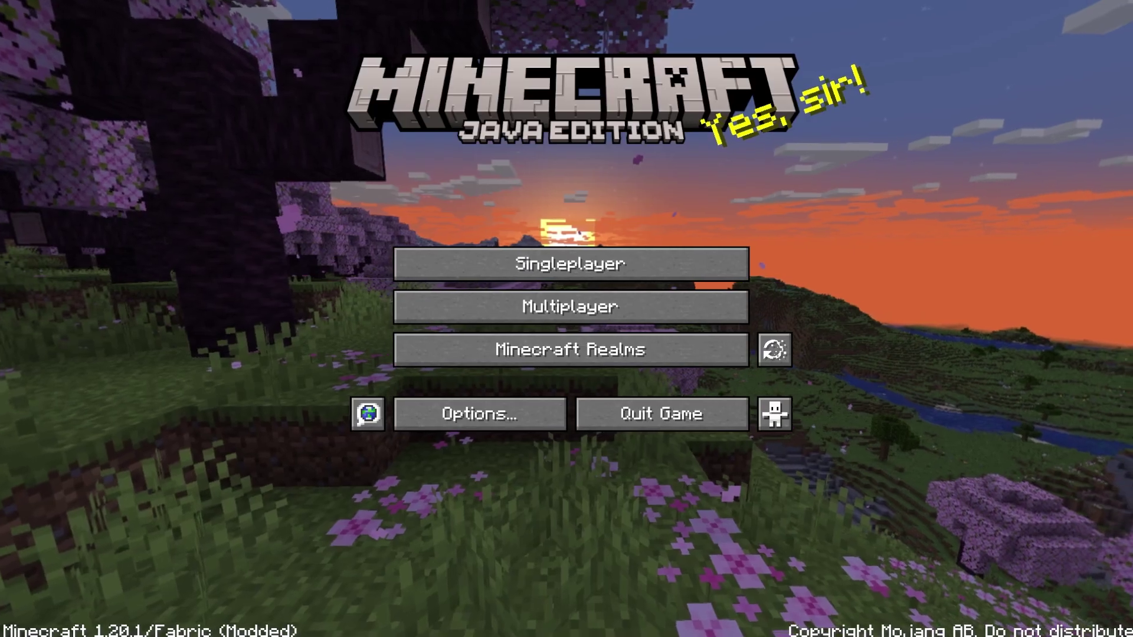
# Step: Load the first singleplayer world, New World (1), and switch to the third-person view facing the character
pyautogui.click(569, 260)
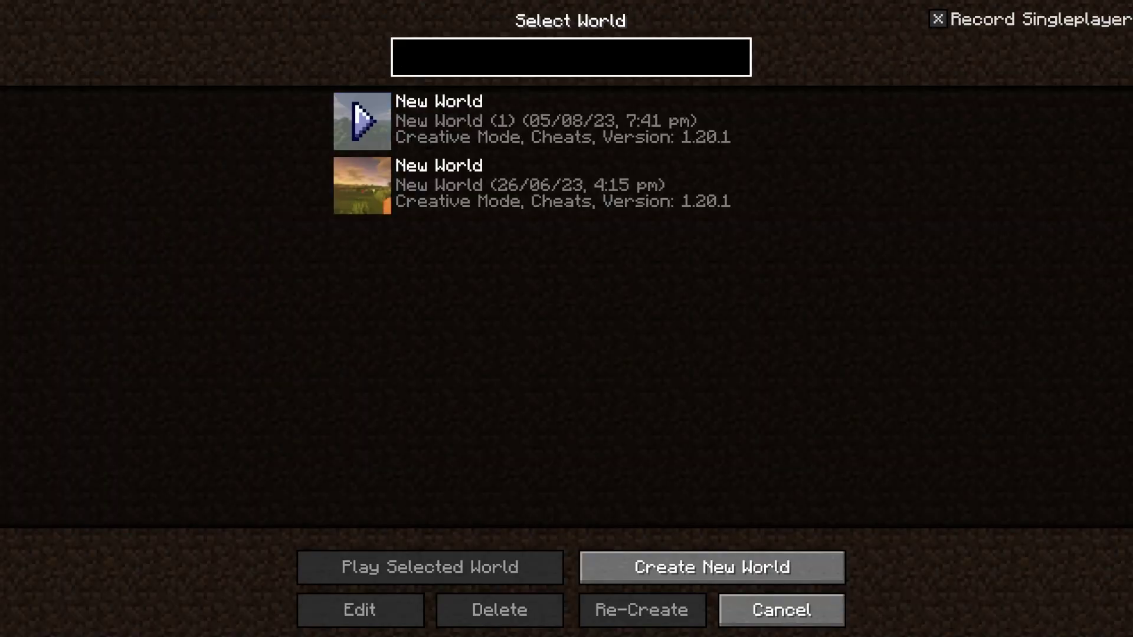
pyautogui.click(362, 121)
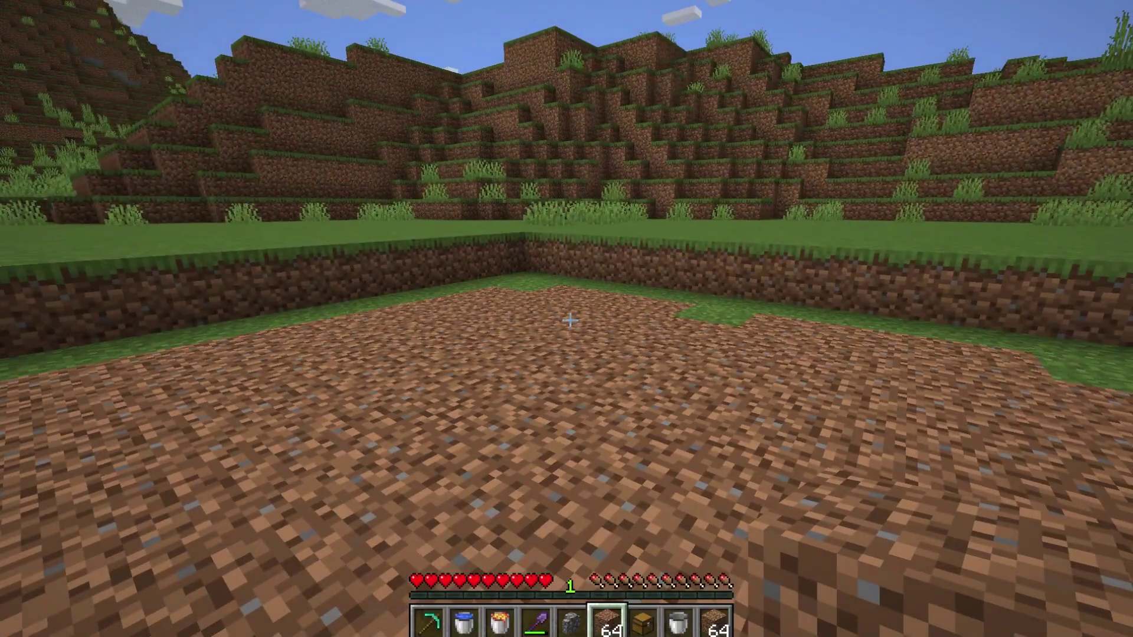
pyautogui.press('F5')
pyautogui.press('F5')
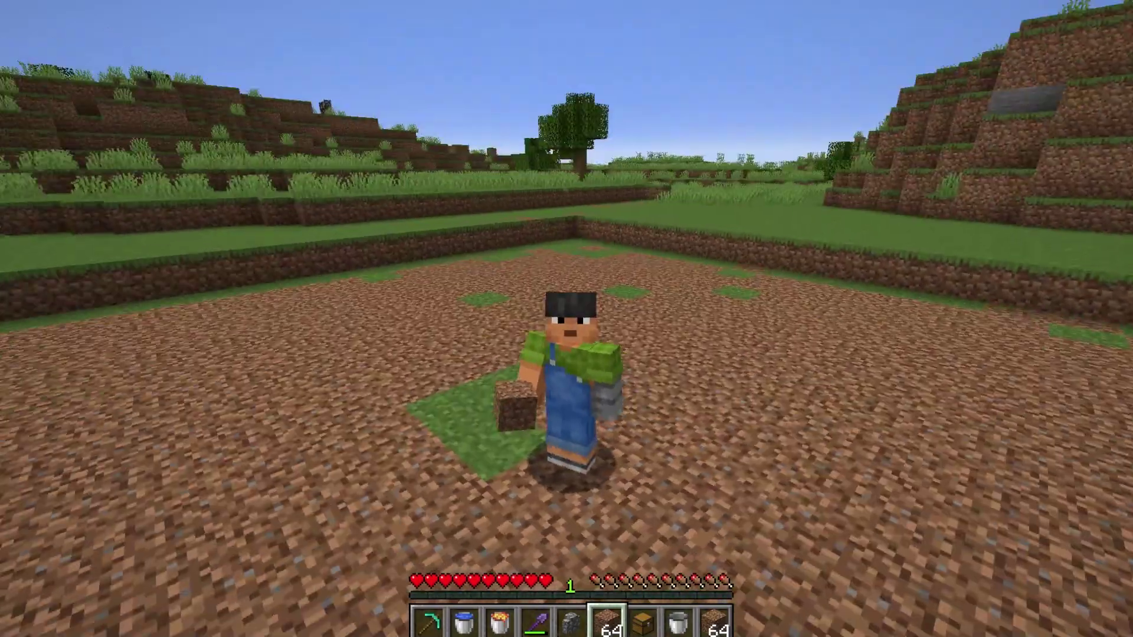
# Step: Start a Replay Mod recording in the world and move the character around the dirt pit and grass
pyautogui.press('Escape')
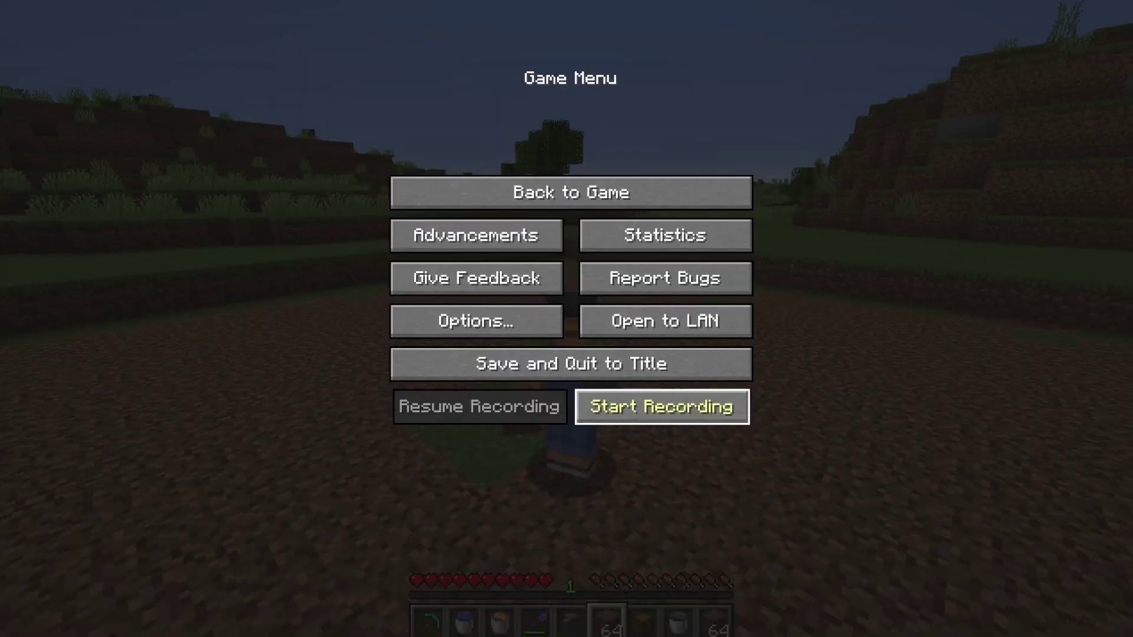
pyautogui.click(662, 406)
pyautogui.press('Escape')
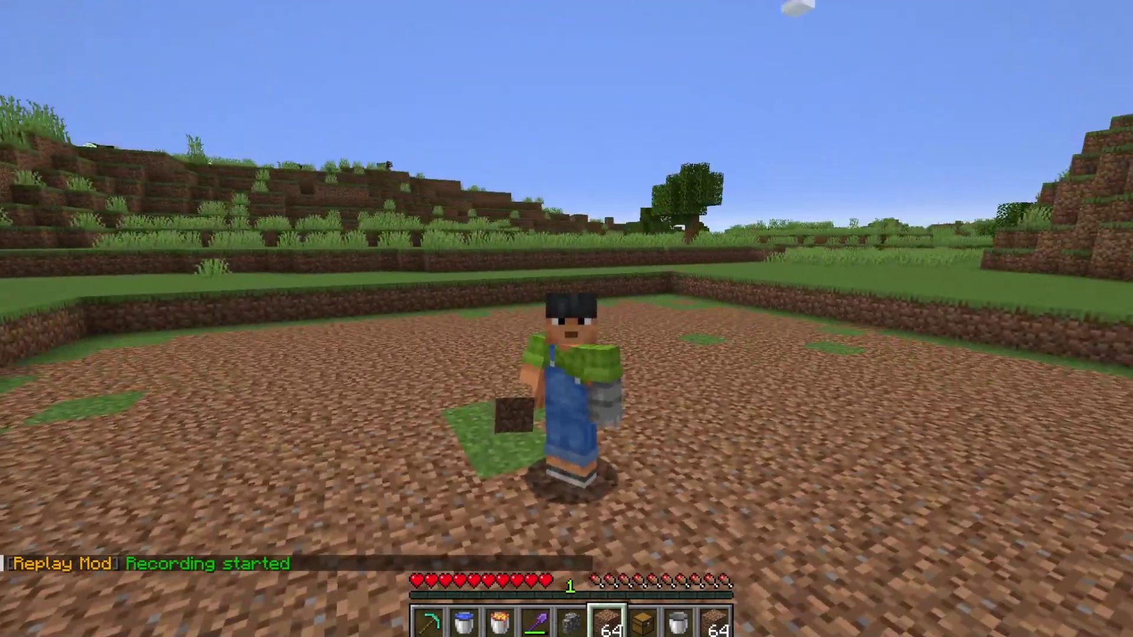
pyautogui.press('w')
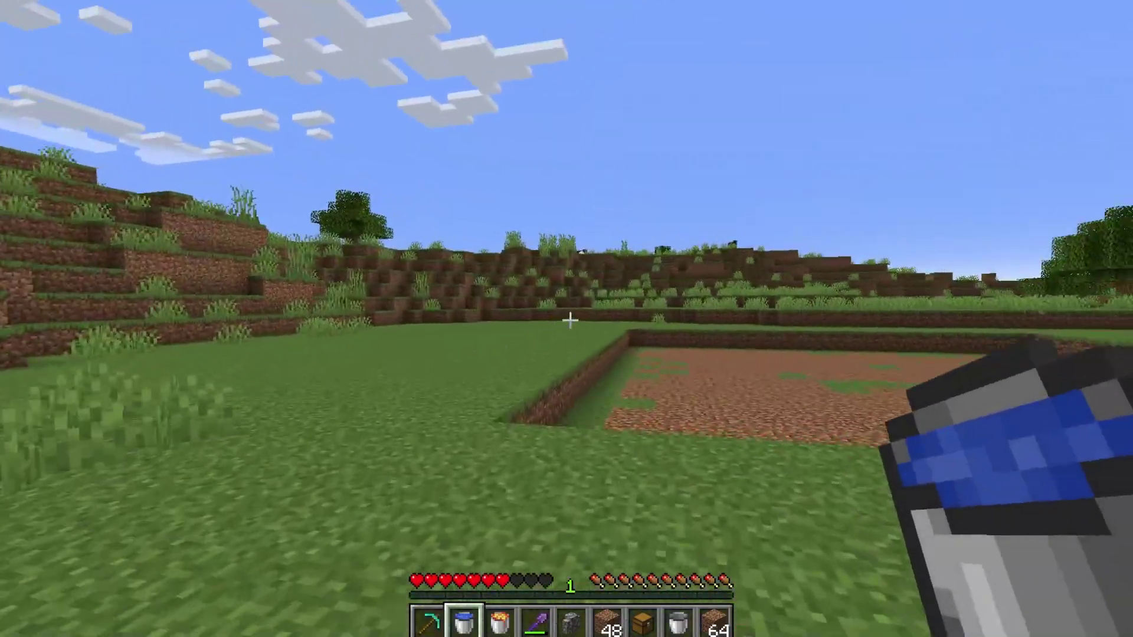
pyautogui.press('w')
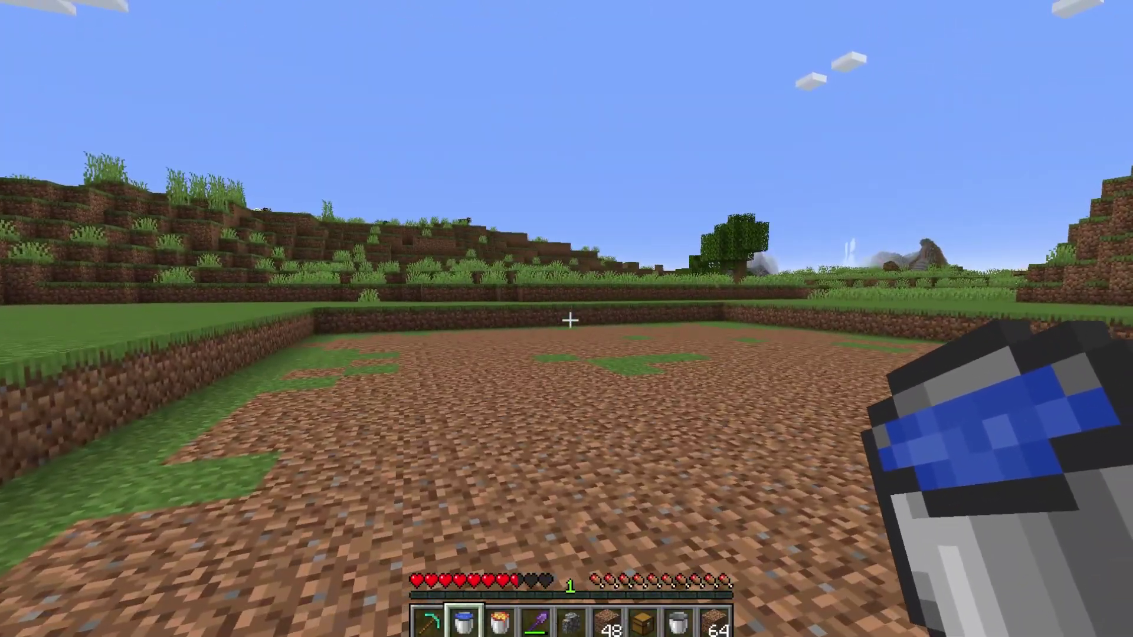
# Step: End the recorded session by saving the world and quitting to the title screen
pyautogui.press('Escape')
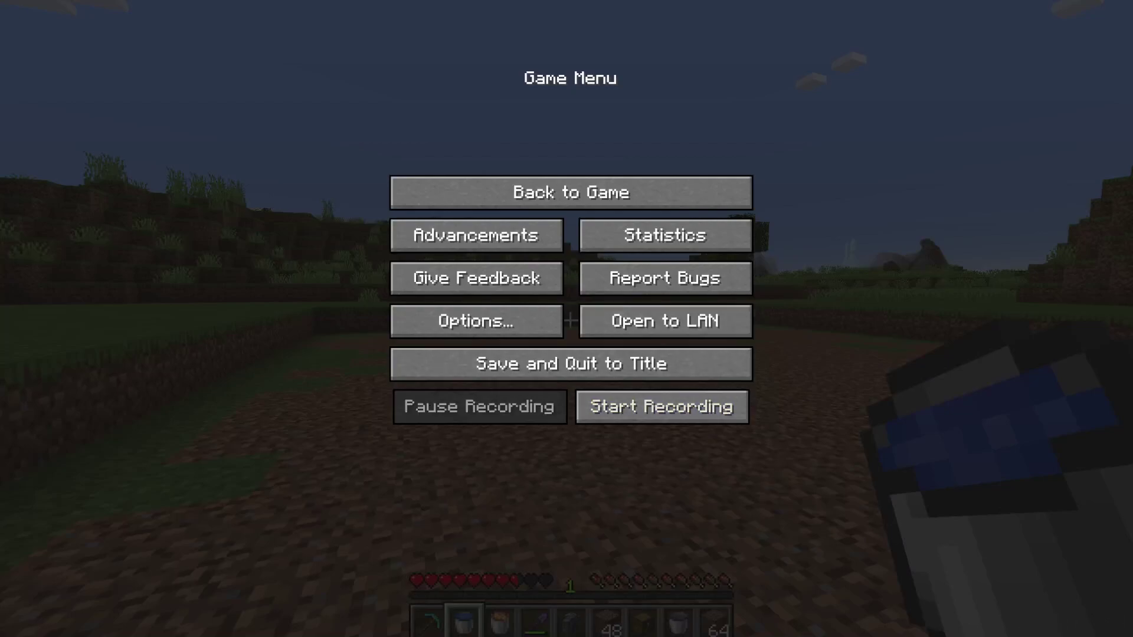
pyautogui.press('Escape')
pyautogui.press('Escape')
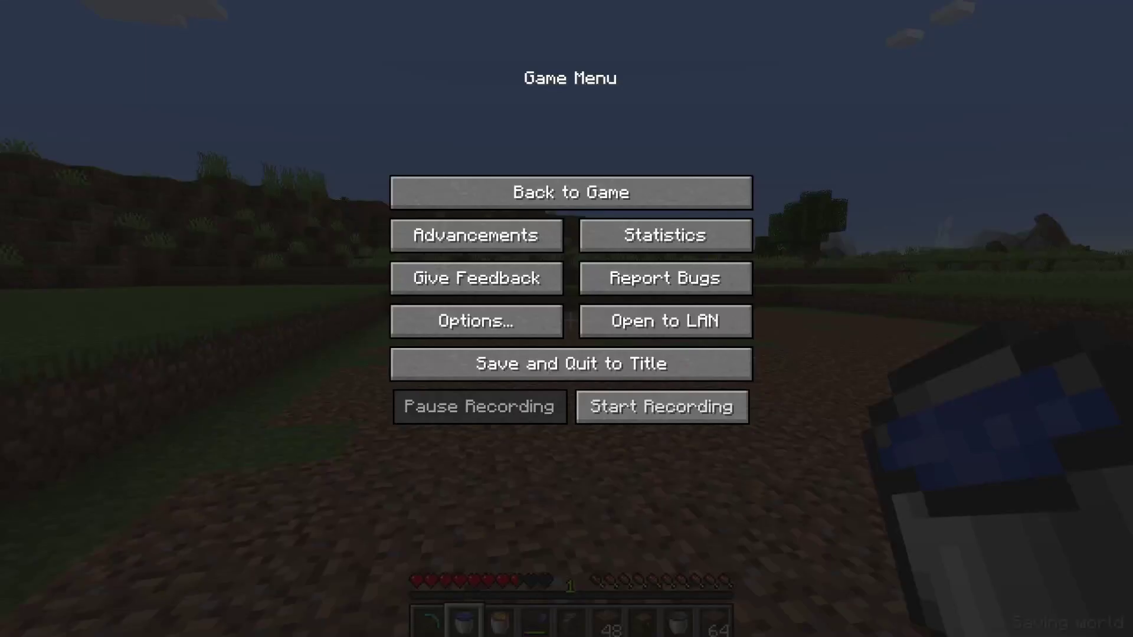
pyautogui.click(571, 363)
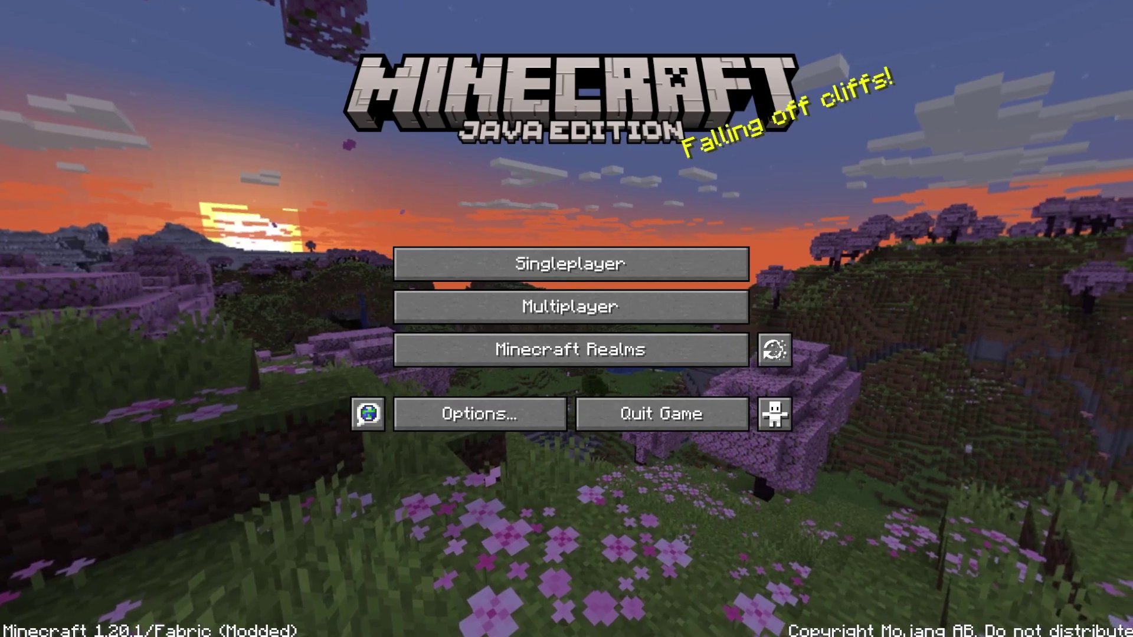
# Step: Open the Replay Viewer and load the replay 2023_08_06_12_52_08
pyautogui.click(774, 349)
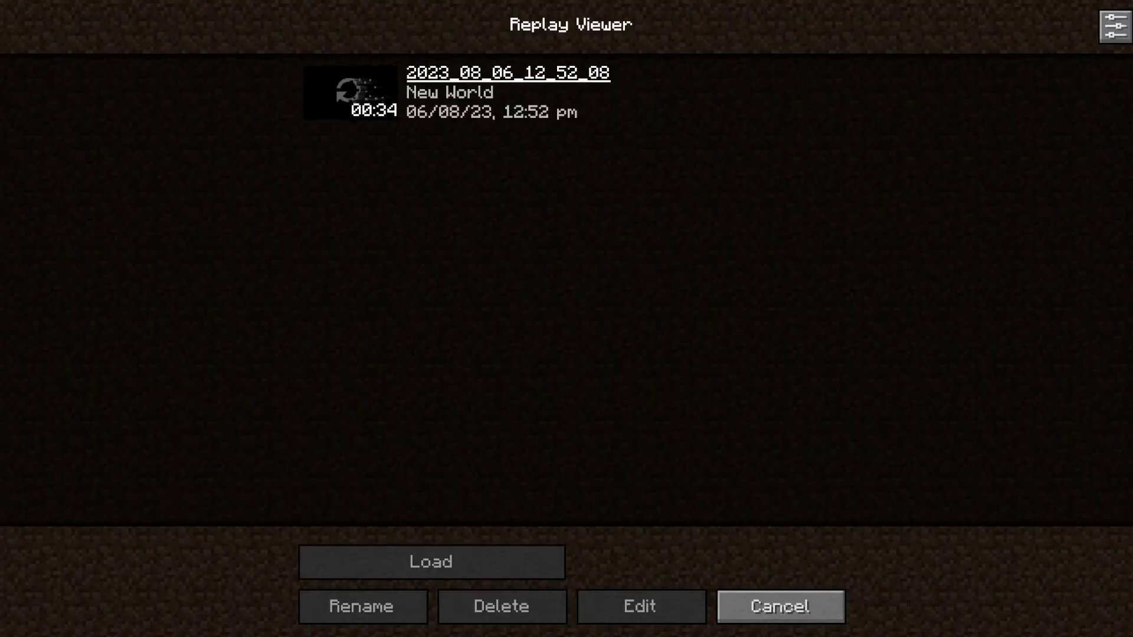
pyautogui.click(571, 92)
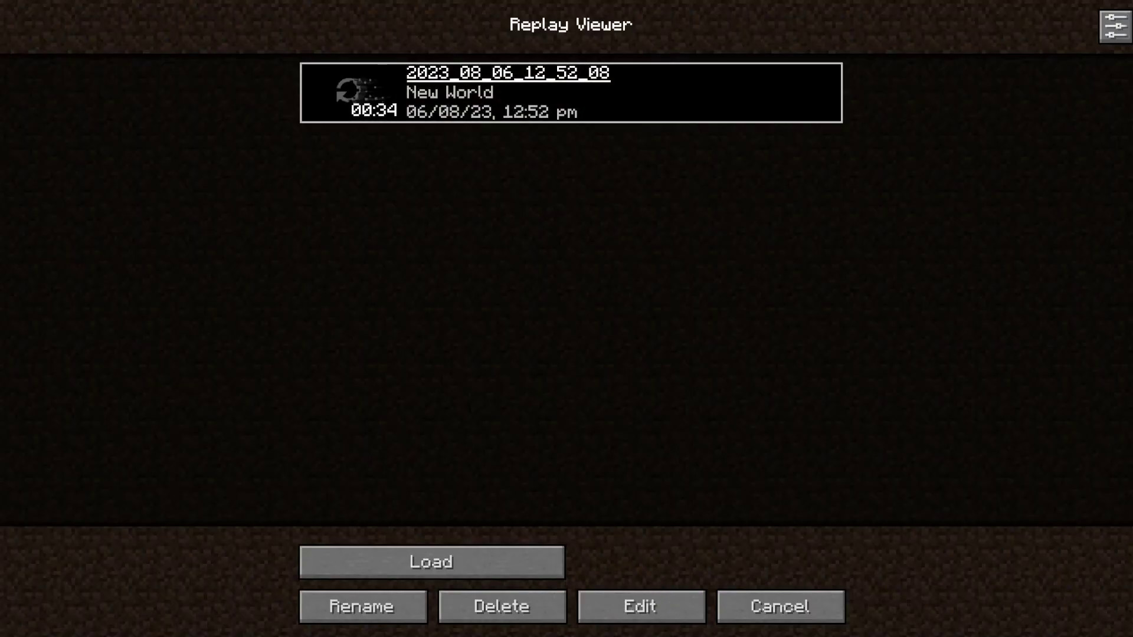
pyautogui.click(432, 561)
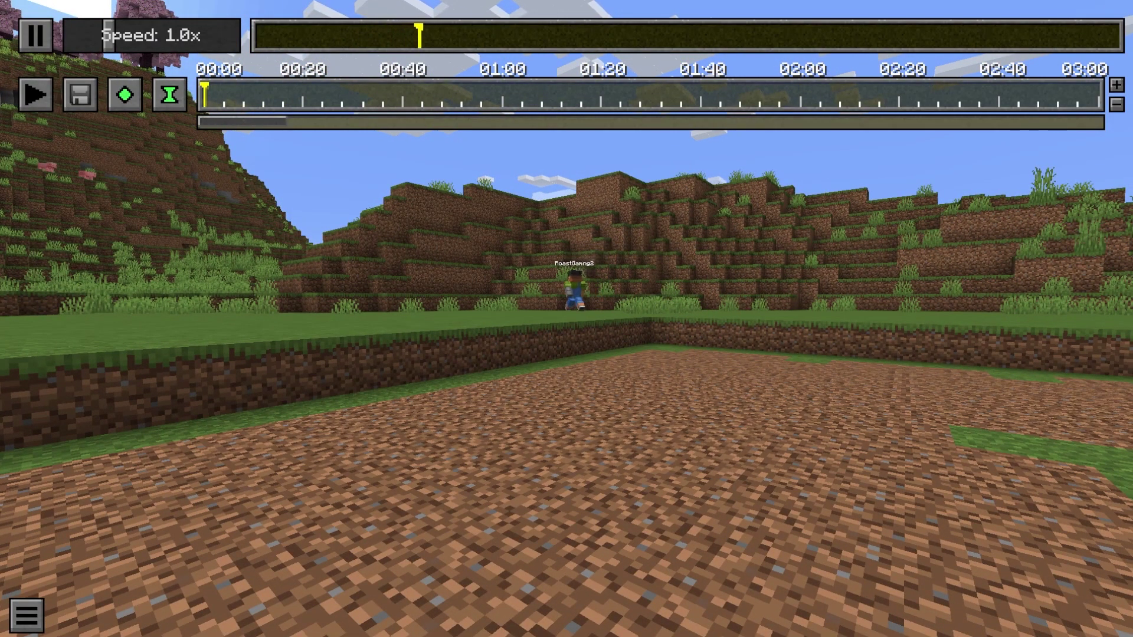
# Step: Fly the camera close to the recorded player and pause the replay about a third of the way through
pyautogui.press('w')
pyautogui.press('w')
pyautogui.press('space')
pyautogui.press('w')
pyautogui.press('t')
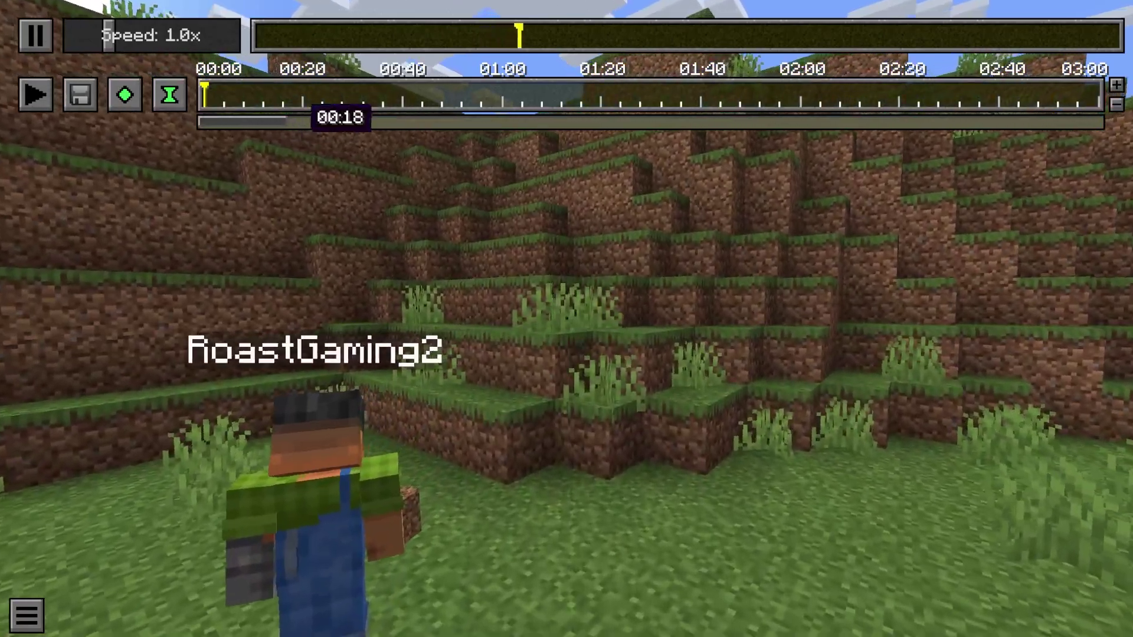
pyautogui.click(537, 29)
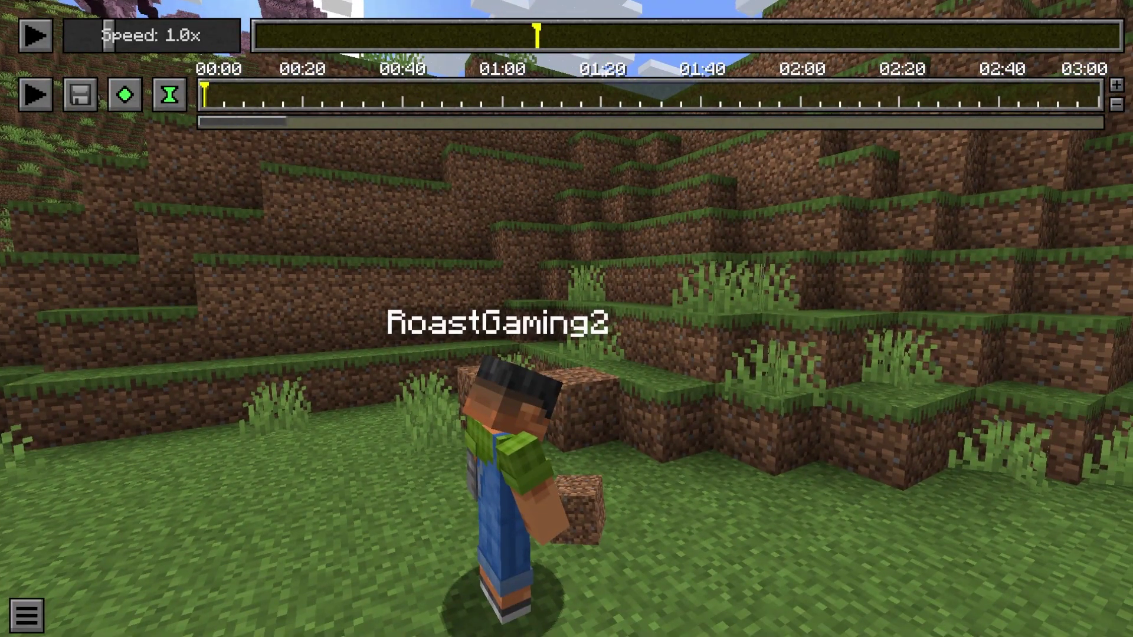
# Step: Add a position keyframe and a time keyframe at about 00:16 on the video timeline
pyautogui.moveTo(205, 98); pyautogui.dragTo(285, 97)
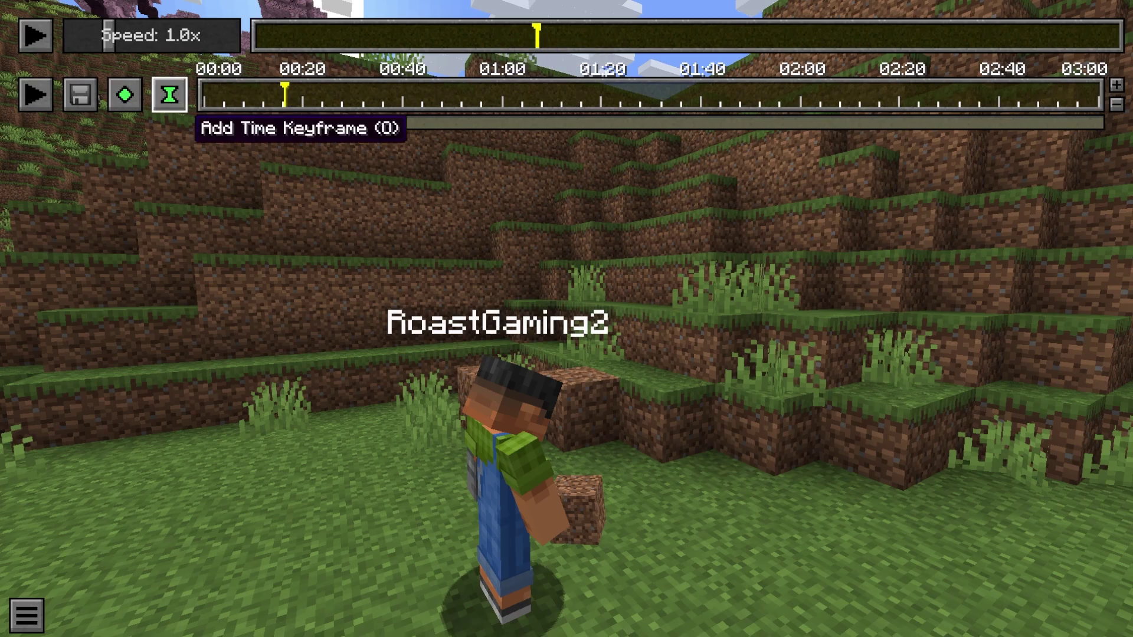
pyautogui.click(124, 94)
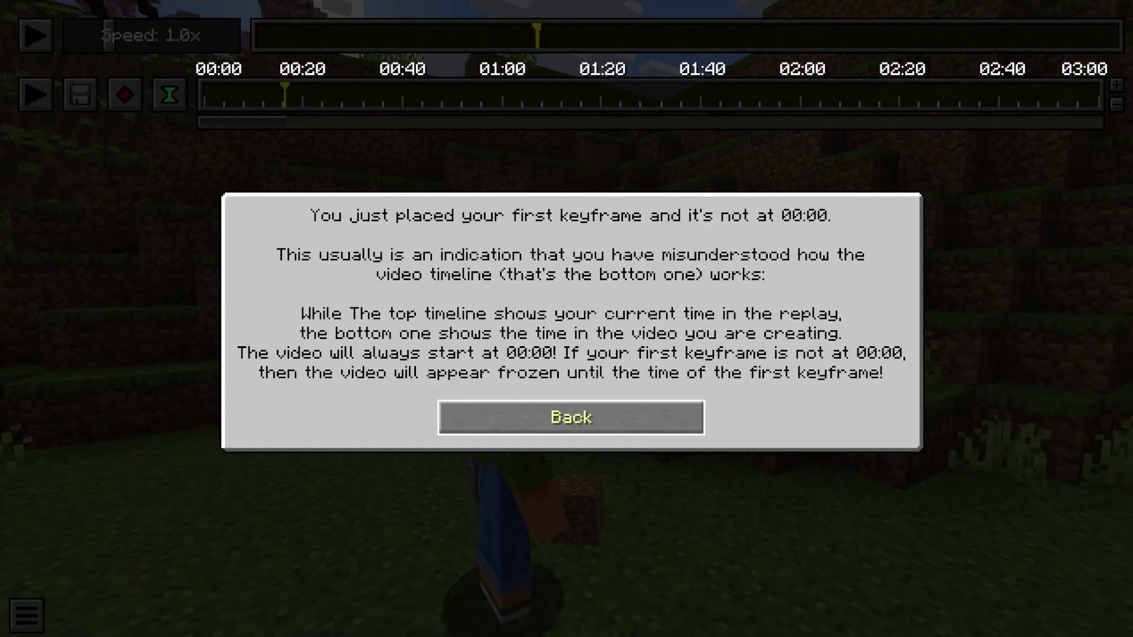
pyautogui.click(570, 417)
pyautogui.click(169, 95)
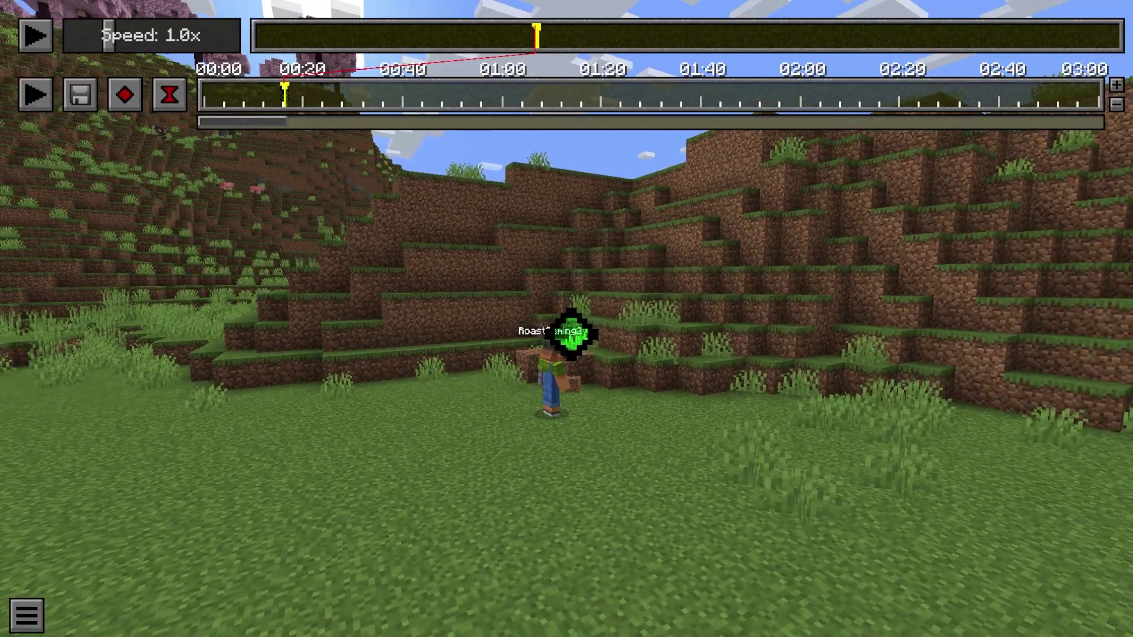
# Step: Fly the camera up and away from the player and add position and time keyframes at about 00:45
pyautogui.press('d')
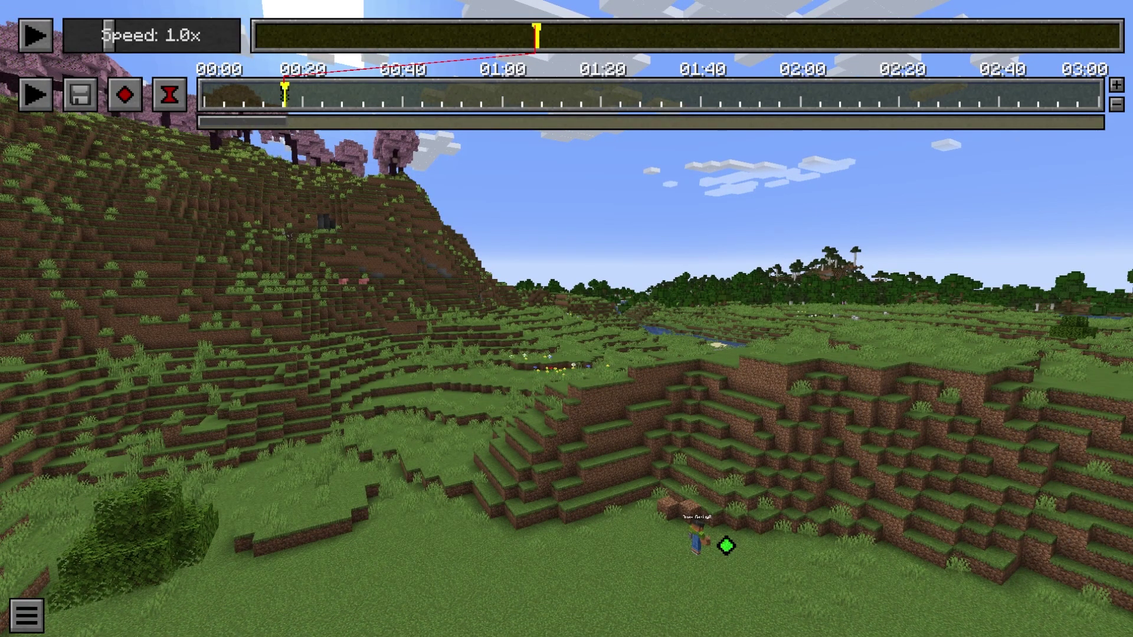
pyautogui.click(427, 94)
pyautogui.click(169, 94)
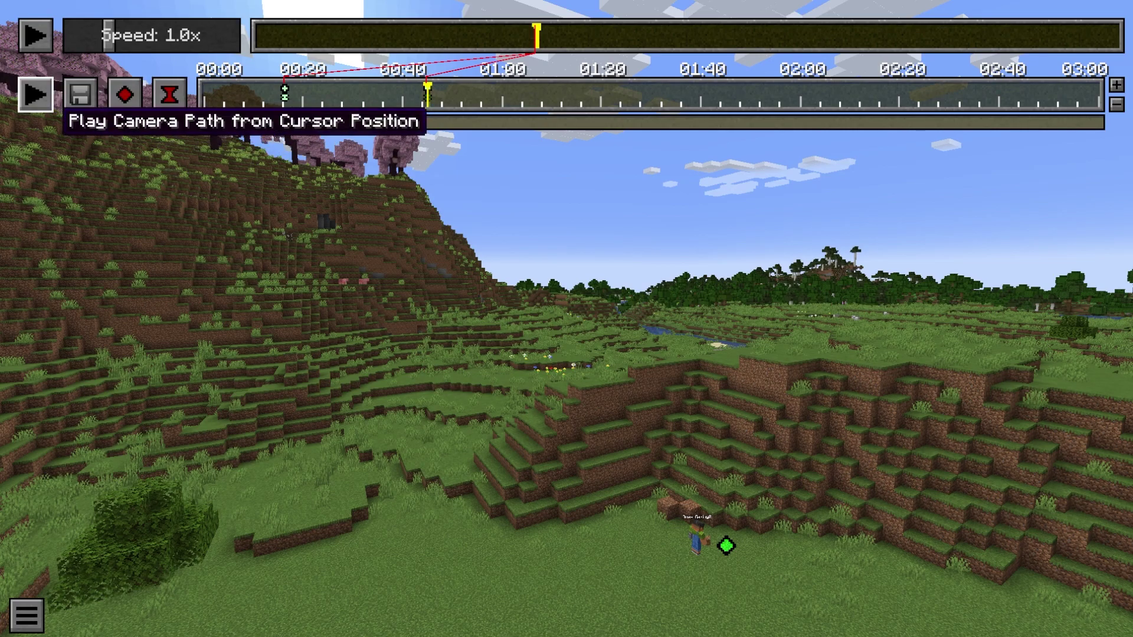
# Step: Play the camera path, and run the replay to its end at 3.75x speed
pyautogui.click(35, 95)
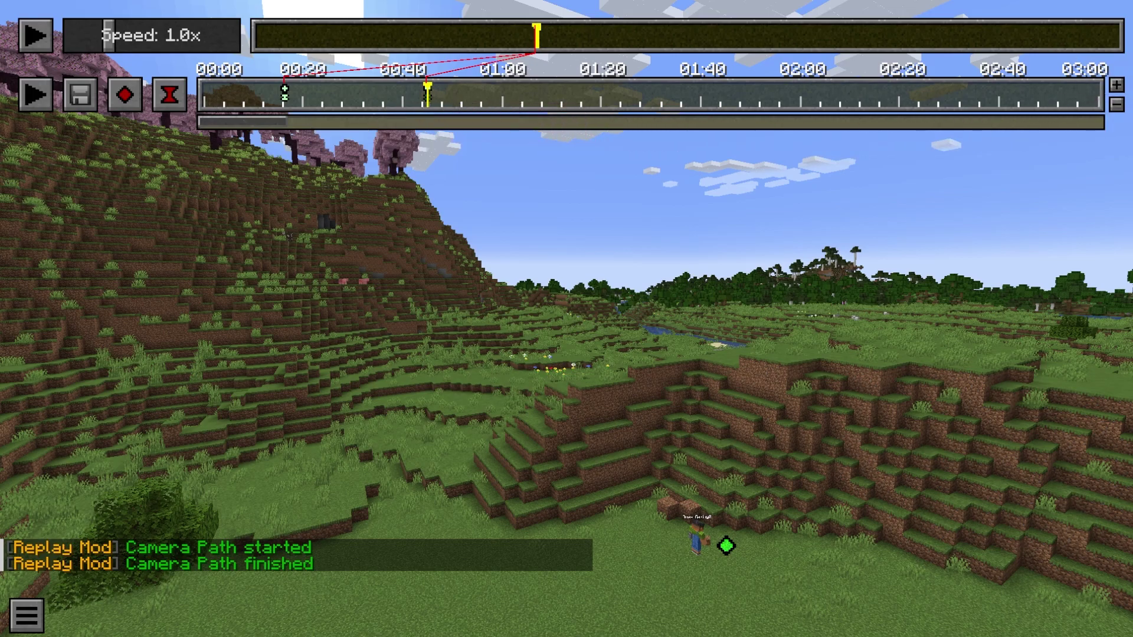
pyautogui.moveTo(109, 35); pyautogui.dragTo(156, 35)
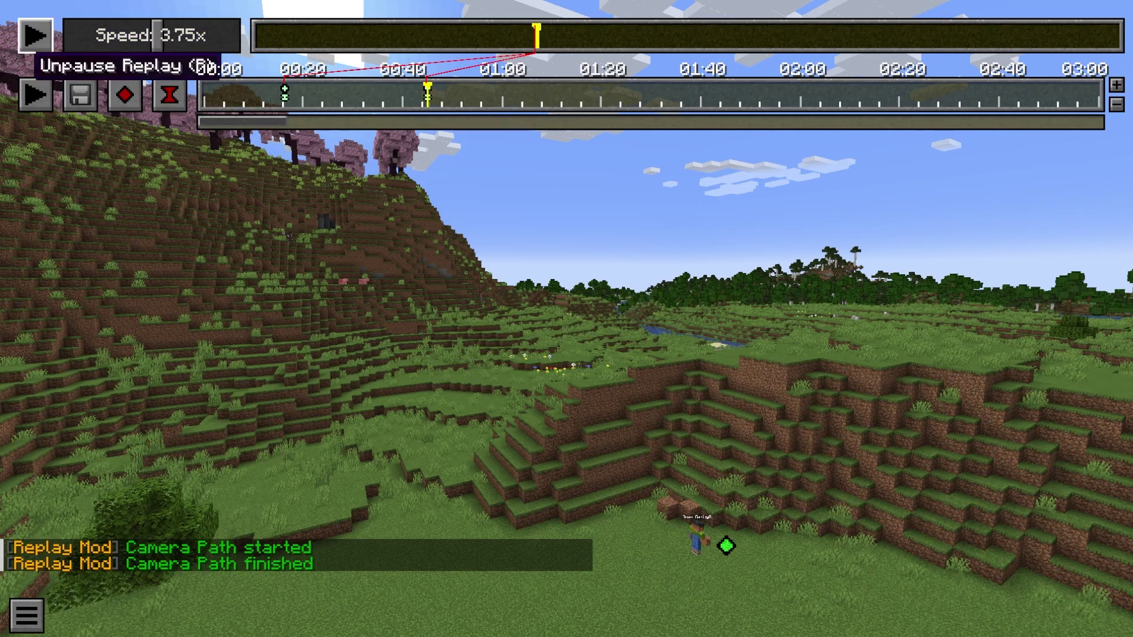
pyautogui.click(36, 35)
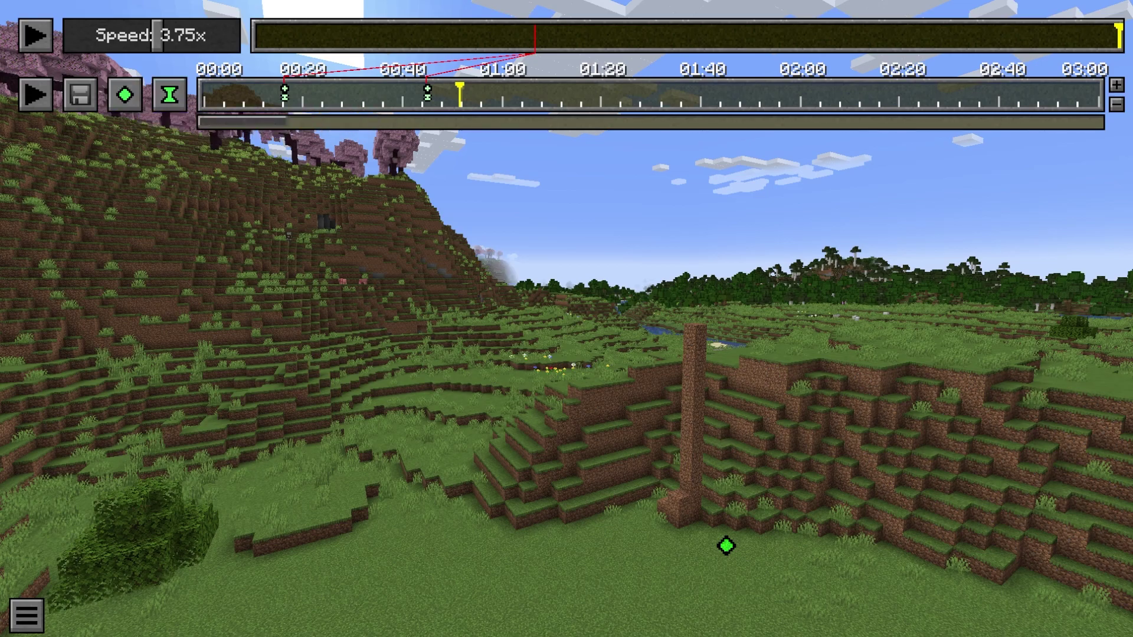
# Step: Open the video render settings for the camera path and set the bitrate to 25 mbps
pyautogui.click(80, 95)
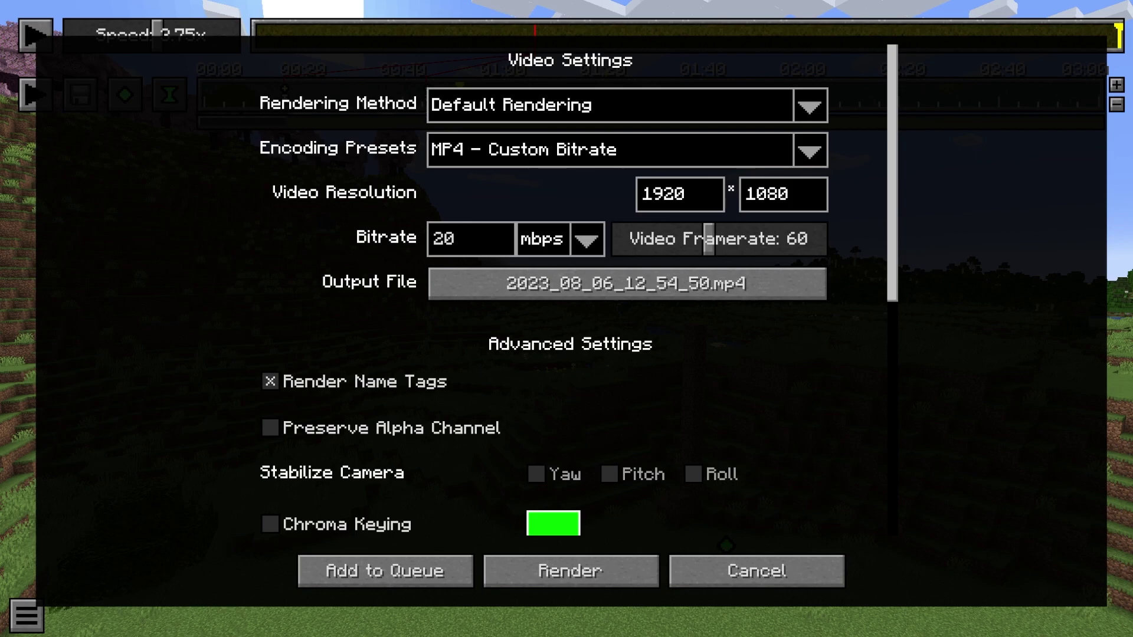
pyautogui.click(586, 240)
pyautogui.click(477, 239)
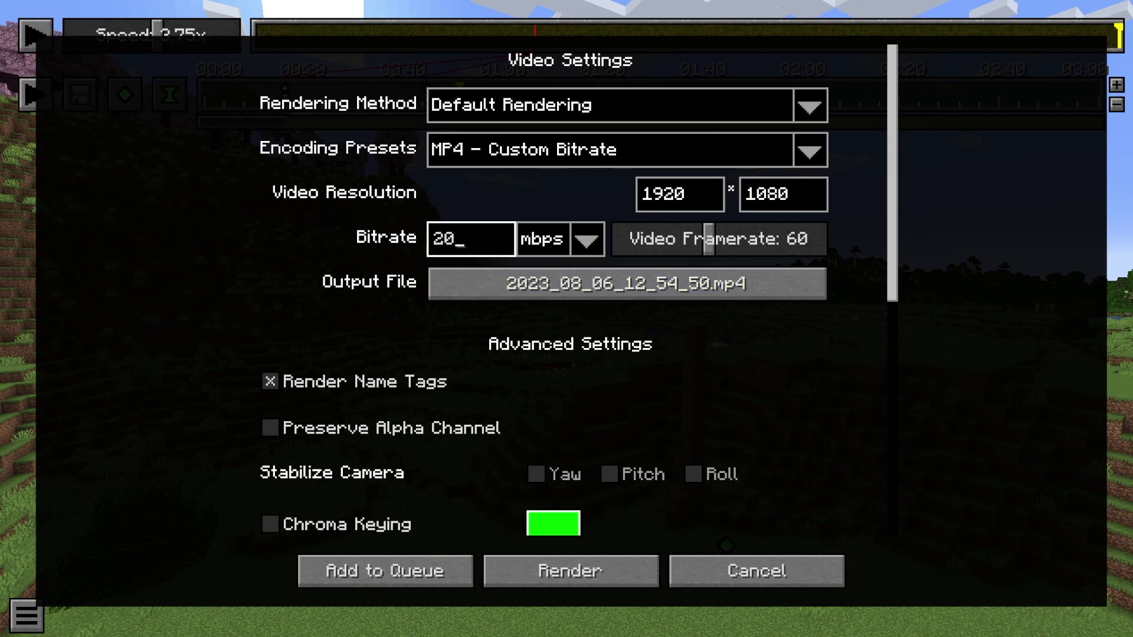
pyautogui.press('BackSpace')
pyautogui.press('BackSpace')
pyautogui.write('25')
# Step: Choose the MP4 - Custom Bitrate encoding preset and keep Default Rendering as the rendering method
pyautogui.click(809, 151)
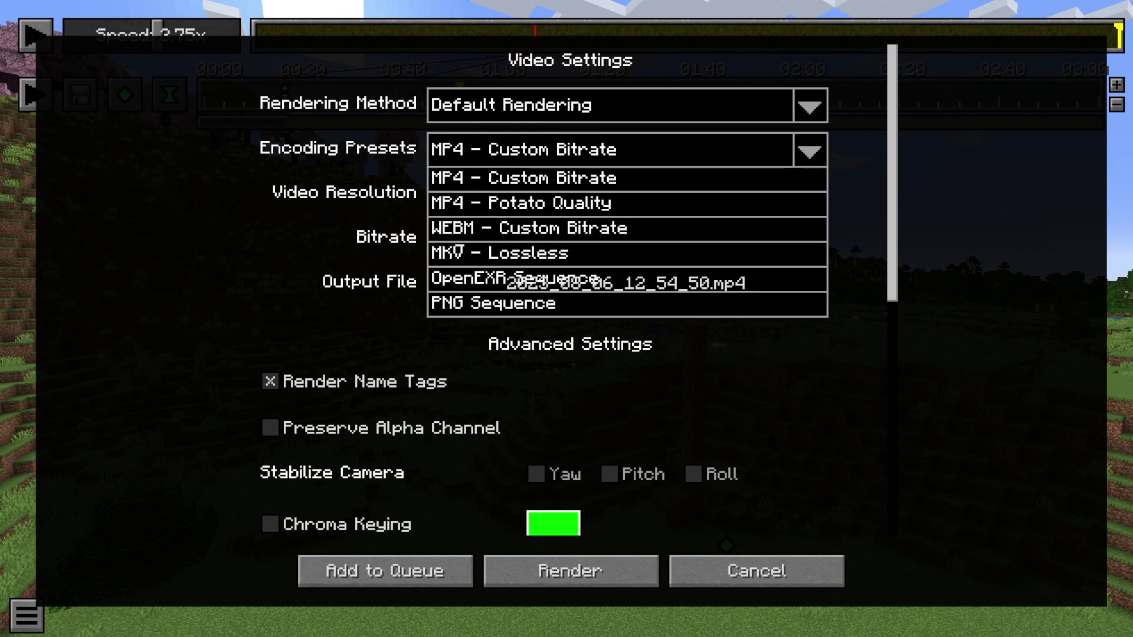
pyautogui.click(627, 178)
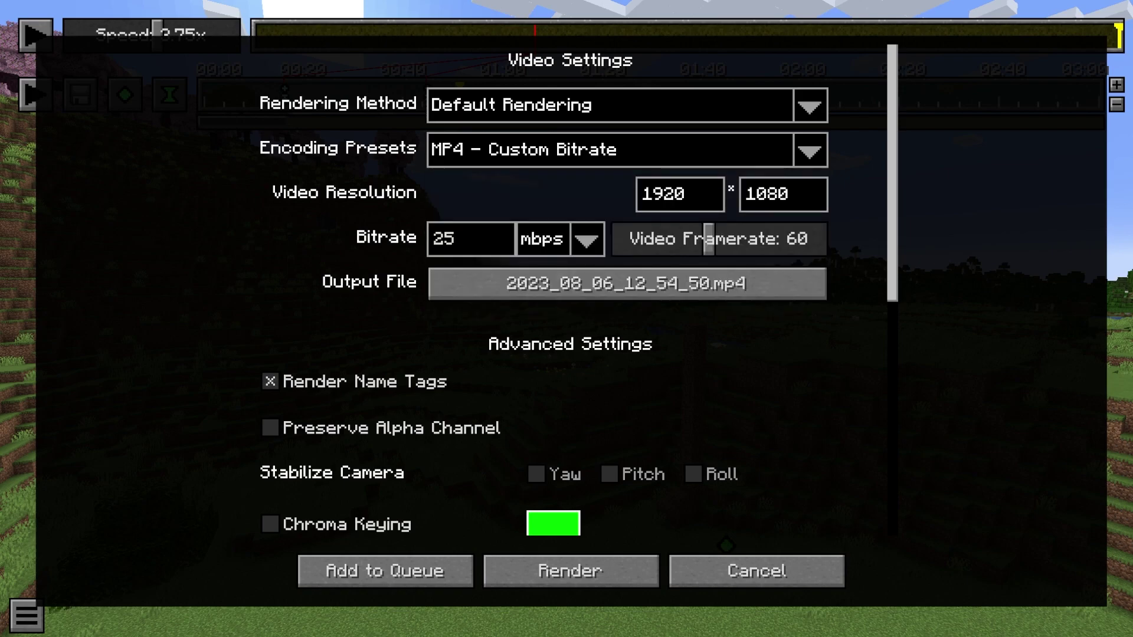
pyautogui.click(809, 106)
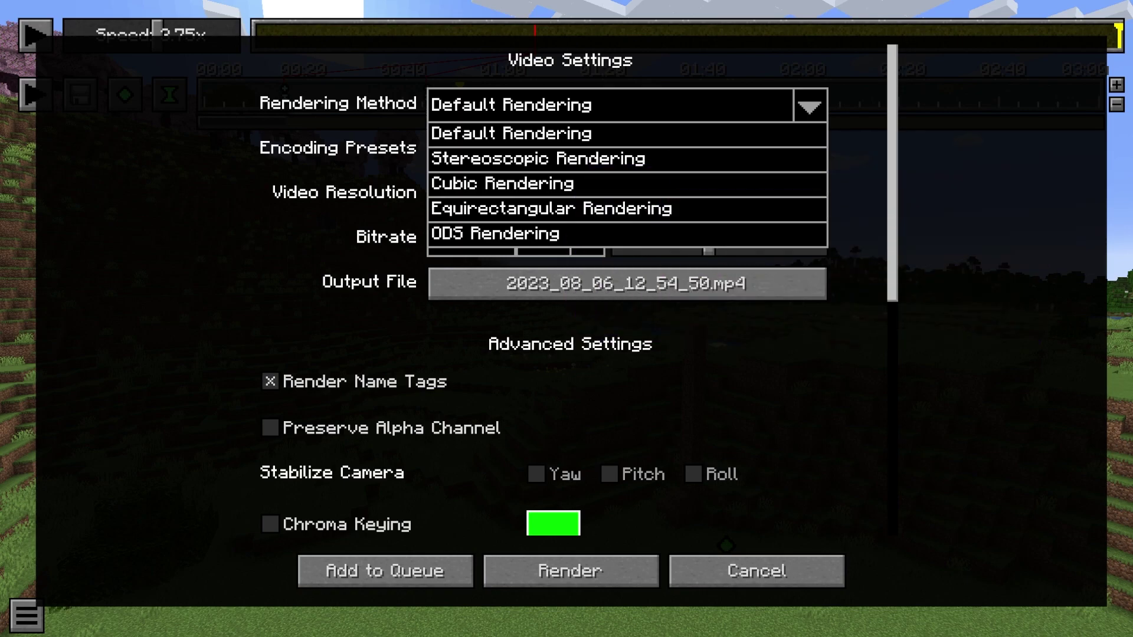
pyautogui.click(697, 107)
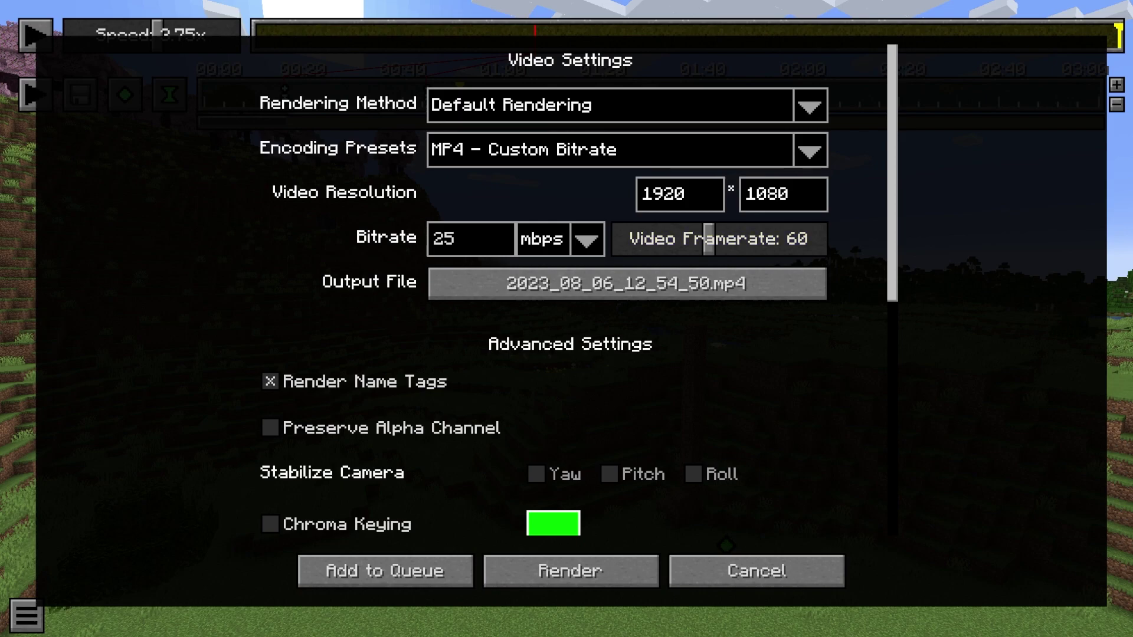
# Step: Turn off Render Name Tags in the advanced render settings
pyautogui.scroll(-3, 627, 283)
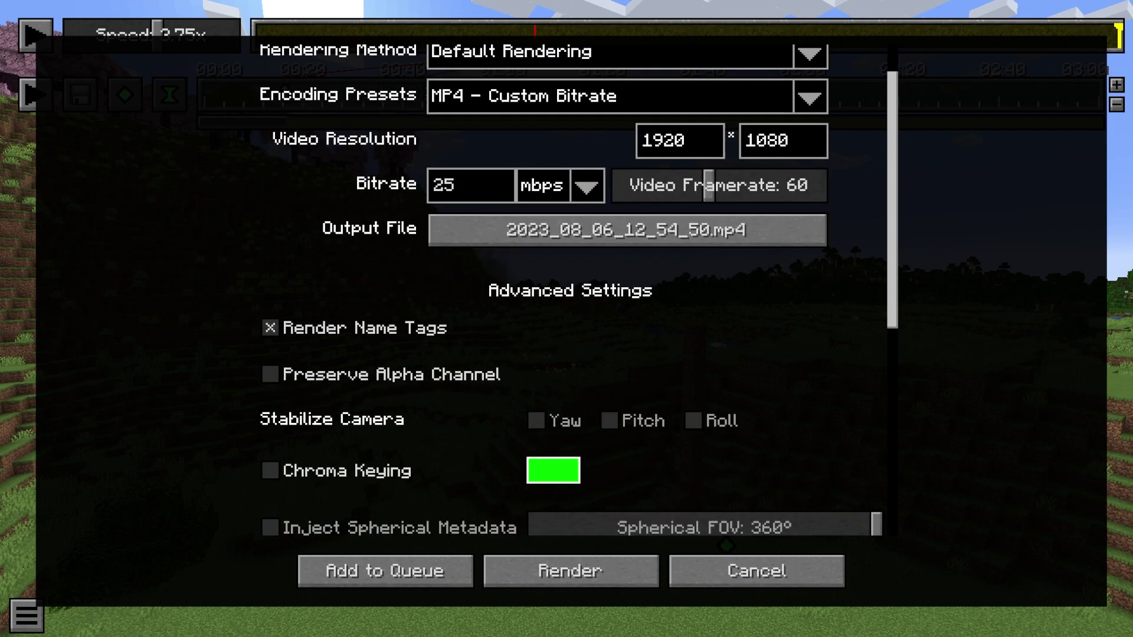
pyautogui.click(271, 328)
pyautogui.scroll(-3, 570, 289)
pyautogui.scroll(-6, 569, 289)
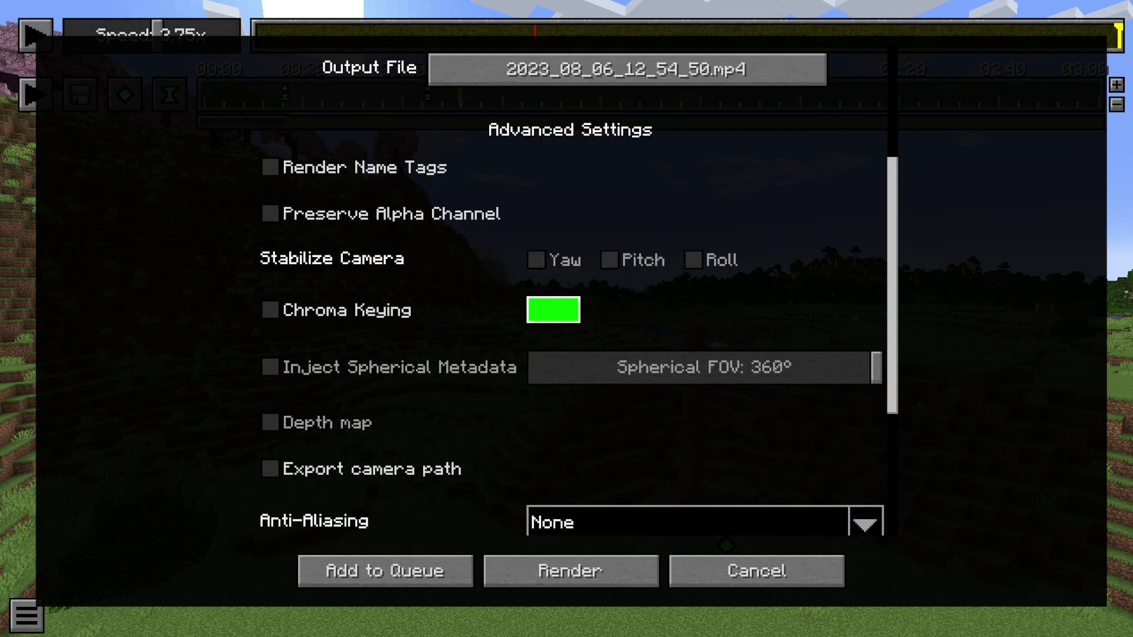
# Step: Try to render the camera path with the chosen video settings
pyautogui.scroll(-4, 569, 289)
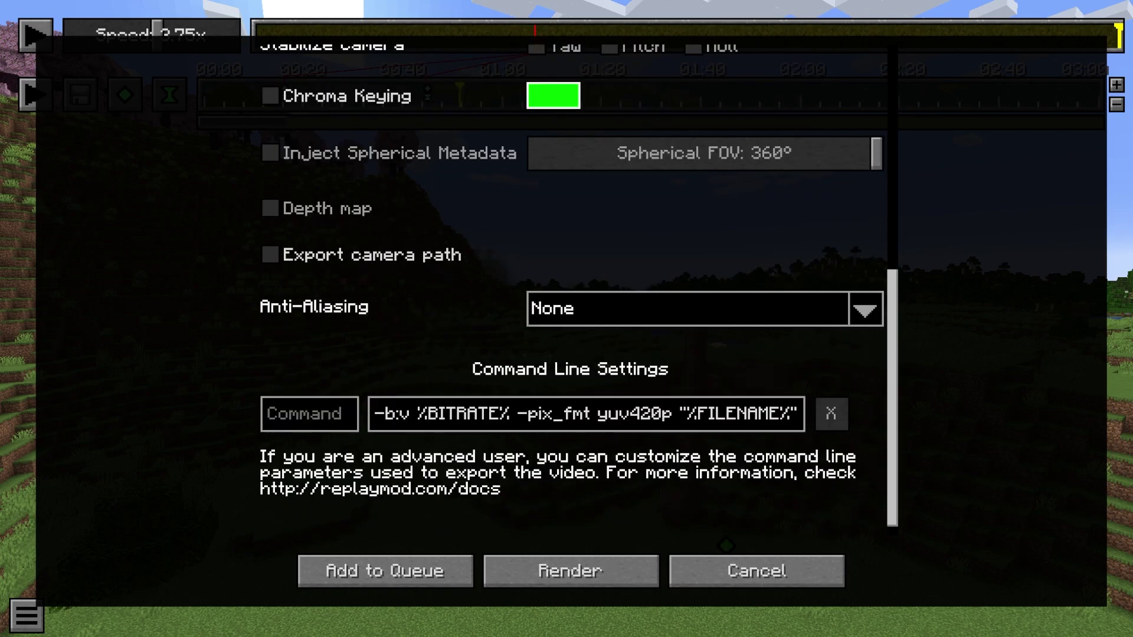
pyautogui.click(310, 414)
pyautogui.click(331, 457)
pyautogui.click(571, 570)
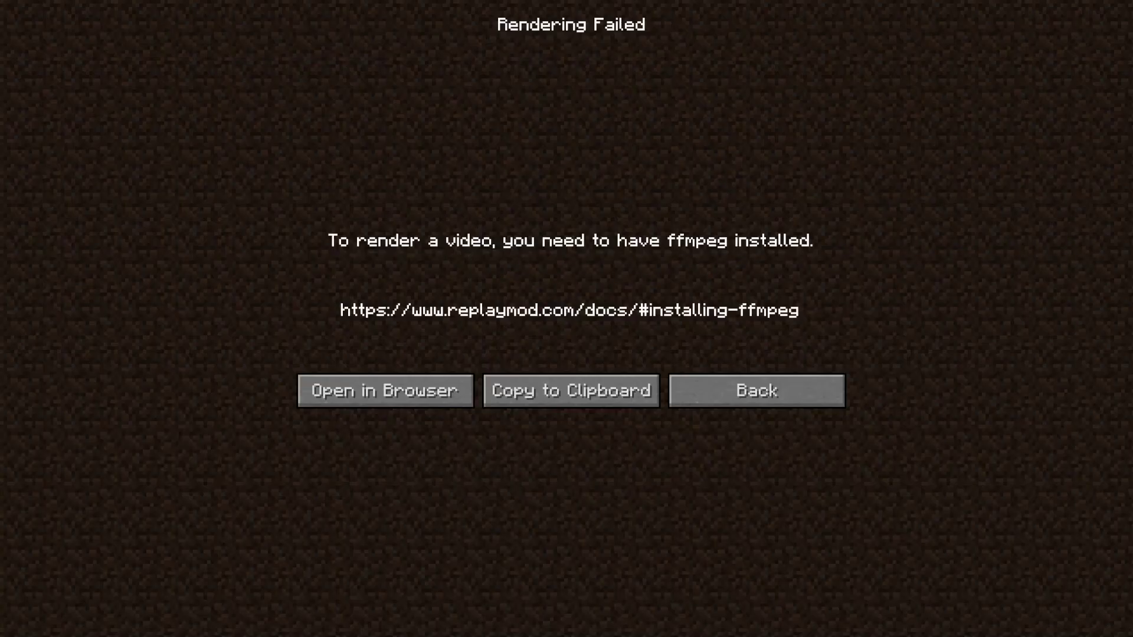
pyautogui.press('Escape')
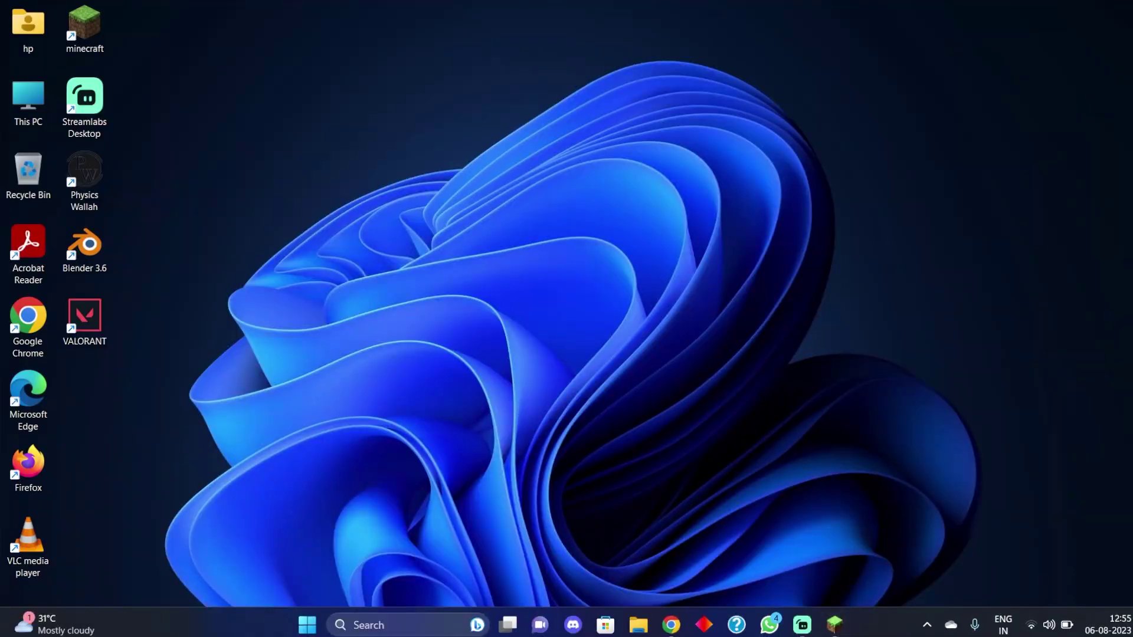
# Step: Switch to Chrome, reopen the recently closed Minecraft Replay Mod documentation page, and close the Fabric API tab
pyautogui.click(671, 624)
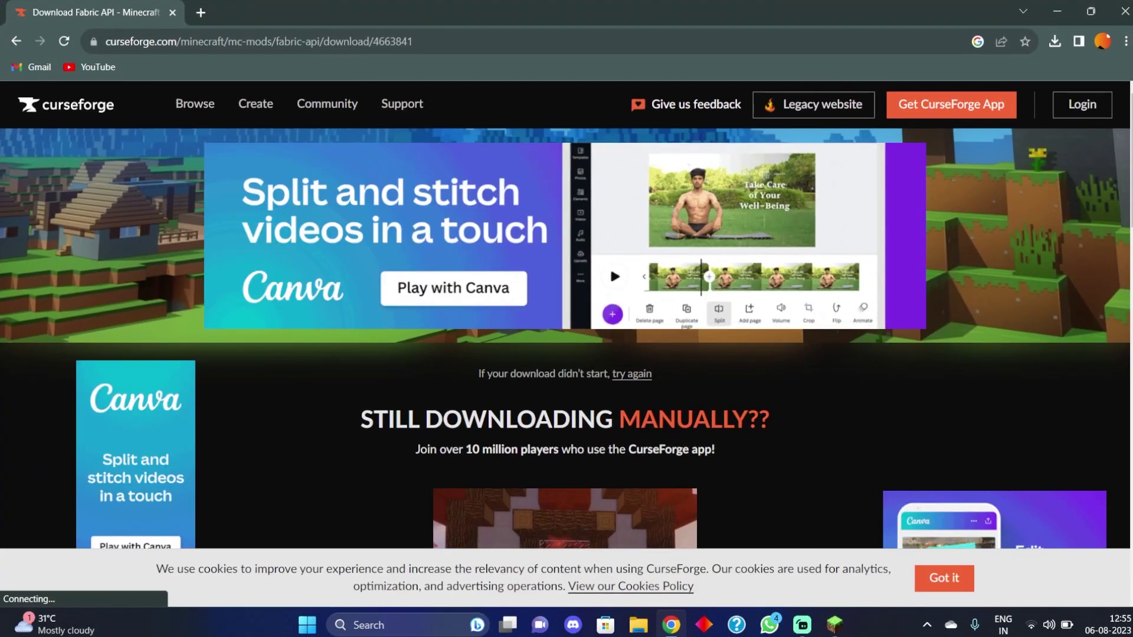
pyautogui.click(1126, 41)
pyautogui.moveTo(979, 126)
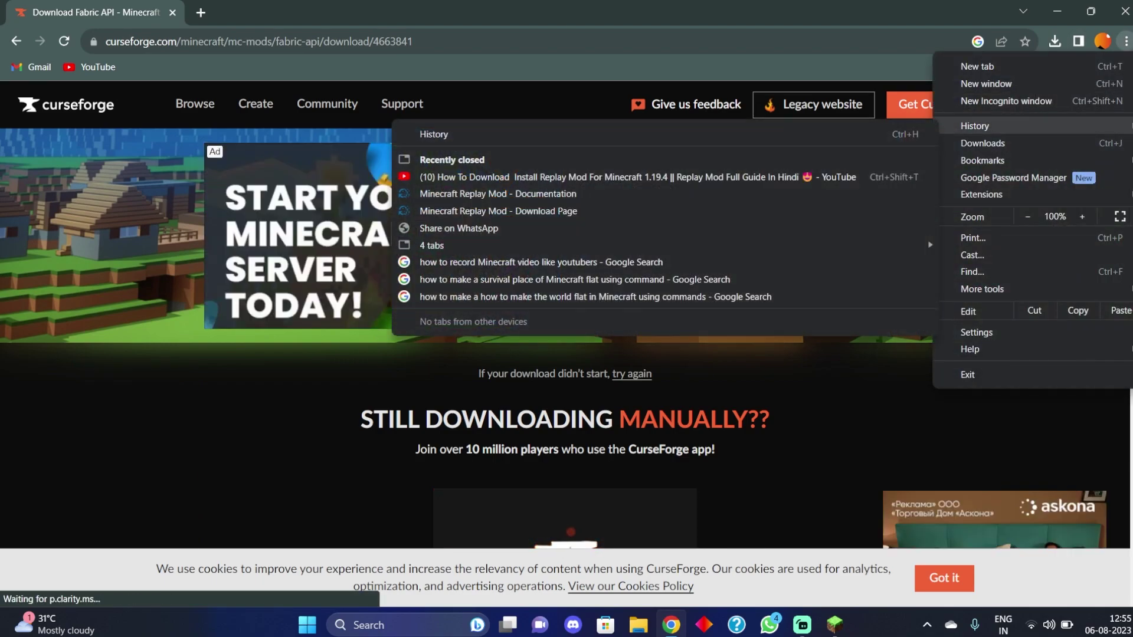
pyautogui.press('Down')
pyautogui.press('Right')
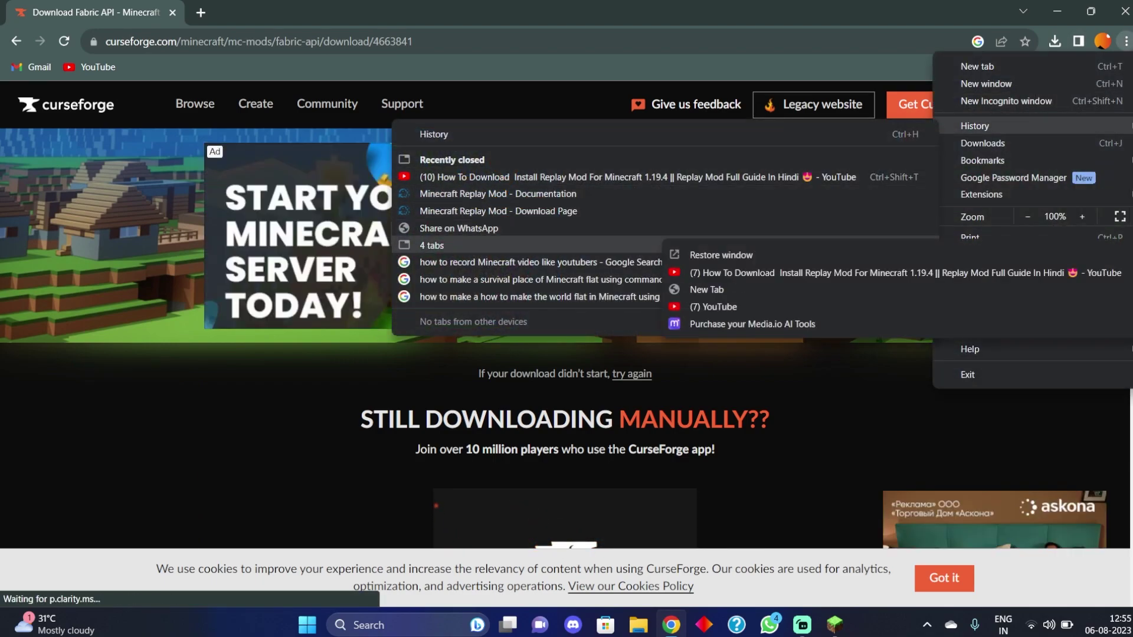
pyautogui.press('Left')
pyautogui.press('Up')
pyautogui.press('Up')
pyautogui.press('Up')
pyautogui.press('Down')
pyautogui.press('Up')
pyautogui.press('Return')
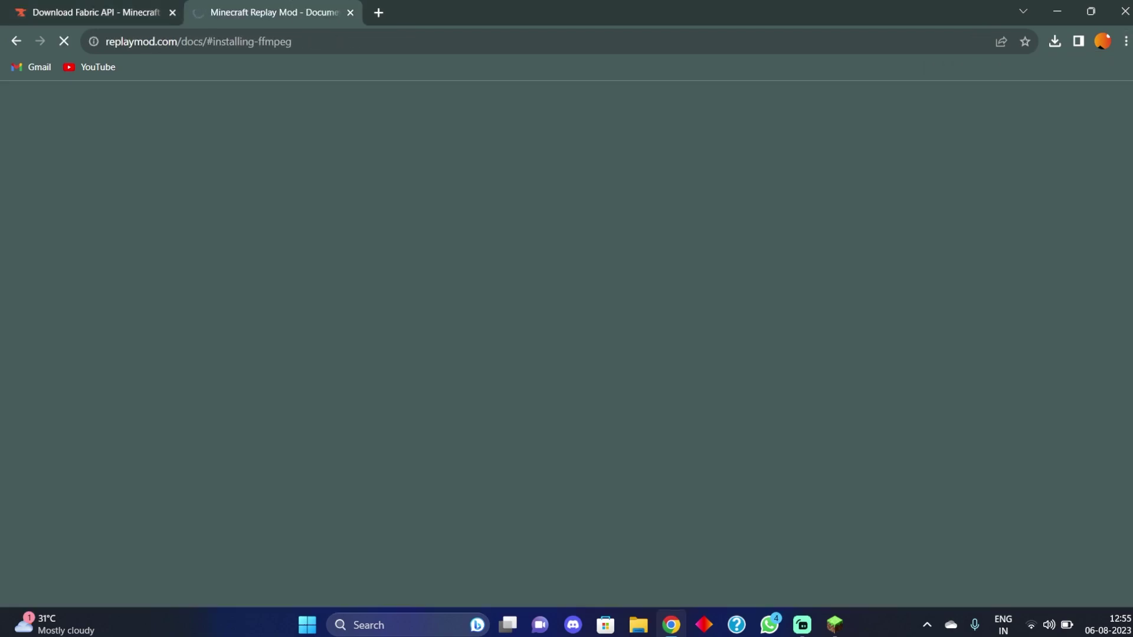
pyautogui.moveTo(298, 41); pyautogui.dragTo(108, 41)
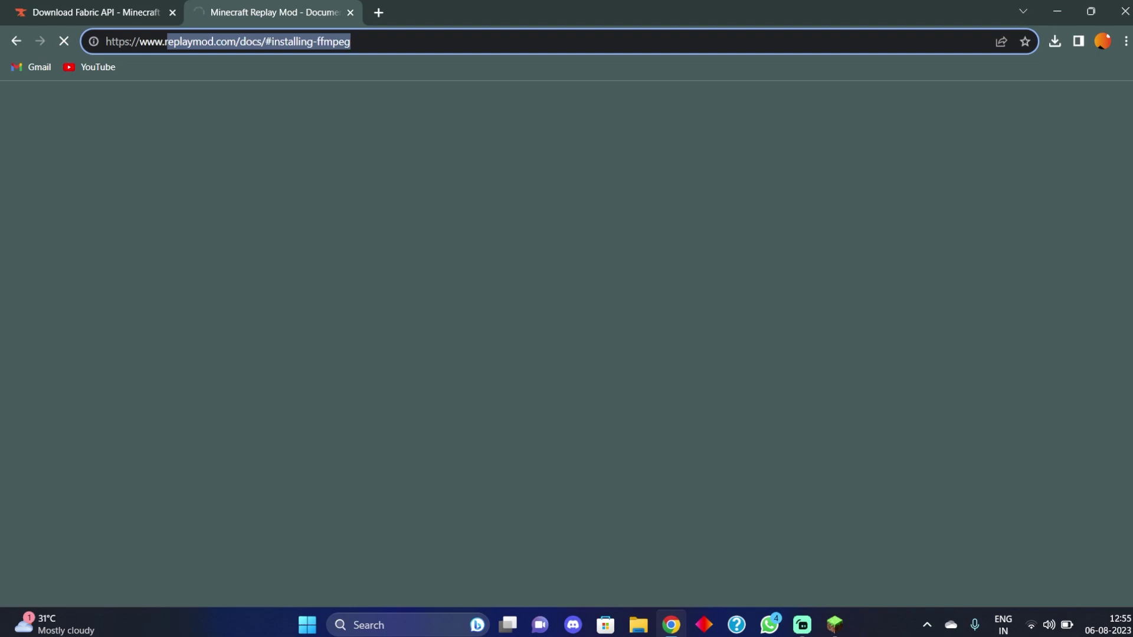
pyautogui.click(172, 13)
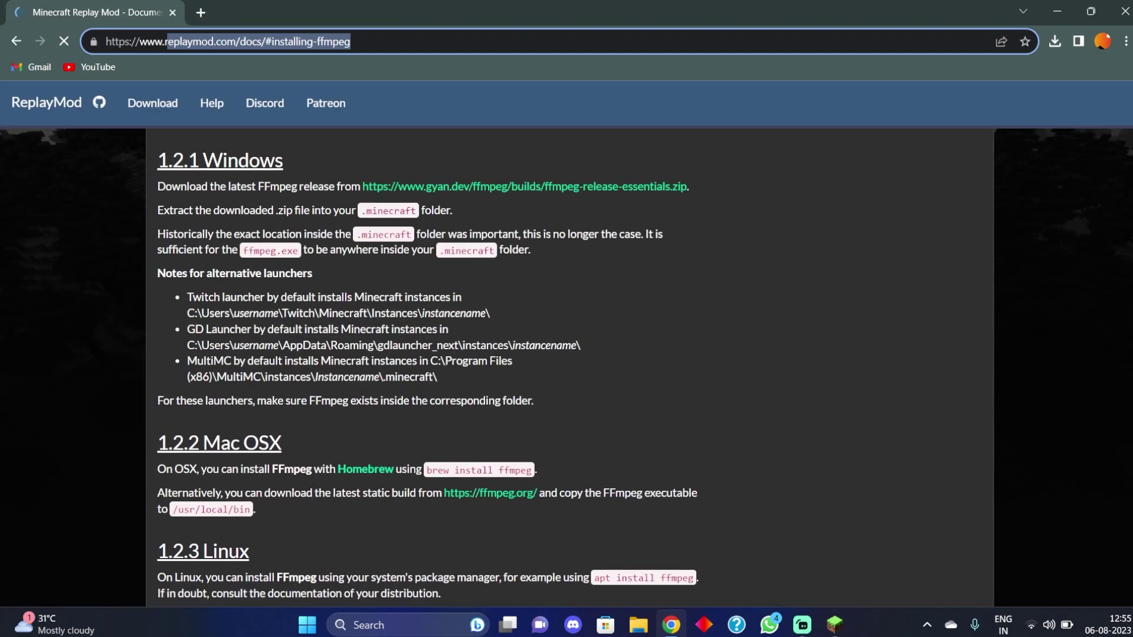
# Step: Download ffmpeg-release-essentials.zip from the Windows section of the FFmpeg installation instructions
pyautogui.scroll(-1, 566, 260)
pyautogui.scroll(3, 567, 260)
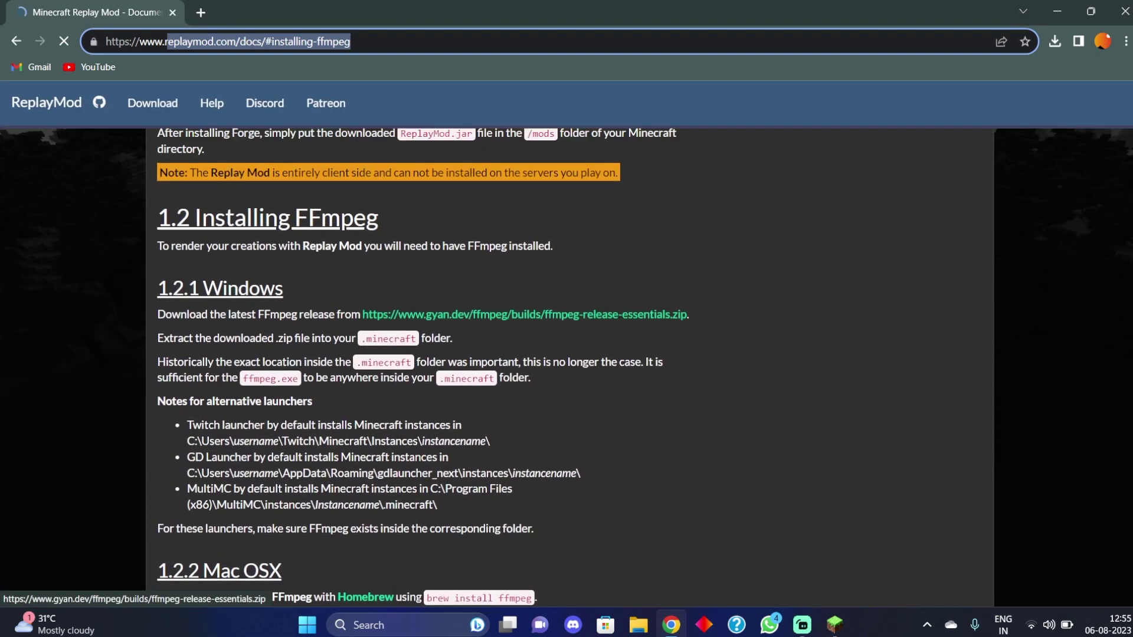
pyautogui.scroll(17, 566, 366)
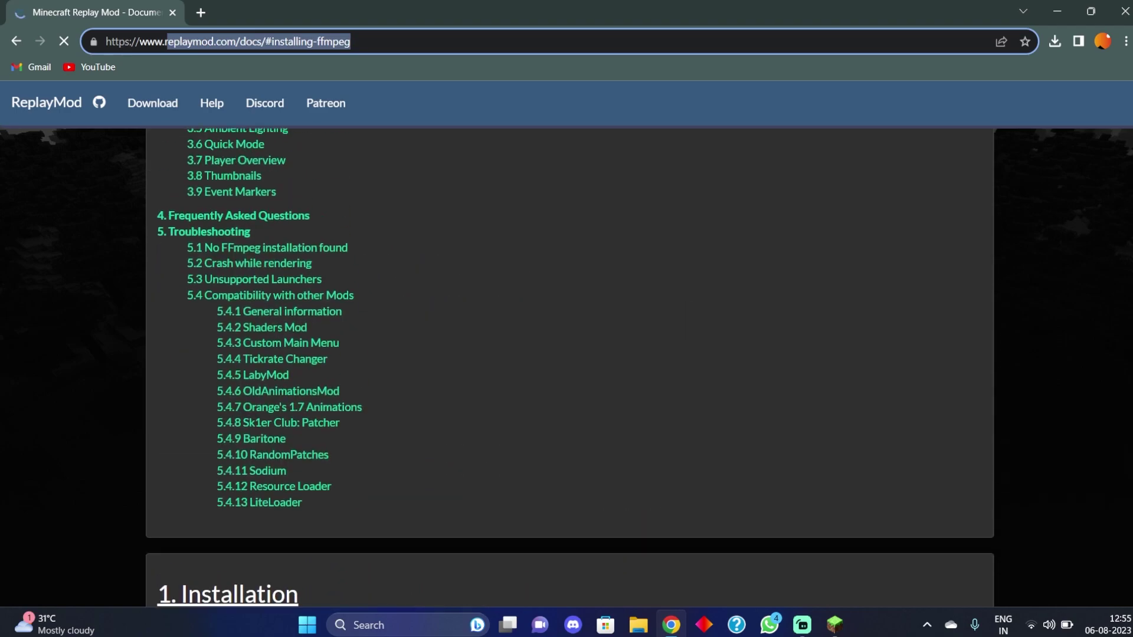
pyautogui.scroll(9, 254, 366)
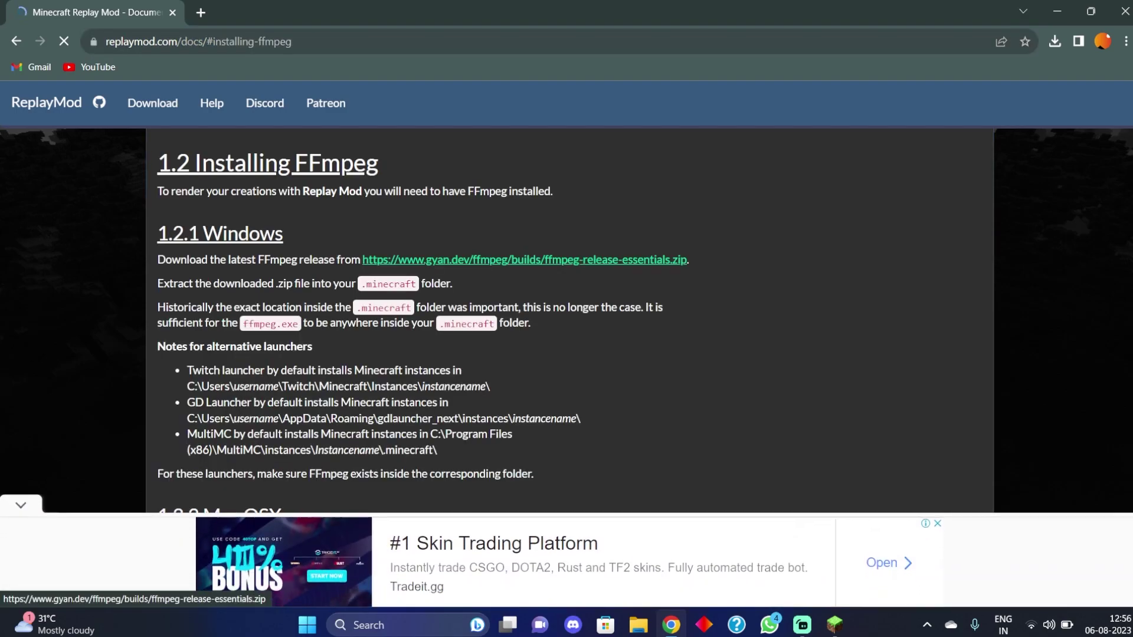
pyautogui.click(524, 260)
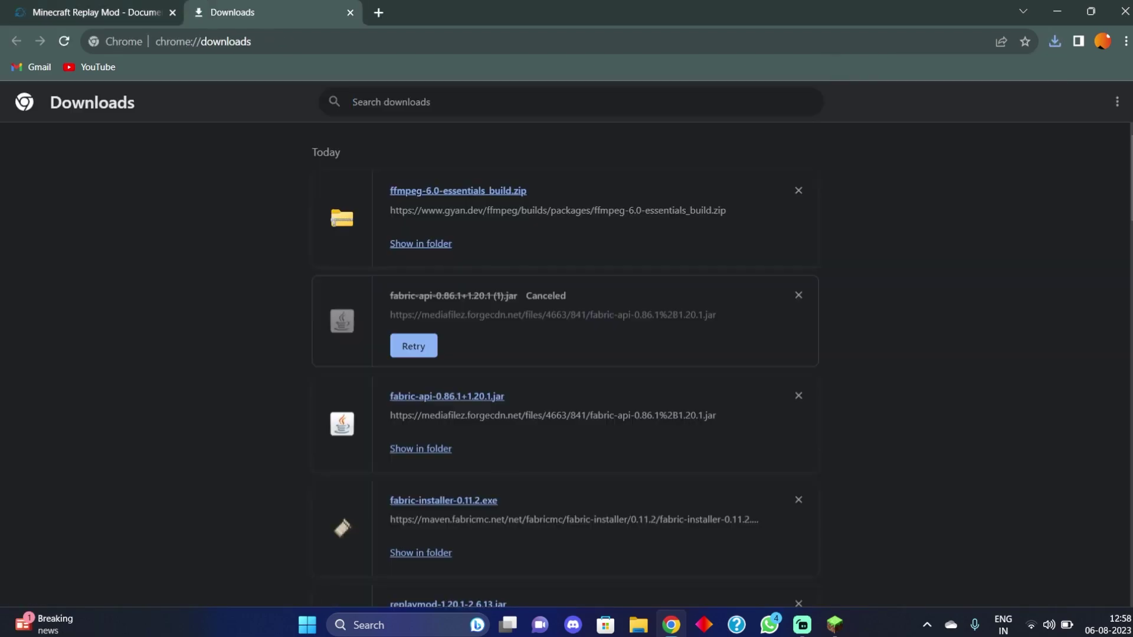
# Step: Show the downloaded ffmpeg-6.0-essentials_build.zip in its folder and examine the archive's contents
pyautogui.click(421, 244)
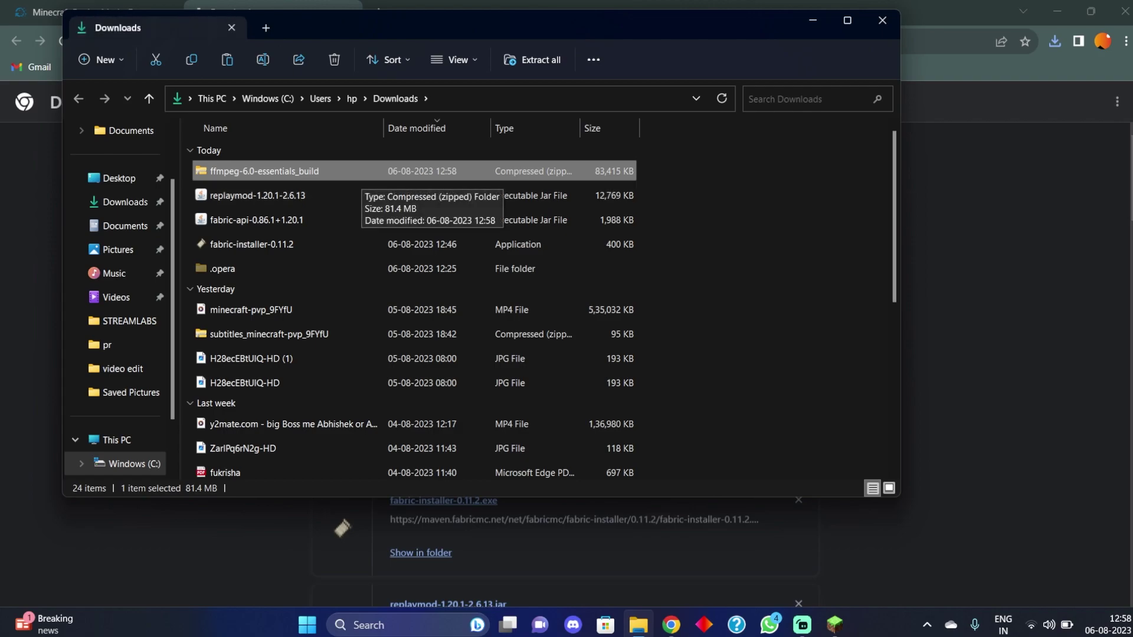
pyautogui.press('Return')
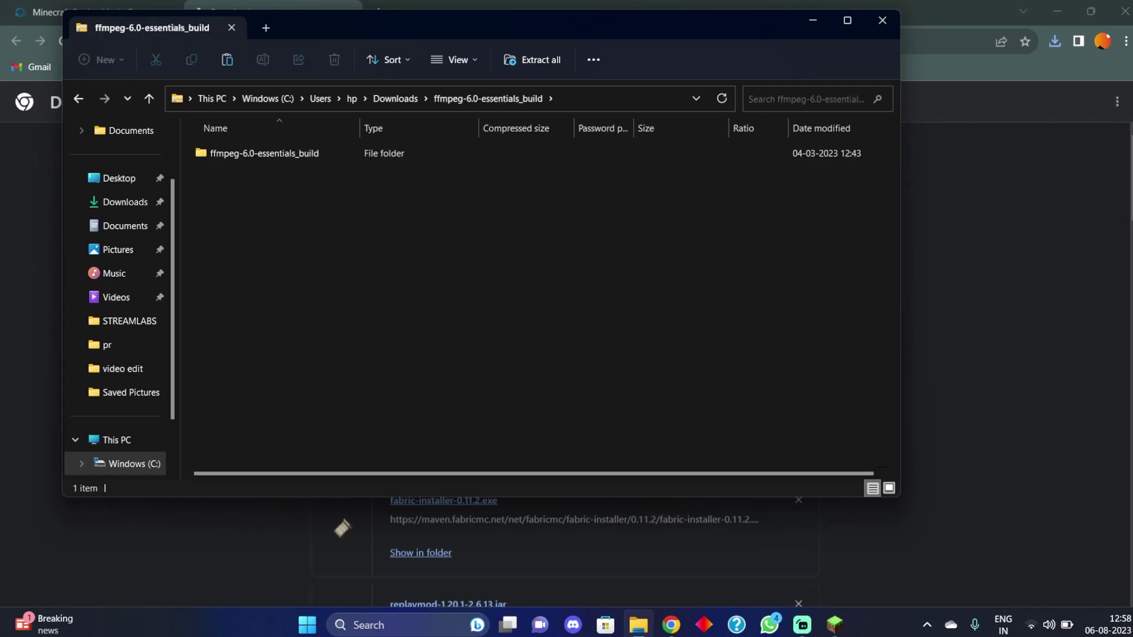
pyautogui.click(265, 153)
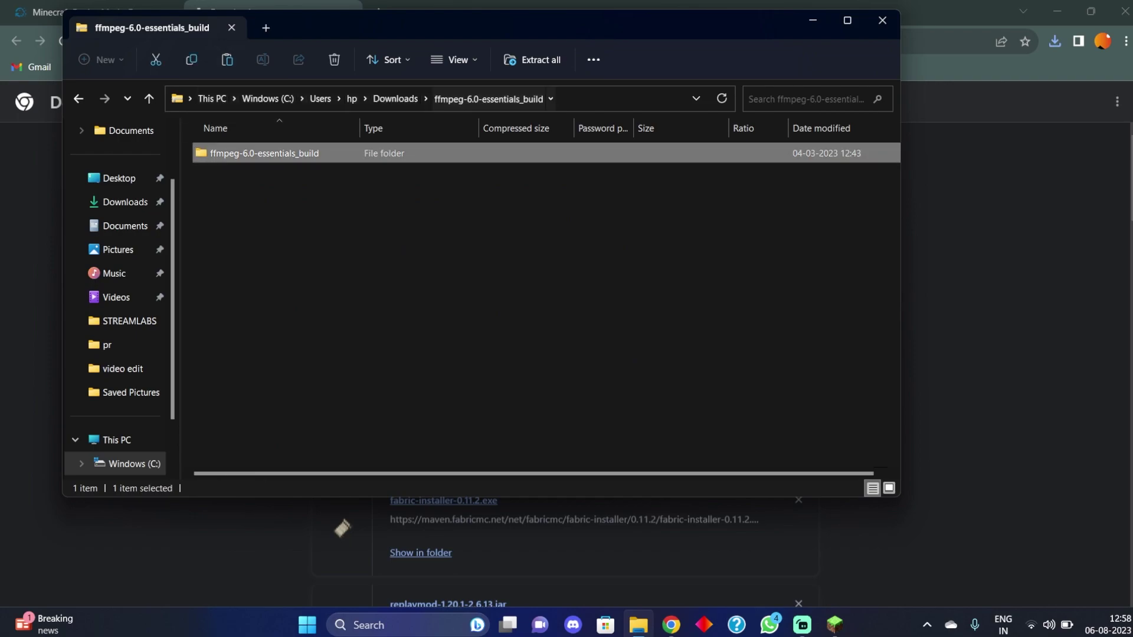
pyautogui.click(488, 99)
pyautogui.click(395, 99)
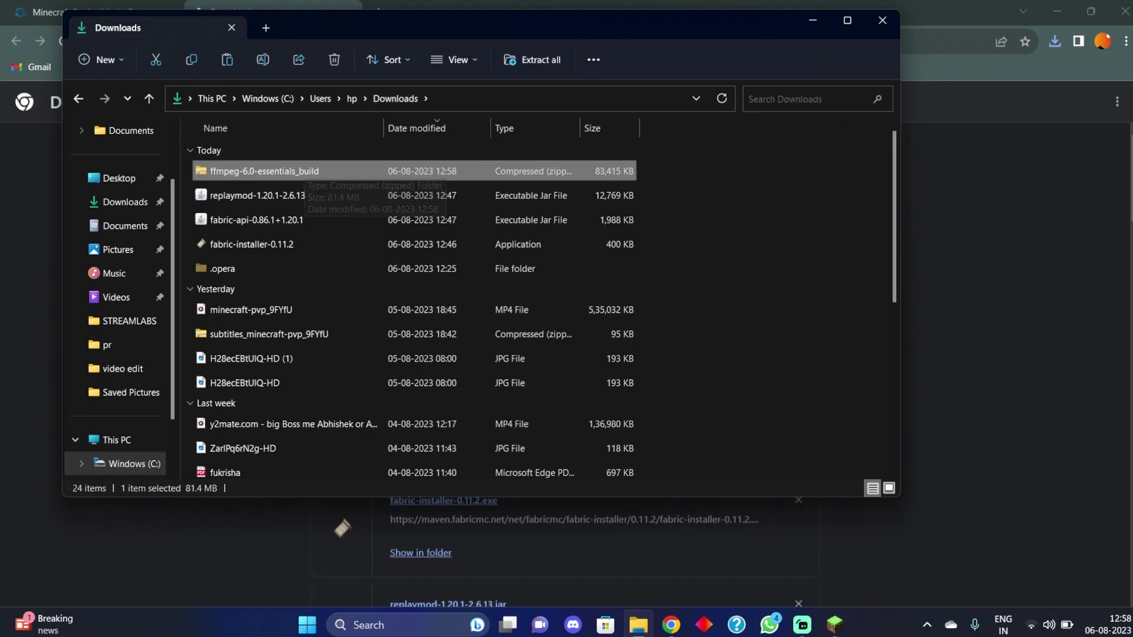
# Step: Start extracting ffmpeg-6.0-essentials_build.zip and browse for a destination folder, looking into AppData
pyautogui.rightClick(290, 171)
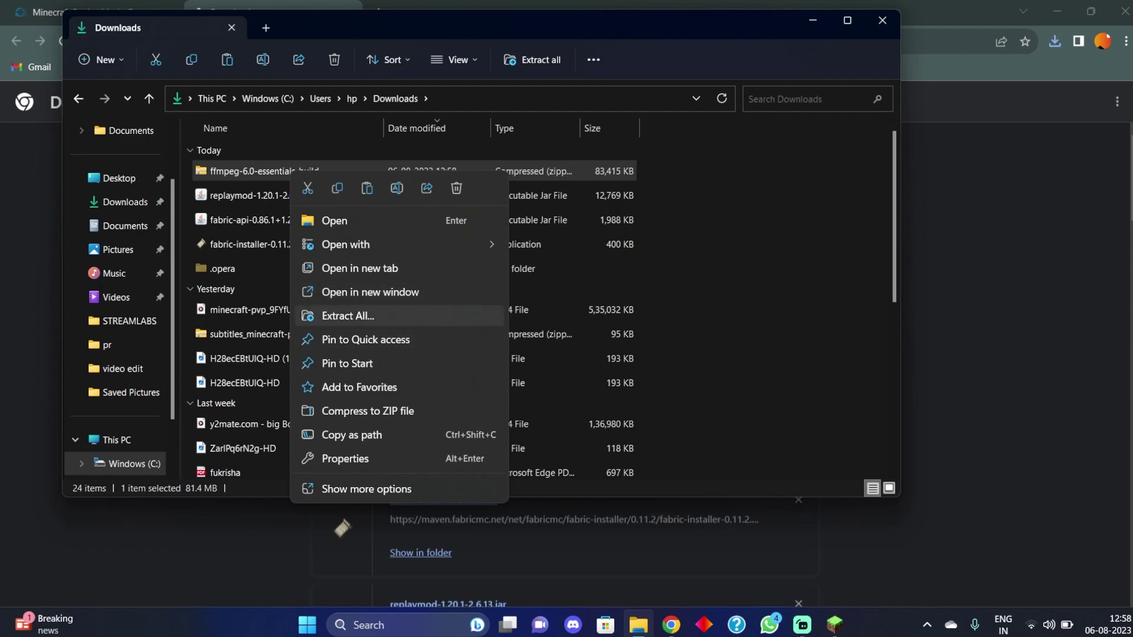
pyautogui.click(348, 316)
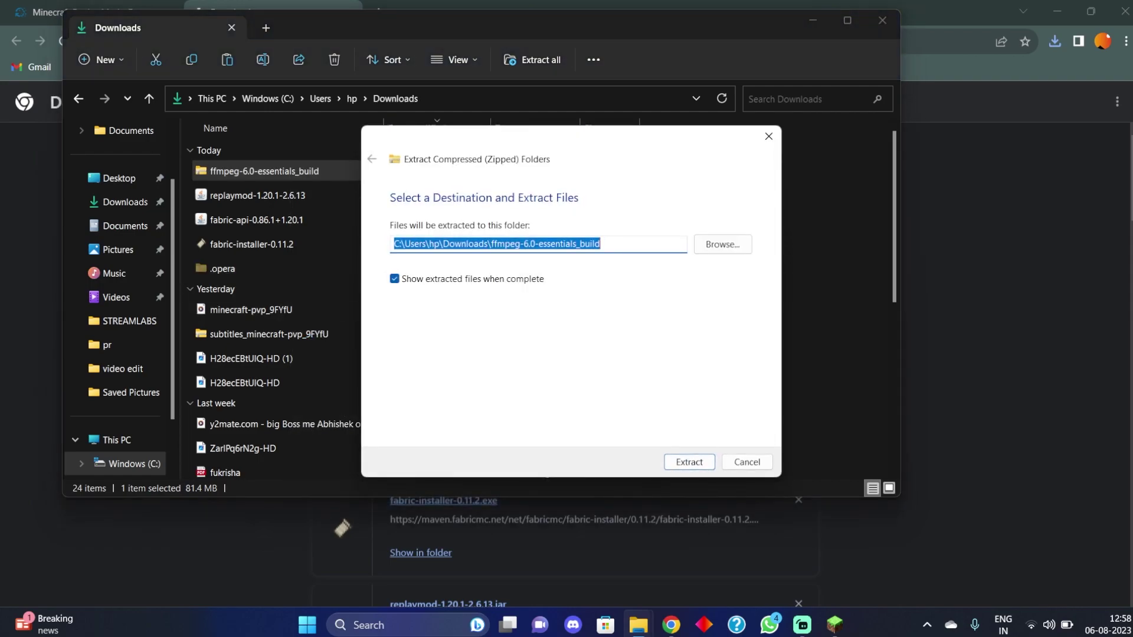
pyautogui.click(723, 244)
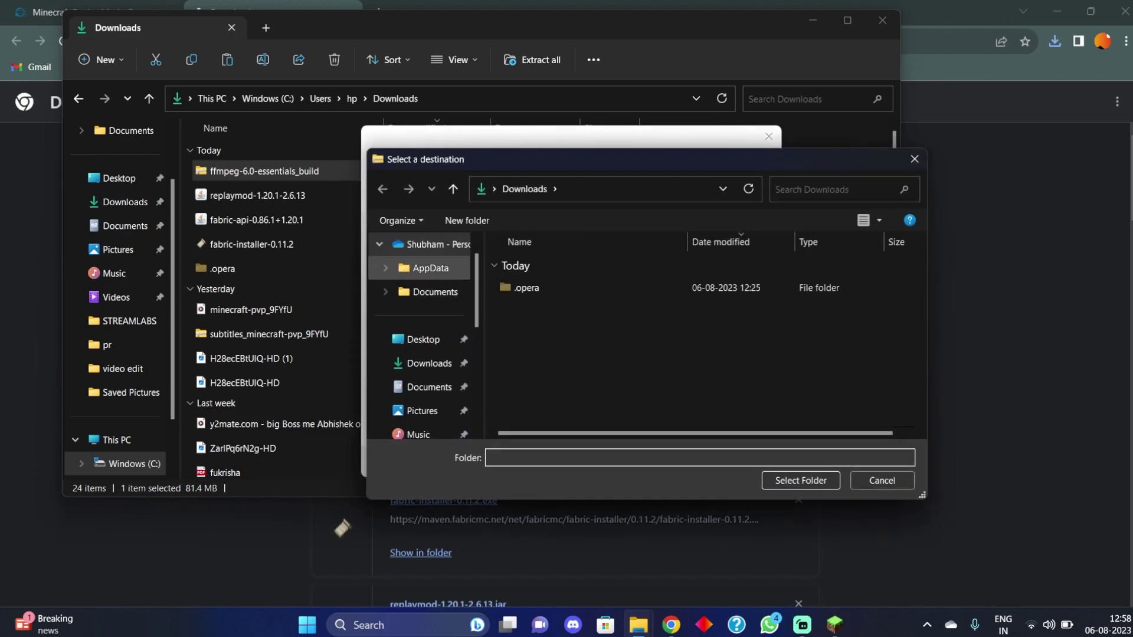
pyautogui.click(430, 268)
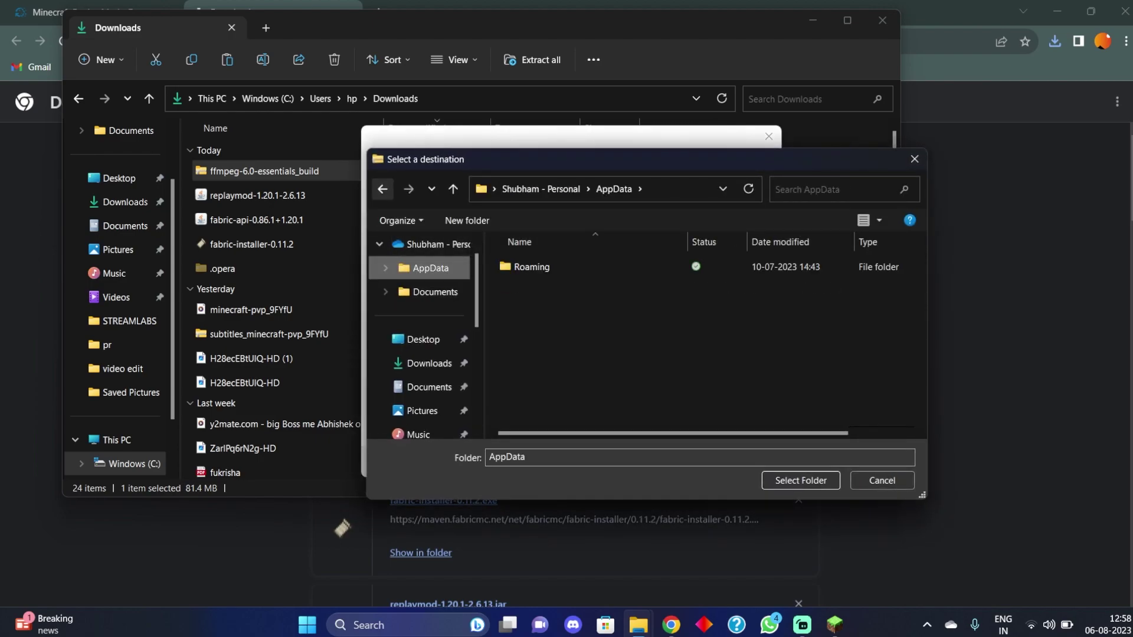
pyautogui.click(382, 188)
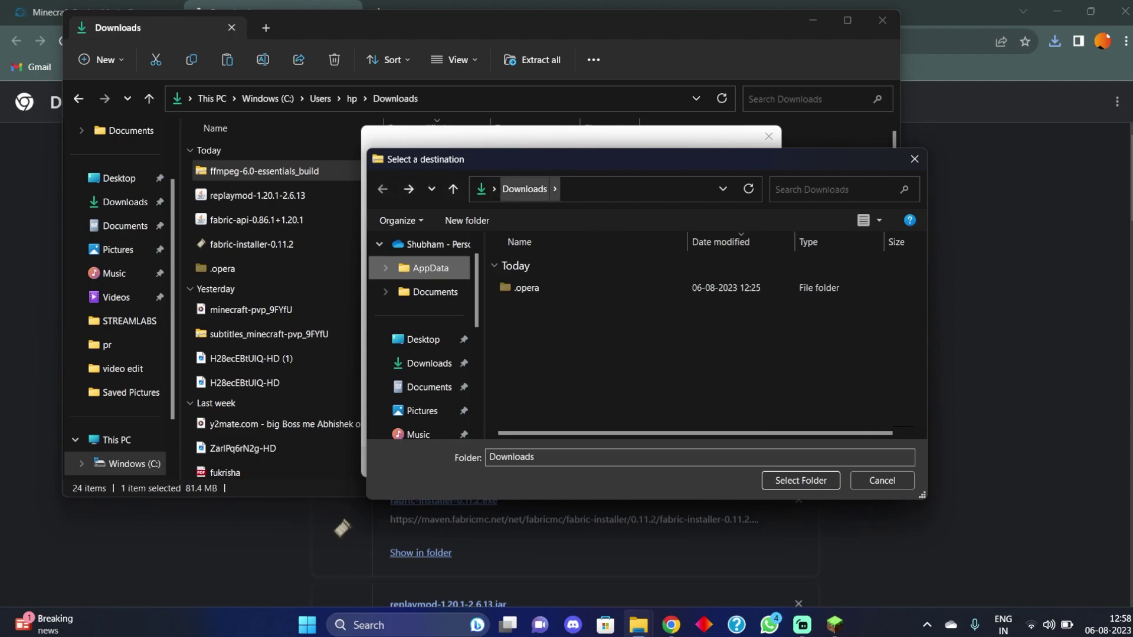
# Step: Try to choose C:\Users\hp\AppData\Roaming\.minecraft as the destination folder for extracting the FFmpeg archive
pyautogui.click(602, 189)
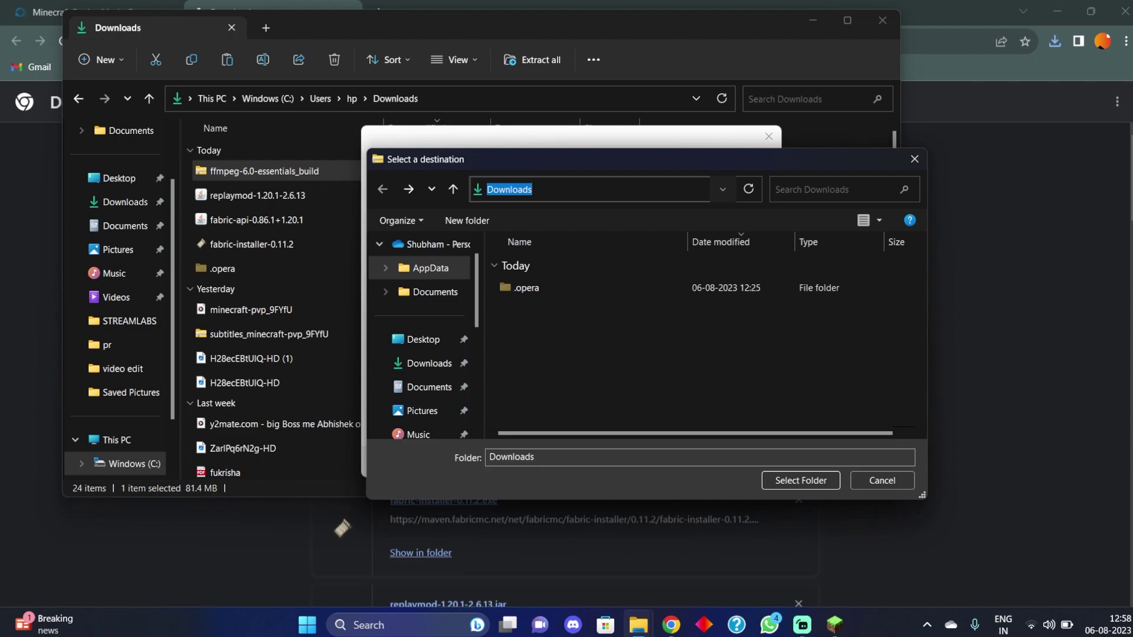
pyautogui.click(602, 189)
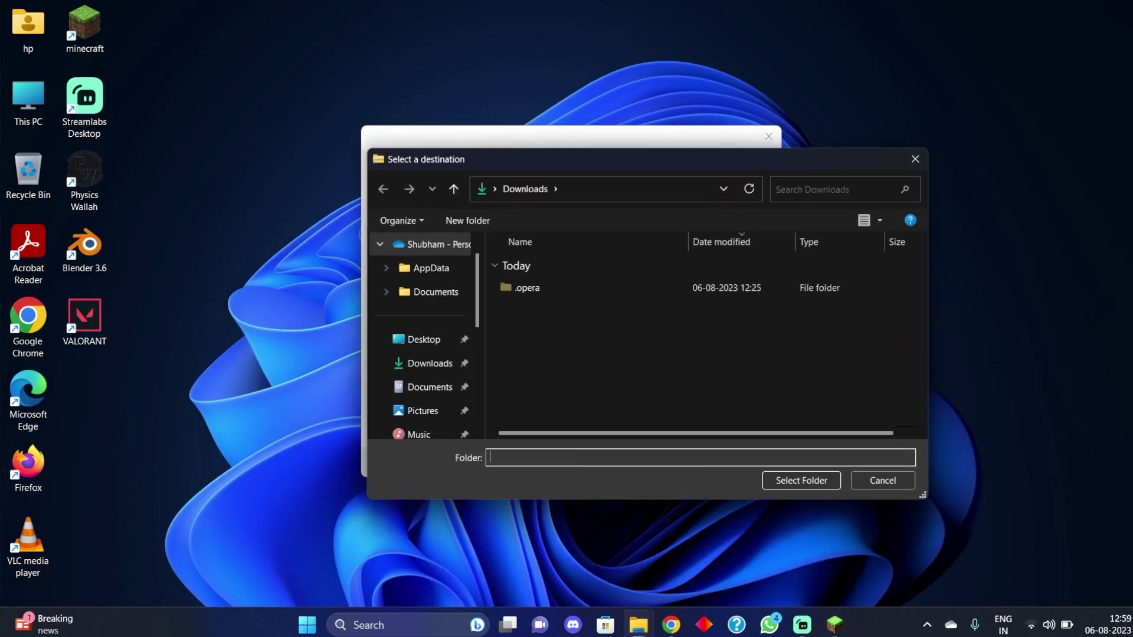
pyautogui.hotkey('alt', 'd')
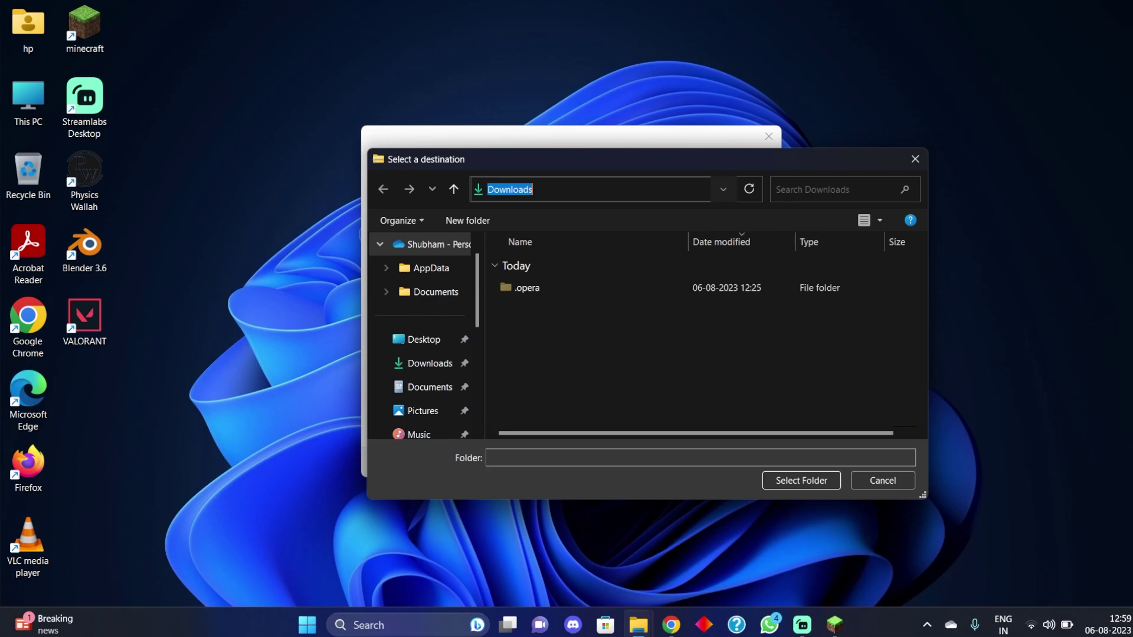
pyautogui.write('C:\\Users\\hp\\AppData\\Roaming\\.minecraft')
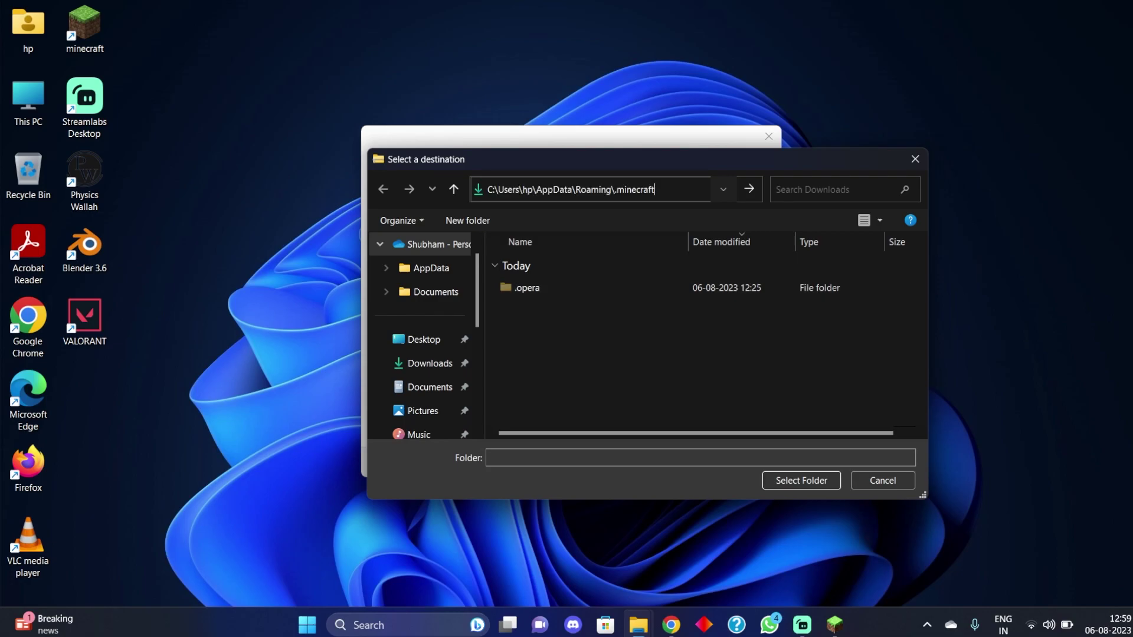
pyautogui.click(801, 480)
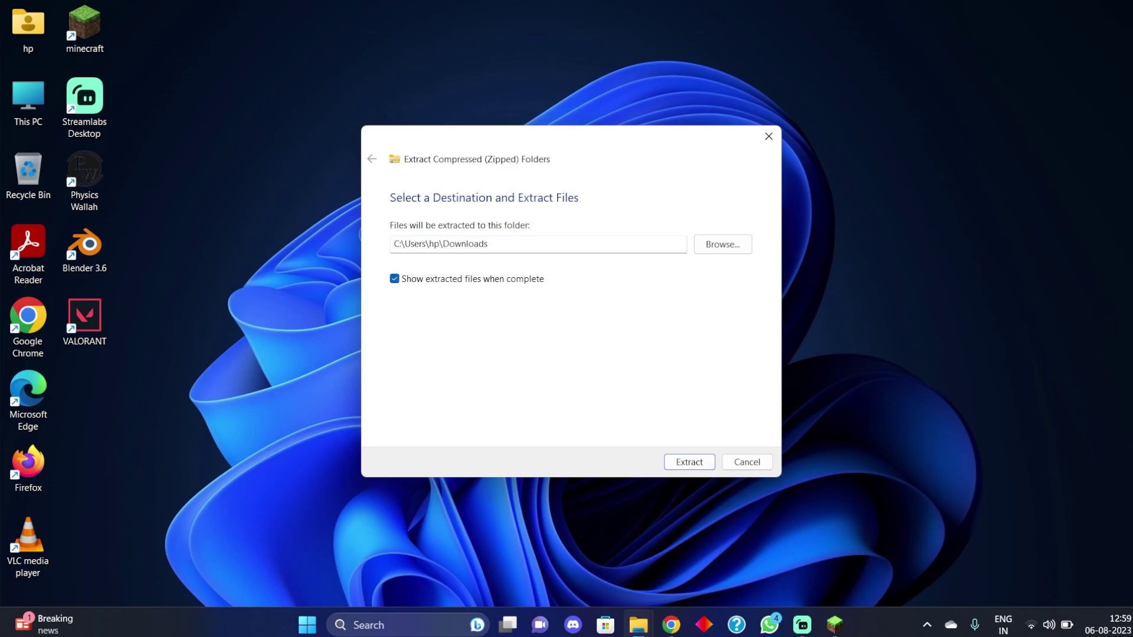
# Step: Set the extraction destination to C:\Users\hp\AppData\Roaming\.minecraft and extract the FFmpeg archive there
pyautogui.click(723, 244)
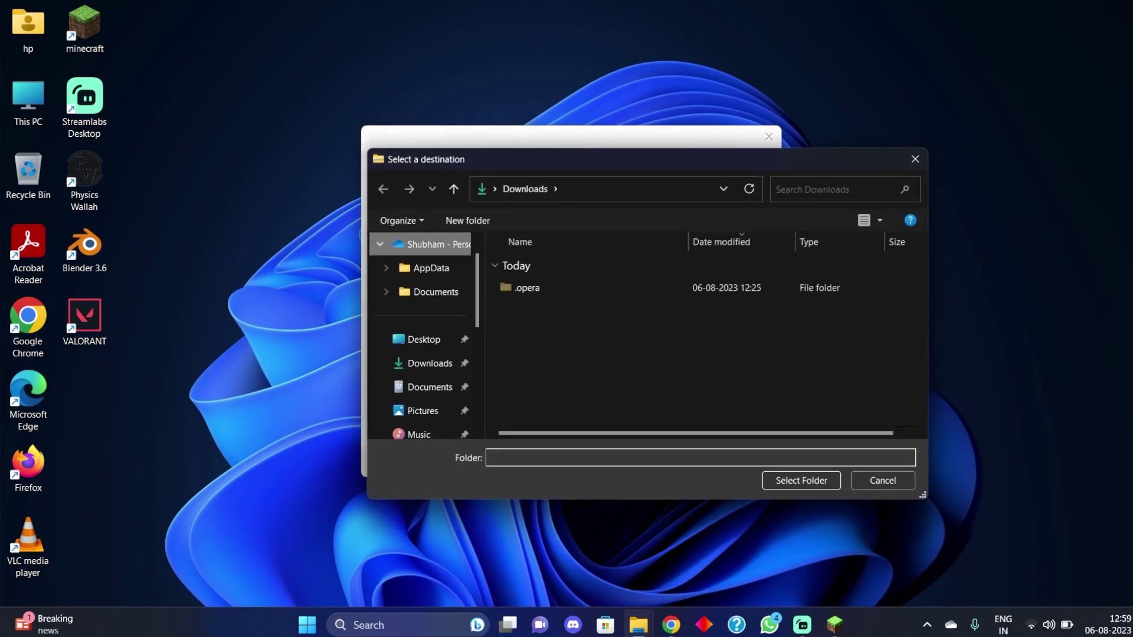
pyautogui.click(431, 268)
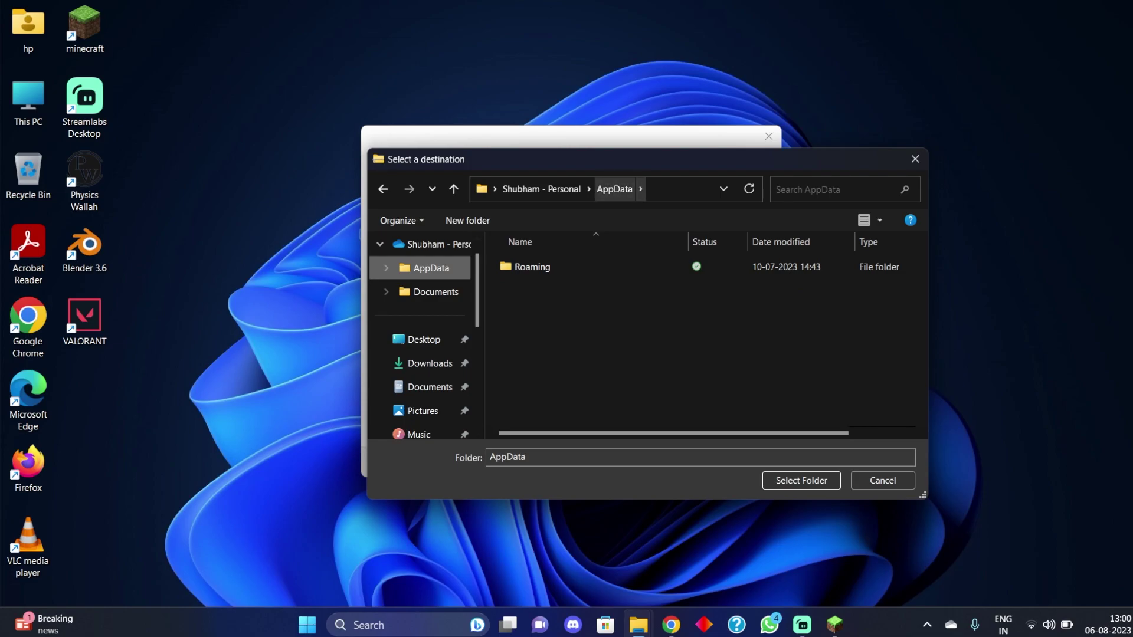
pyautogui.click(678, 190)
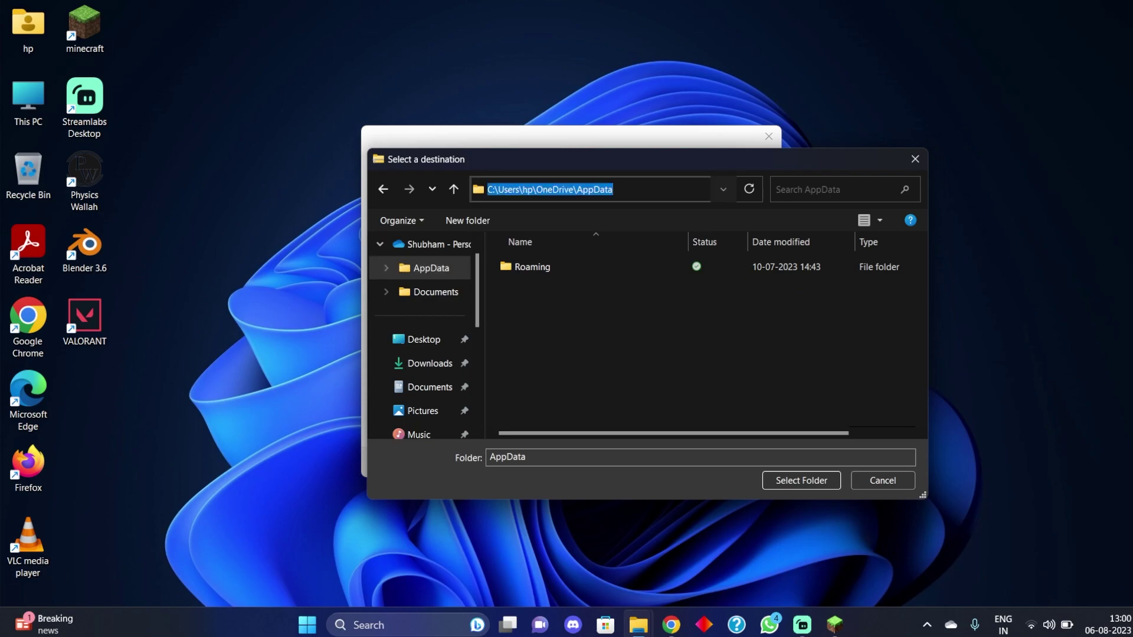
pyautogui.write('C:\\Users\\hp\\AppData\\Roaming\\.minecraft')
pyautogui.press('Return')
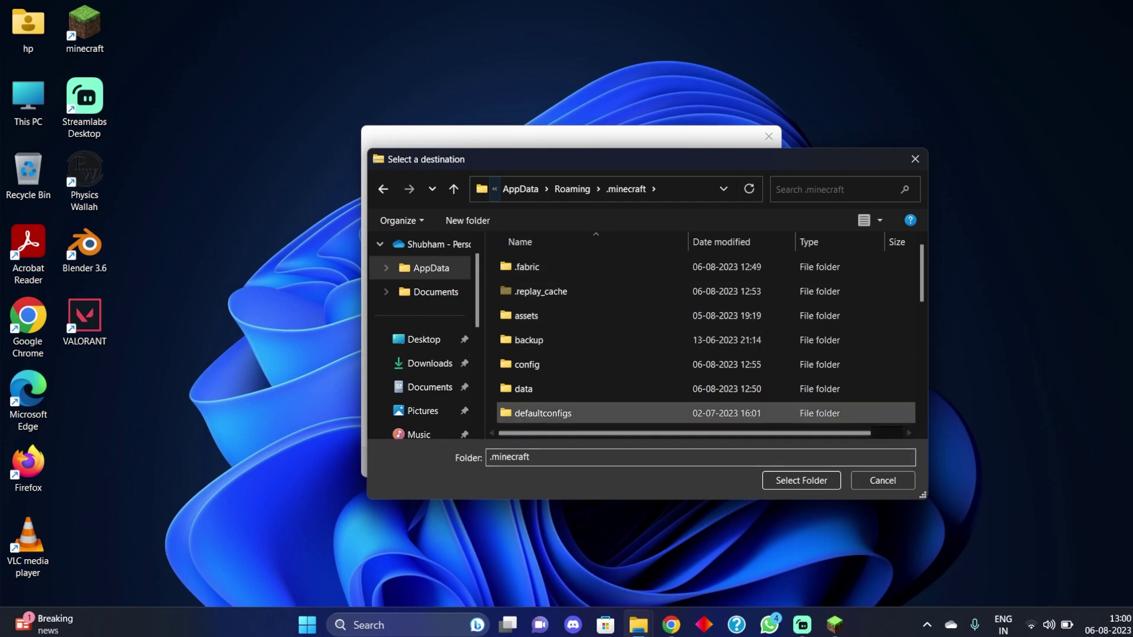
pyautogui.click(801, 480)
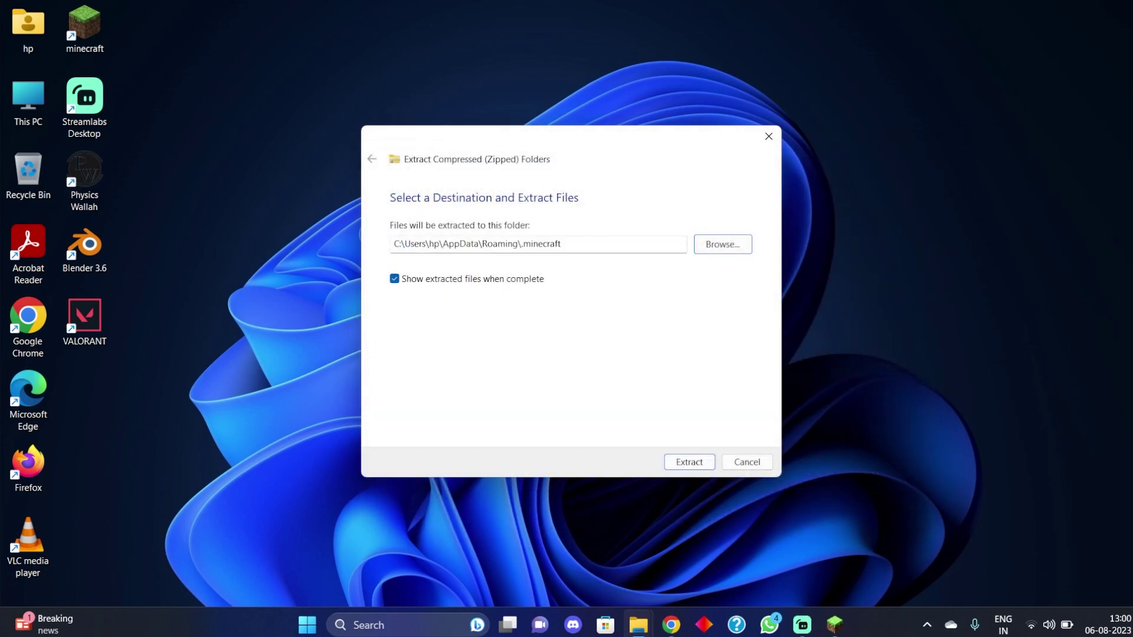
pyautogui.moveTo(567, 244); pyautogui.dragTo(392, 244)
pyautogui.press('Return')
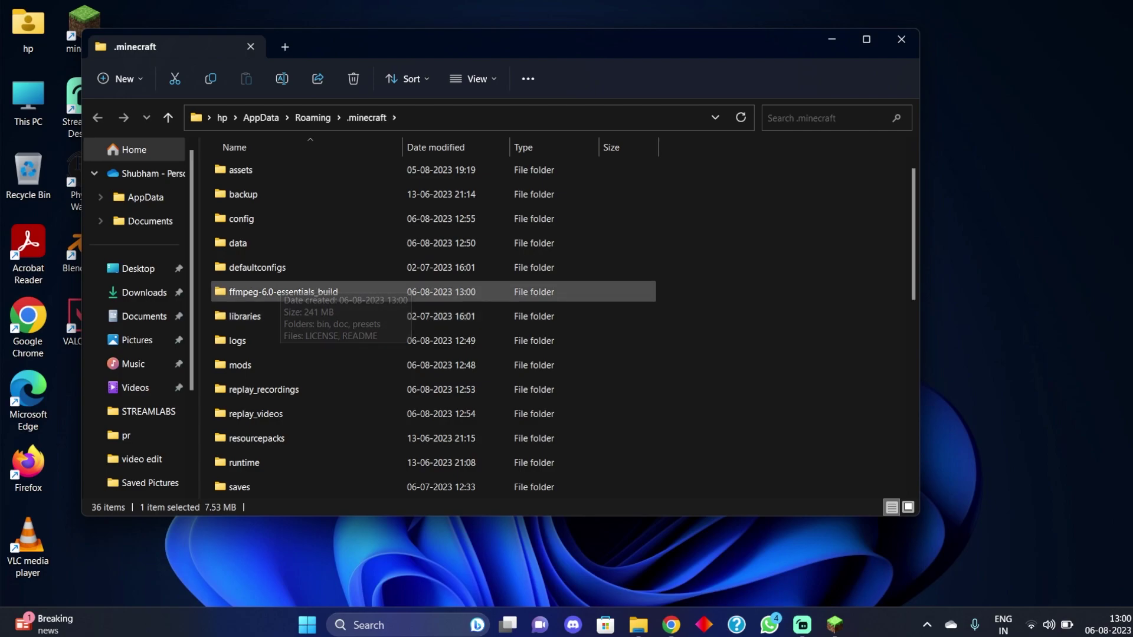
# Step: Open the bin folder inside the extracted ffmpeg-6.0-essentials_build folder
pyautogui.click(277, 291)
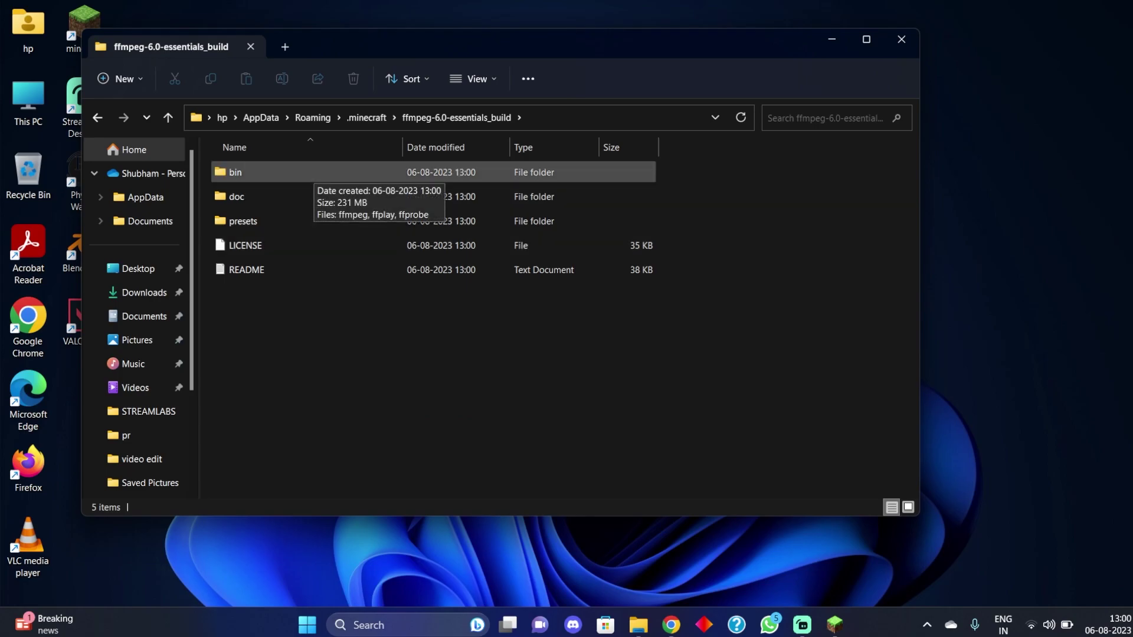
pyautogui.doubleClick(307, 174)
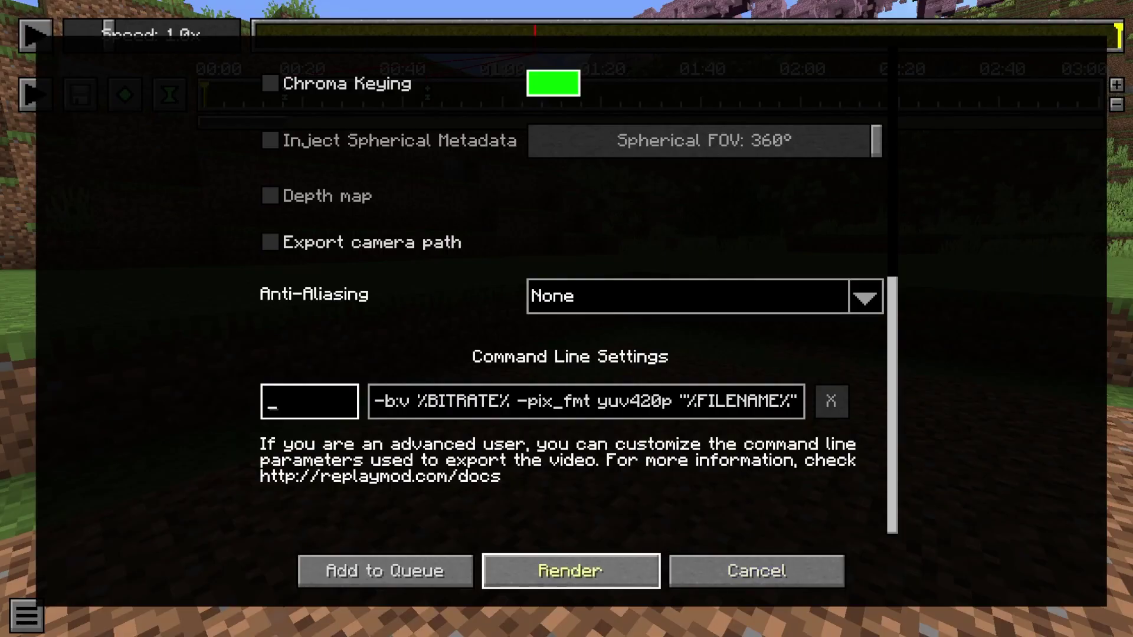
# Step: Switch to Minecraft, render the replay video while toggling its preview on and off, and open the rendered video's folder
pyautogui.click(571, 571)
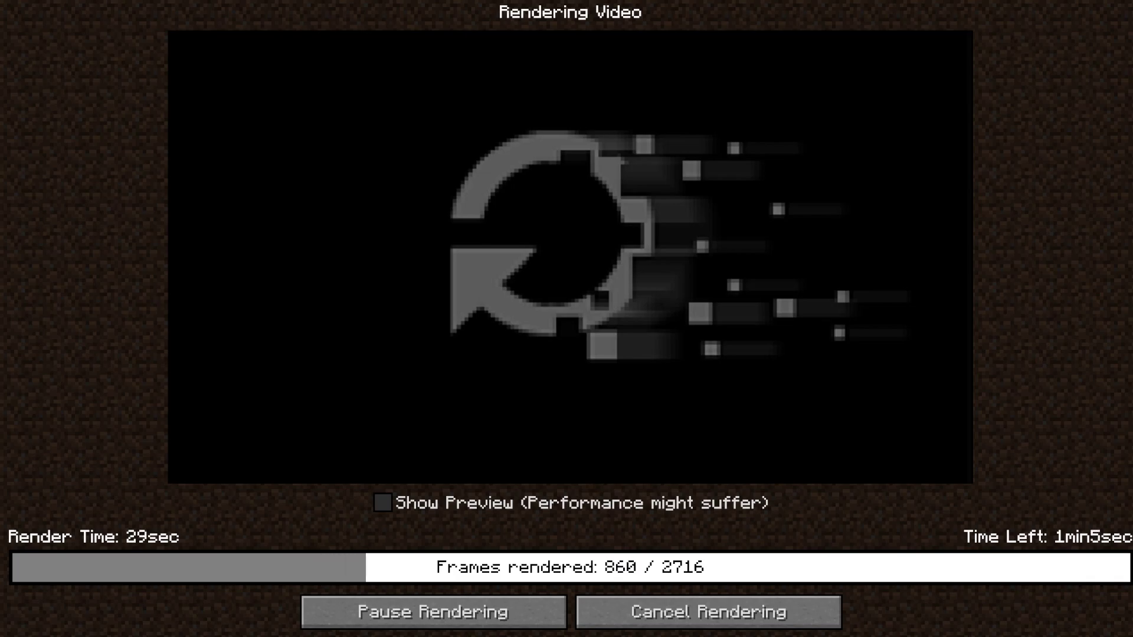
pyautogui.click(383, 502)
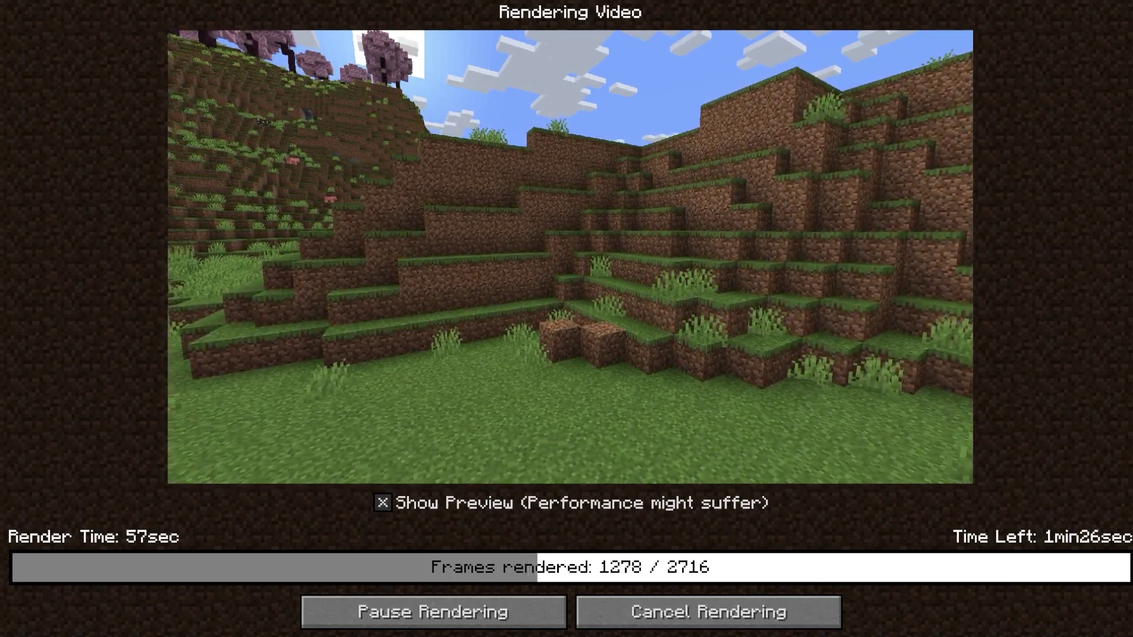
pyautogui.click(383, 502)
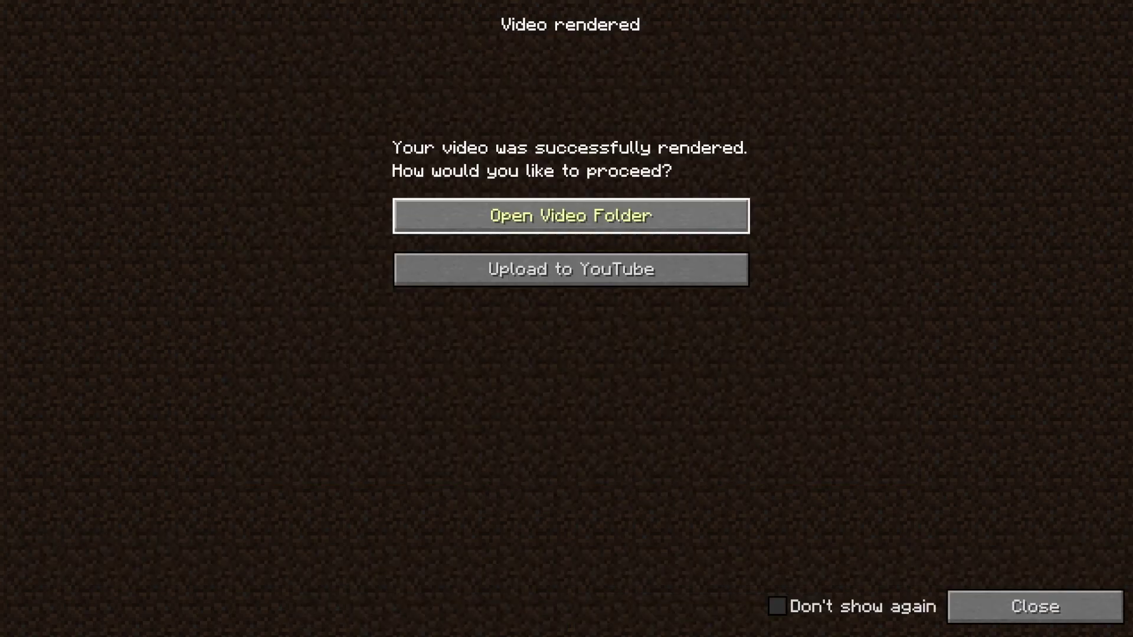
pyautogui.click(571, 216)
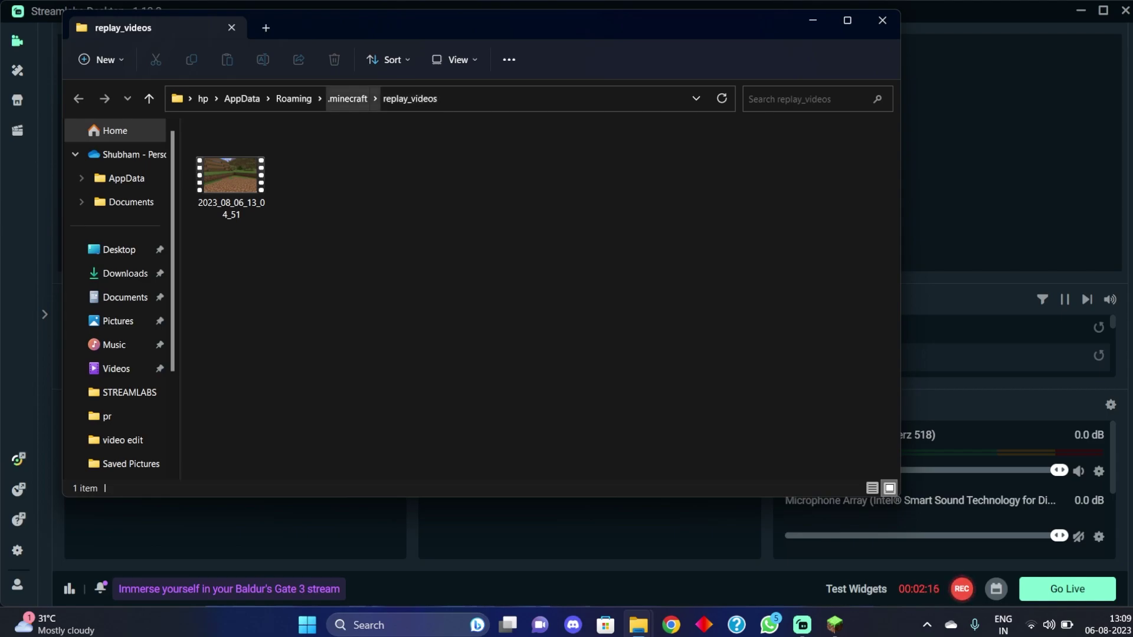
# Step: Browse the .minecraft folder for replay_videos and play the rendered video 2023_08_06_13_04_51 from it
pyautogui.click(348, 98)
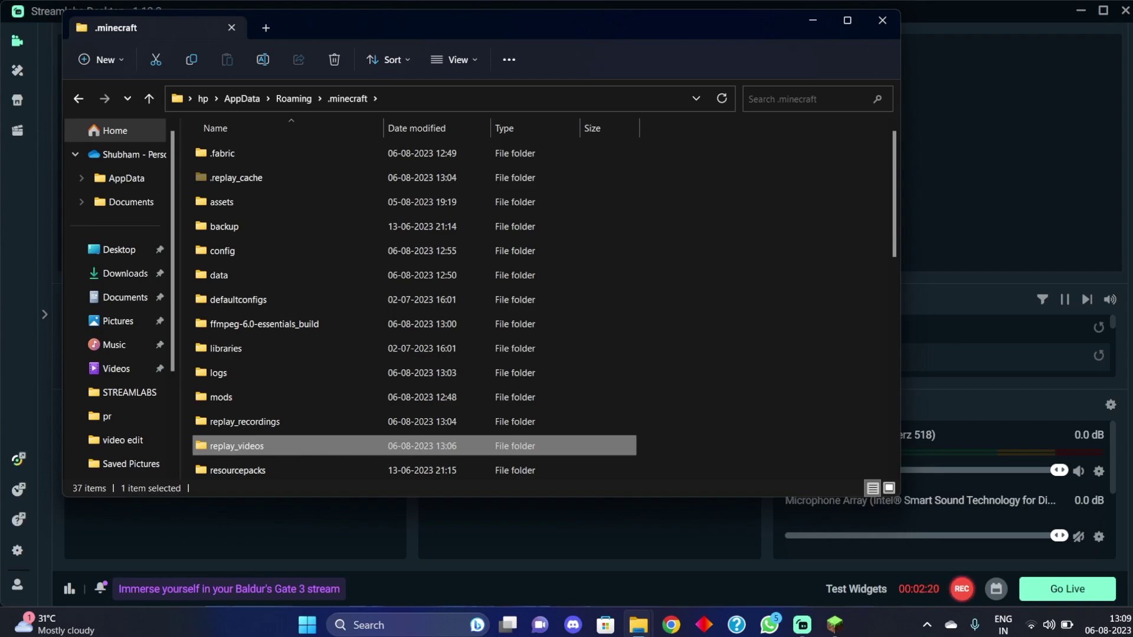
pyautogui.scroll(-7, 330, 446)
pyautogui.scroll(2, 330, 248)
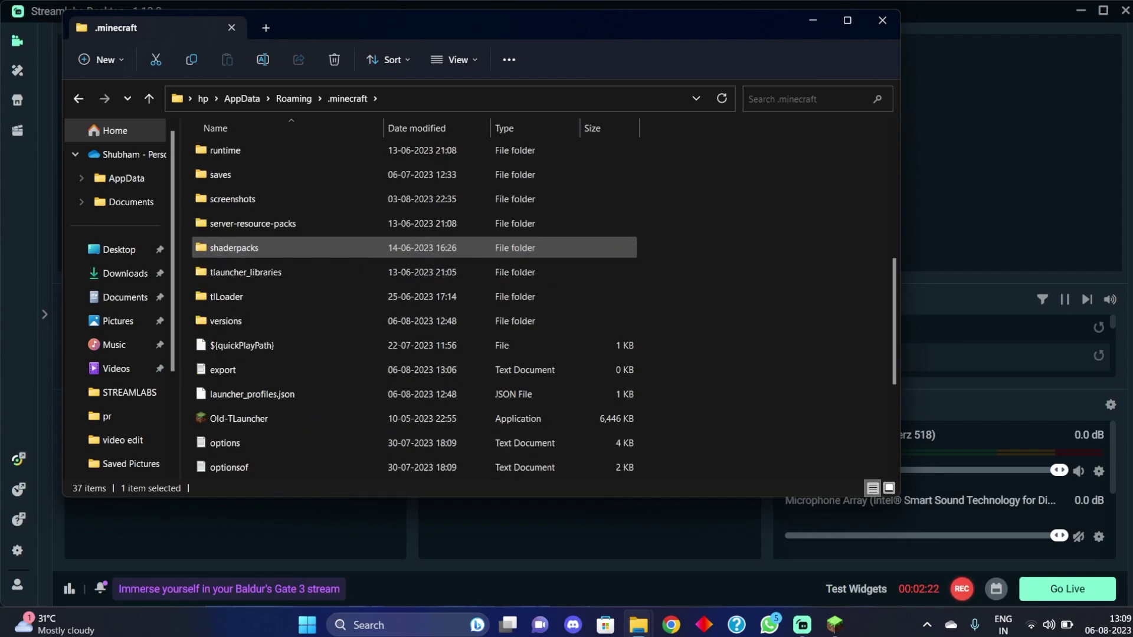
pyautogui.scroll(2, 330, 248)
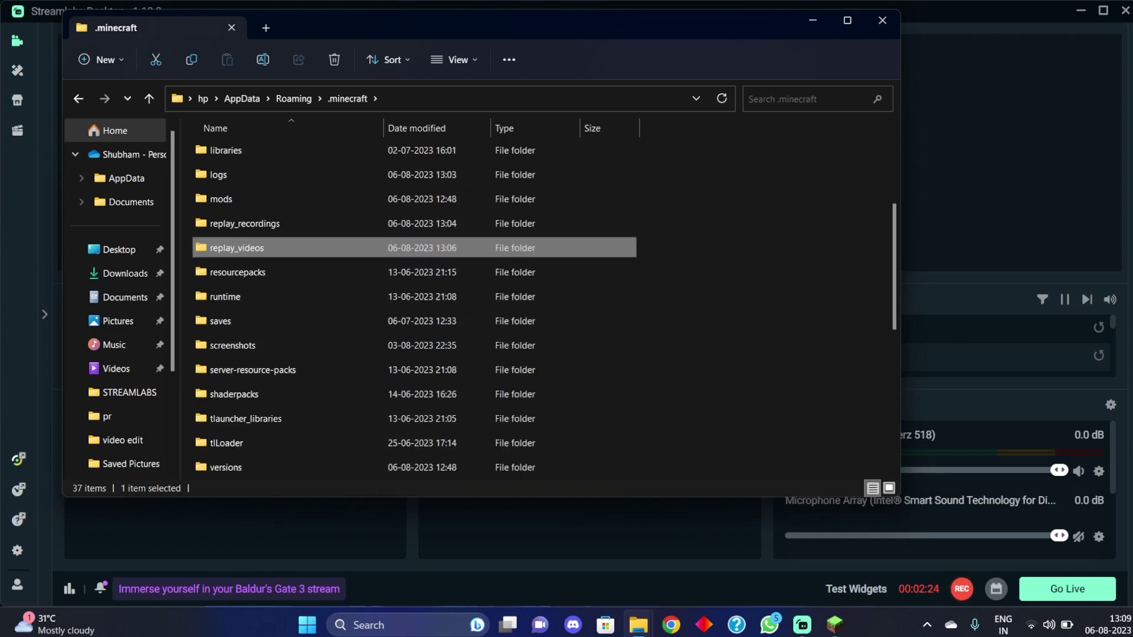
pyautogui.scroll(3, 236, 236)
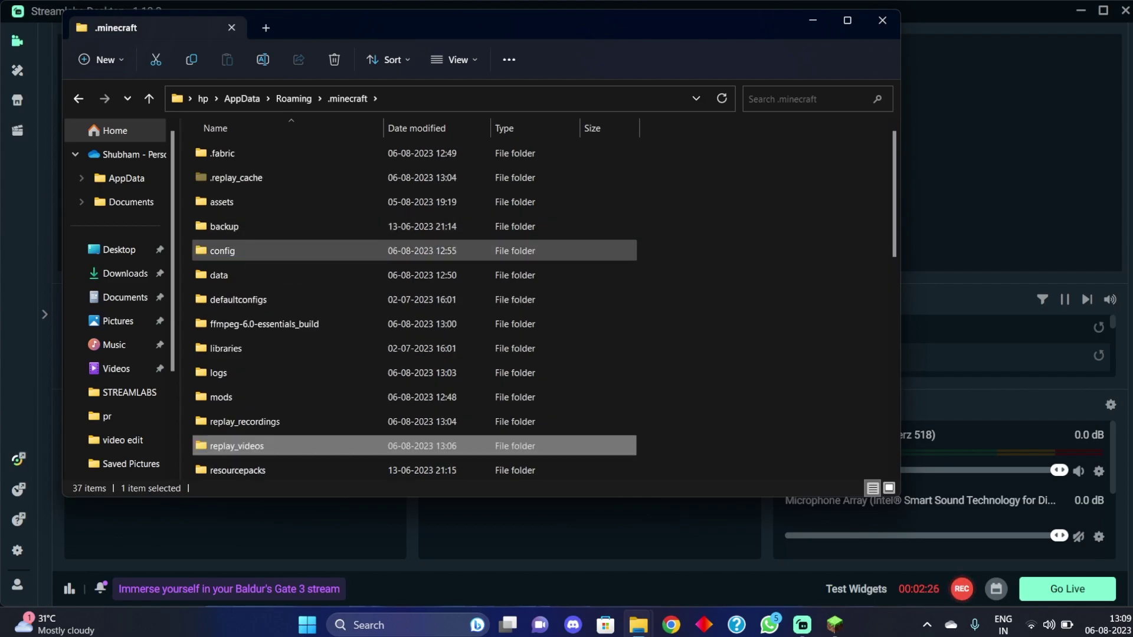
pyautogui.scroll(-4, 413, 250)
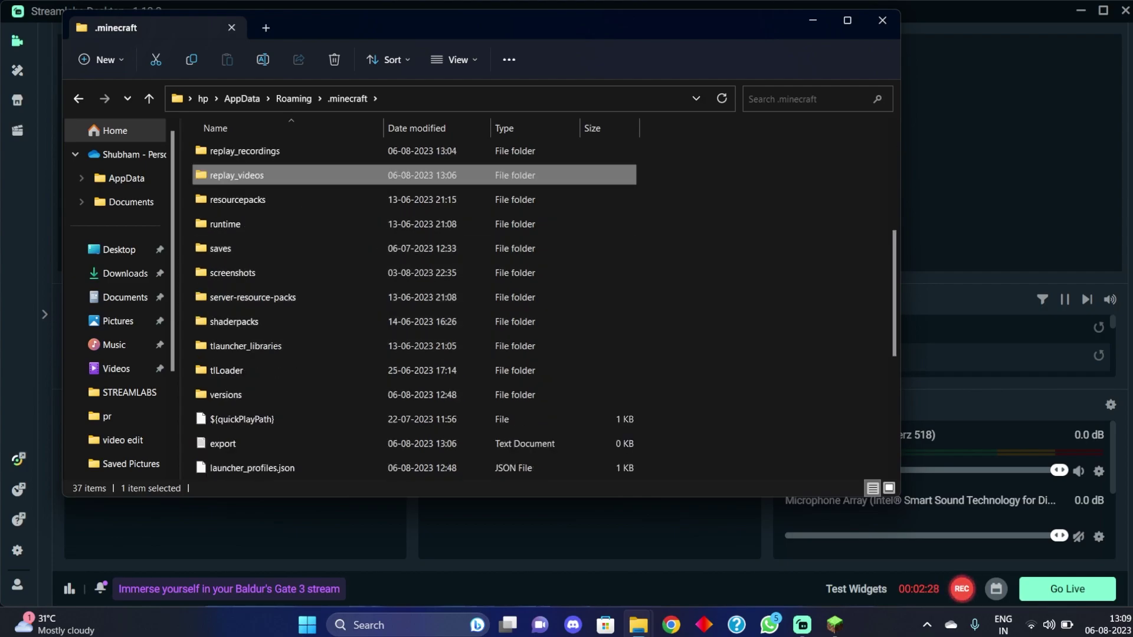
pyautogui.scroll(-4, 413, 251)
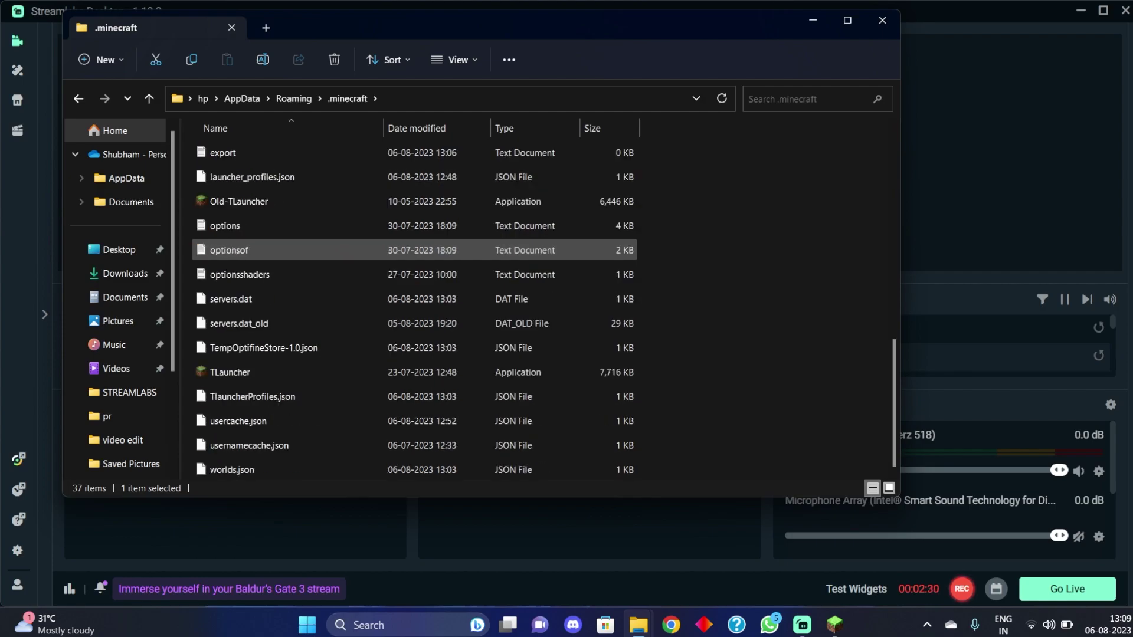
pyautogui.scroll(5, 413, 271)
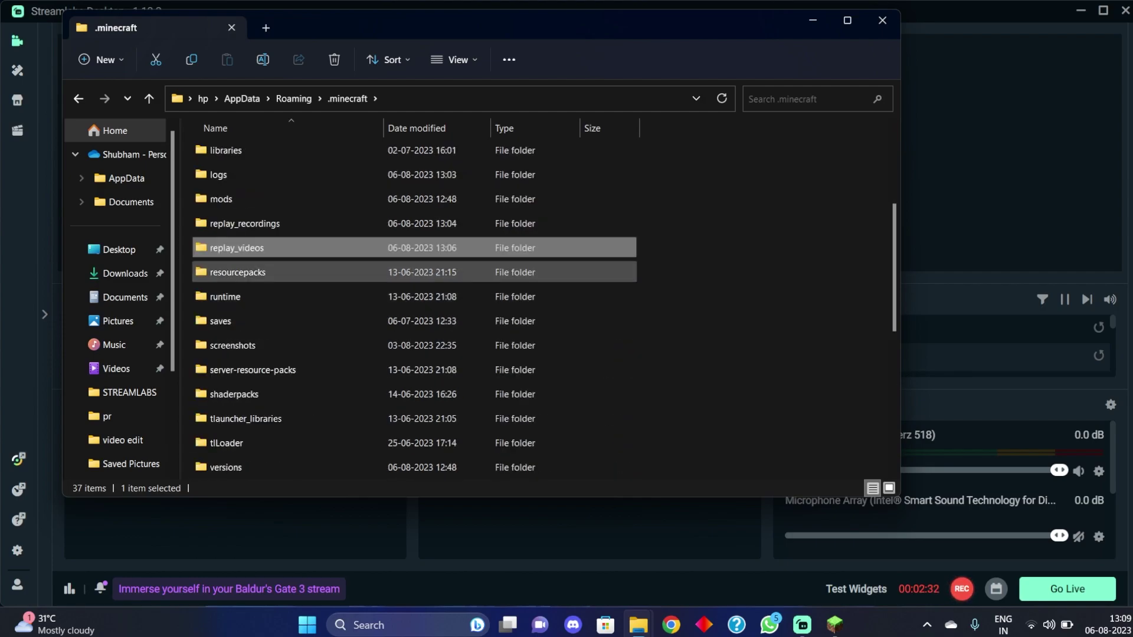
pyautogui.doubleClick(237, 247)
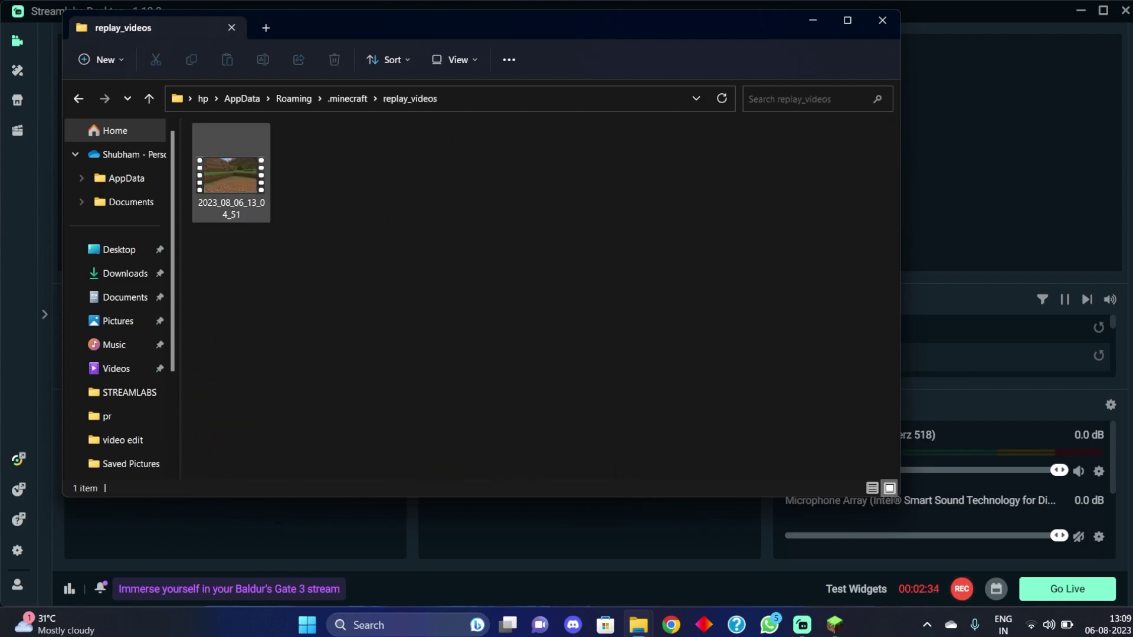
pyautogui.doubleClick(230, 174)
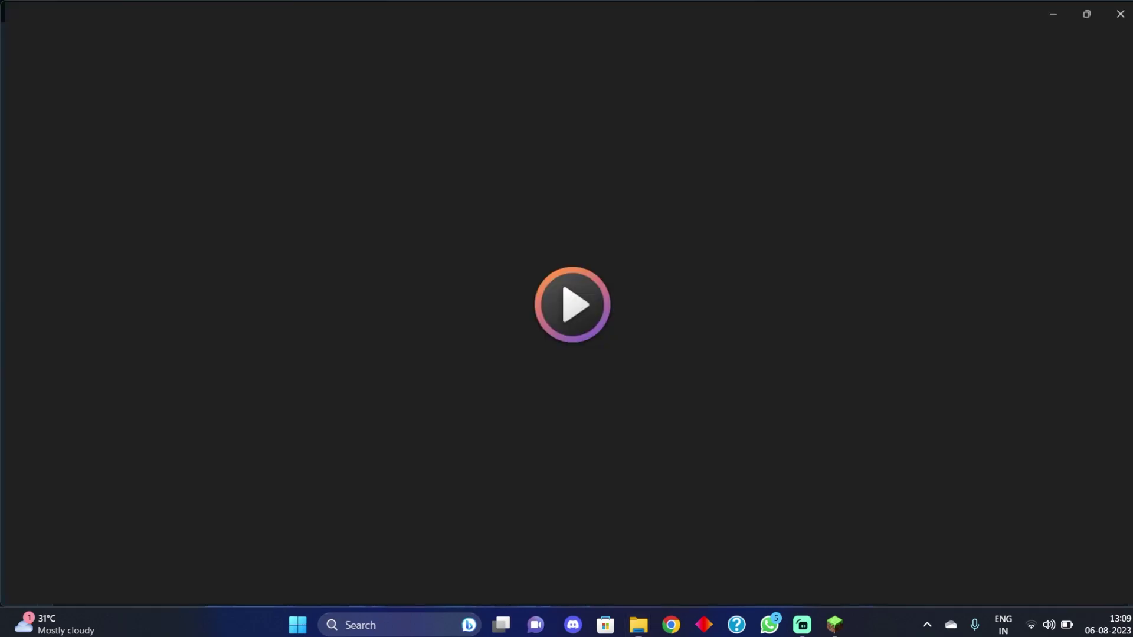